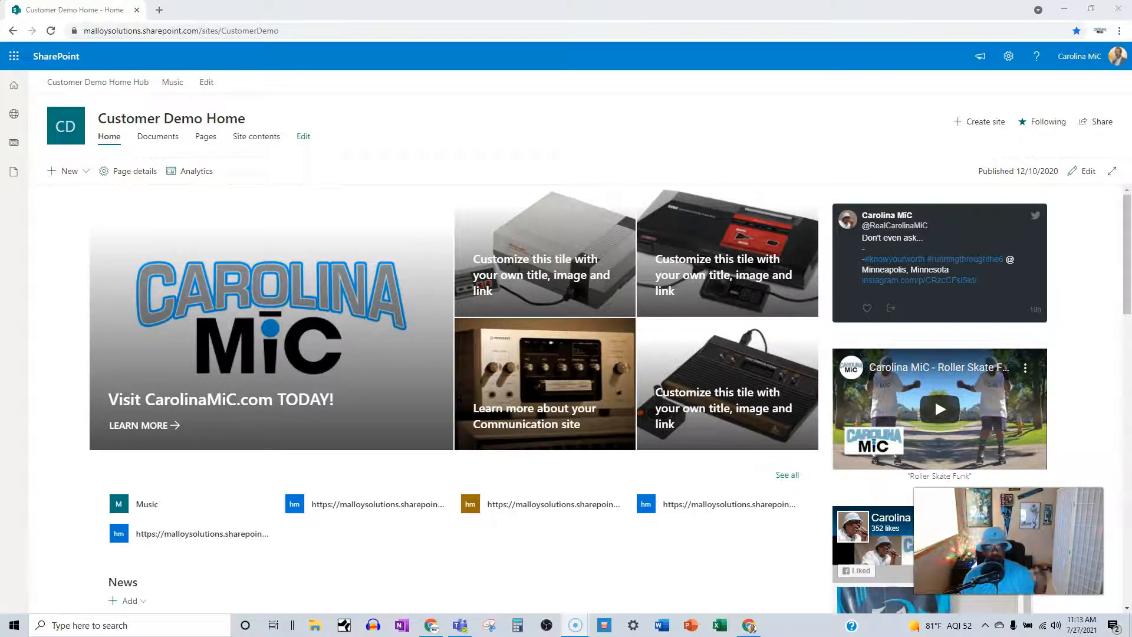
Step: Start the 60-second timer and close the timer window
left_click(162, 9)
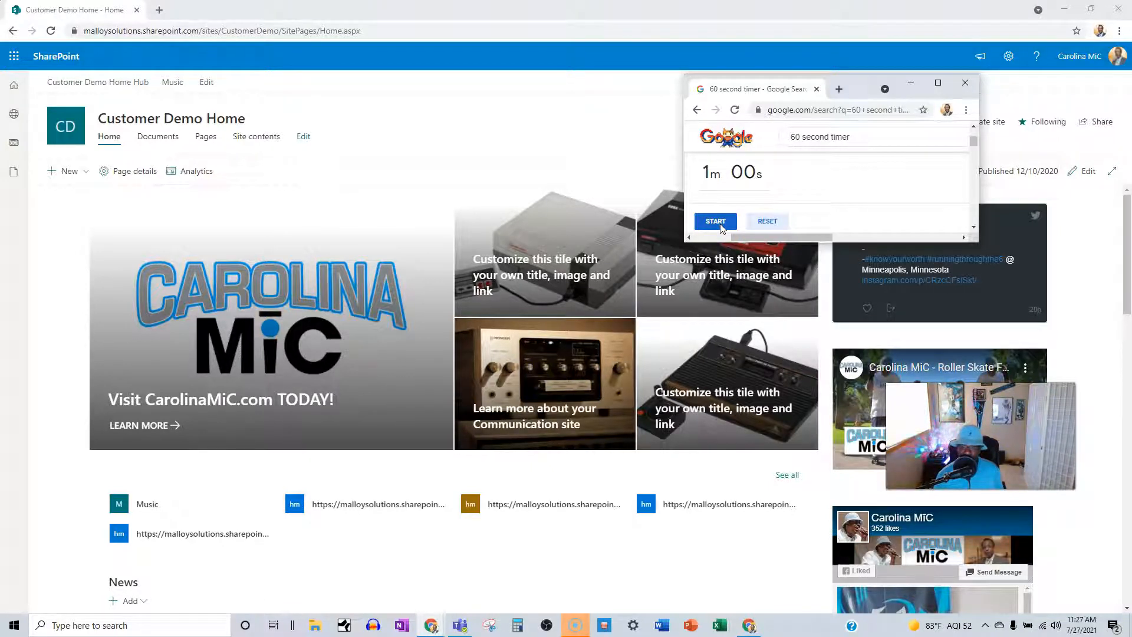
left_click(720, 225)
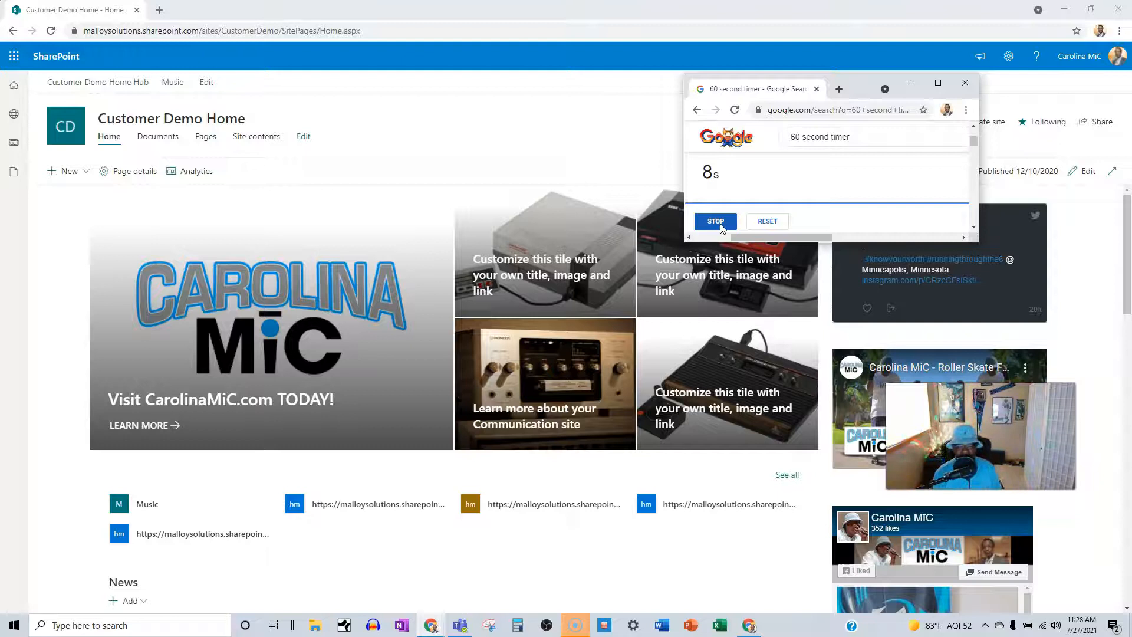
left_click(719, 224)
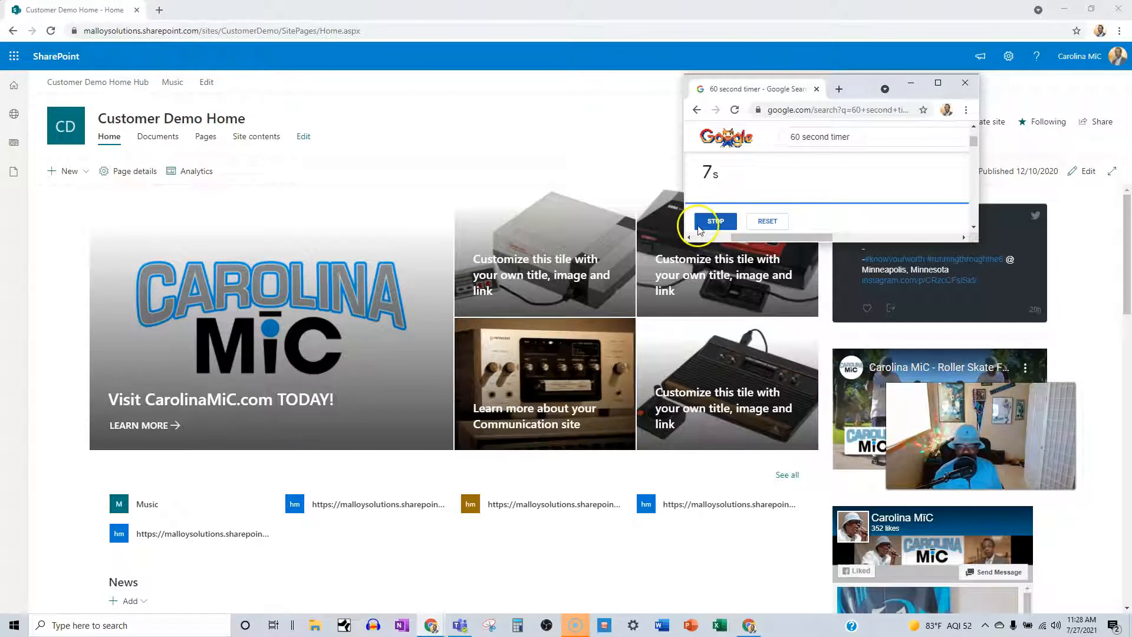
left_click(964, 82)
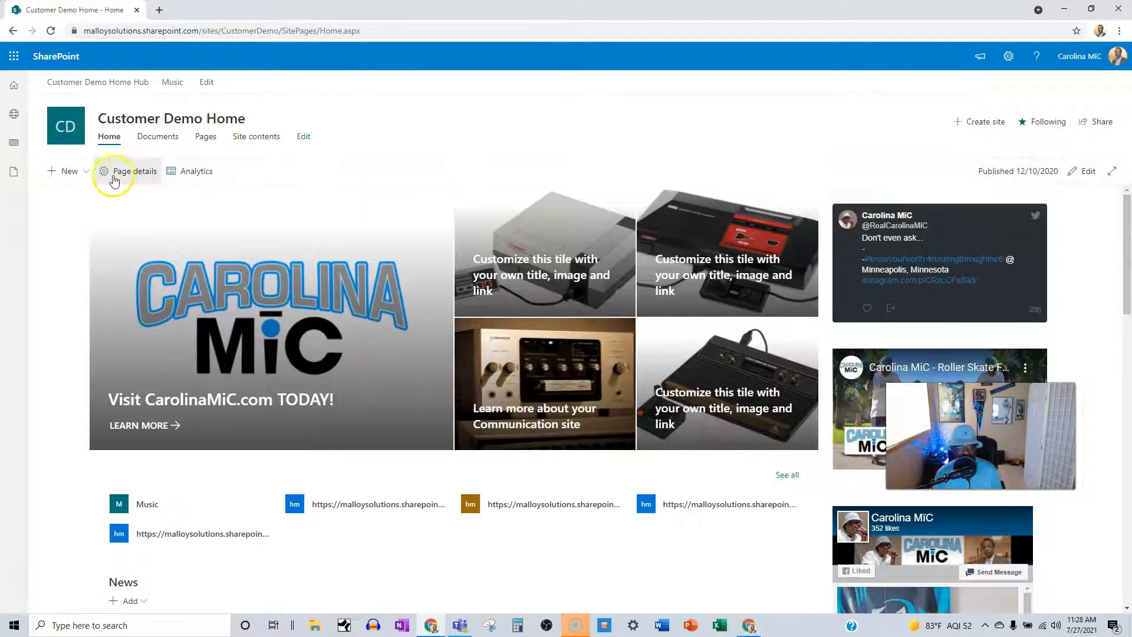
Step: Create a new site page from the Blank template
left_click(66, 171)
left_click(60, 242)
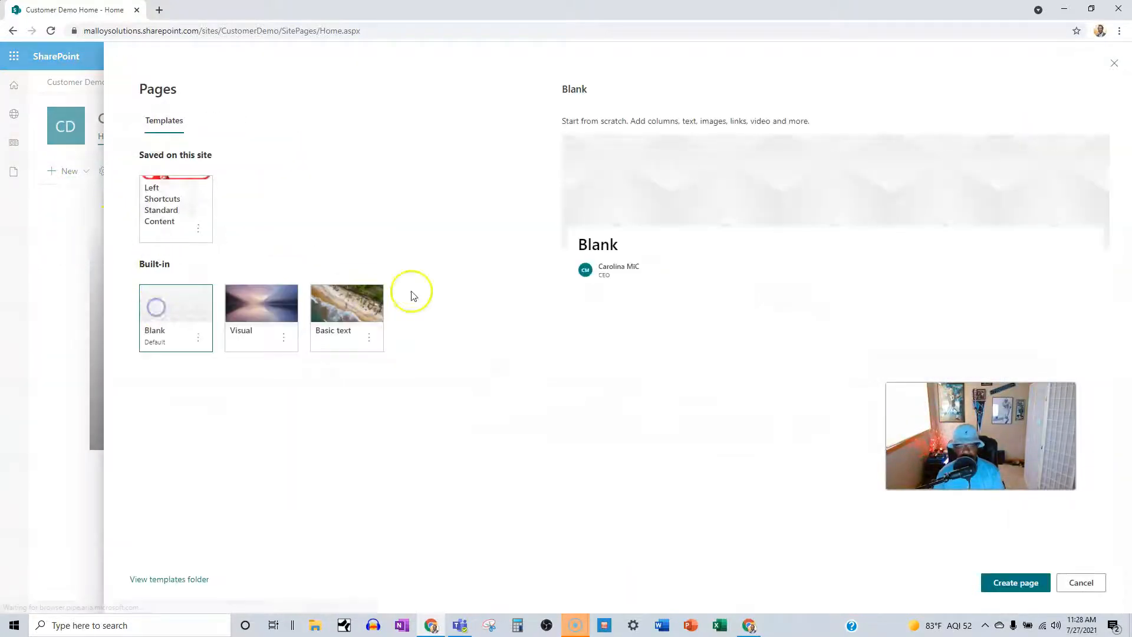
left_click(1012, 582)
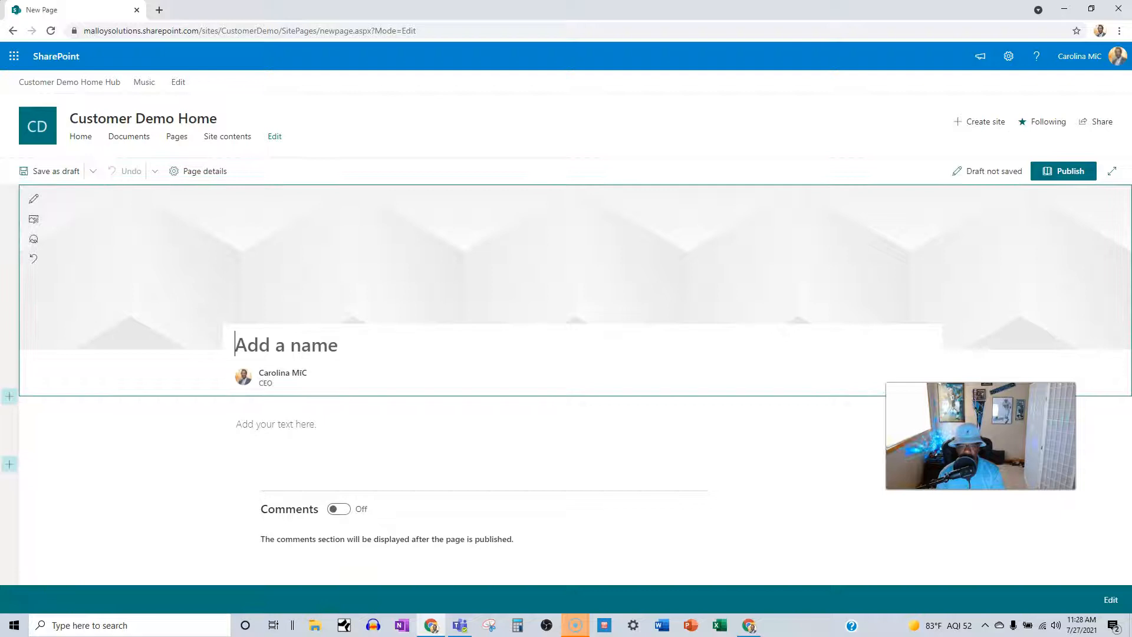
Step: Name the new page "Carolina MiC FAQ"
type("Carolian")
type(" M")
key("BackSpace")
key("BackSpace")
key("BackSpace")
type("na MiC FAQ")
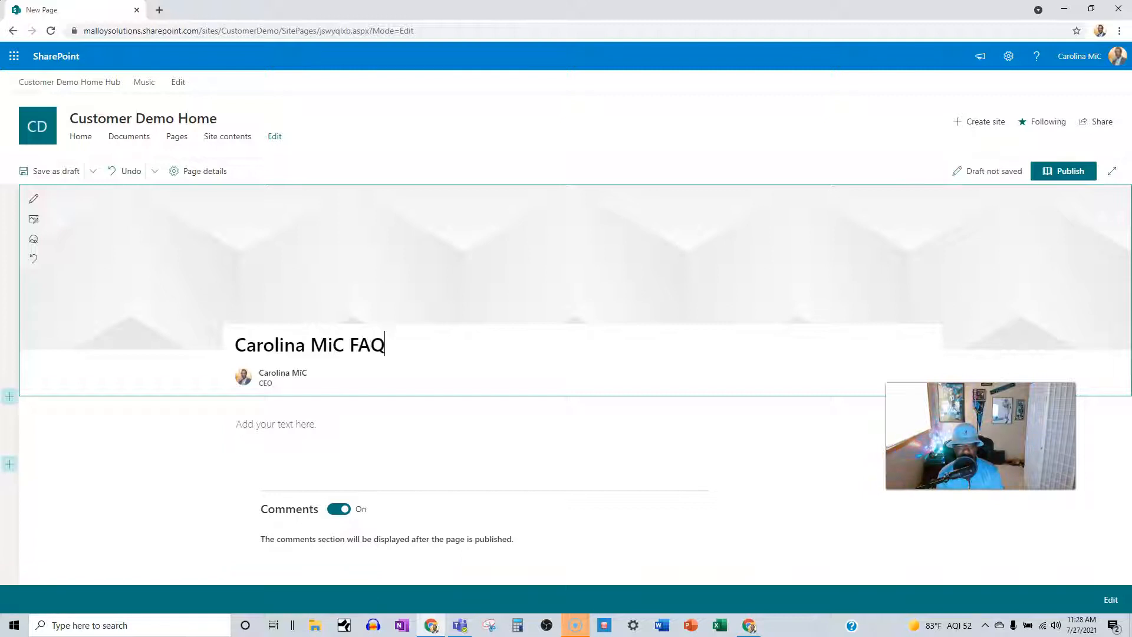
key("Return")
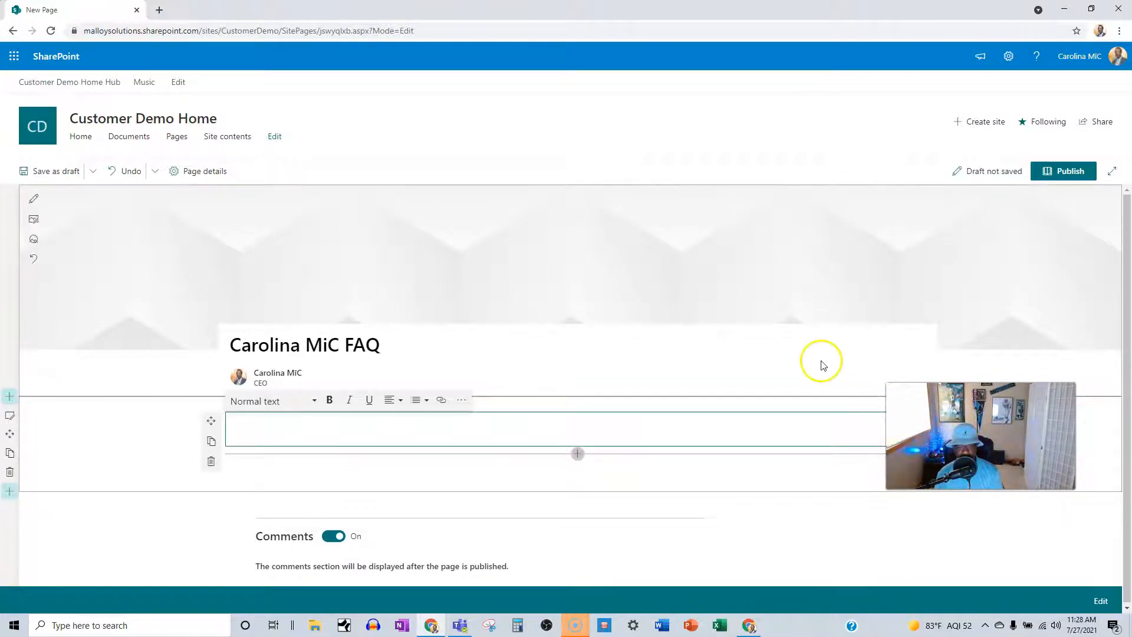
Step: Start a bulleted list in the page's text area with the item "The Beginning"
left_click(354, 426)
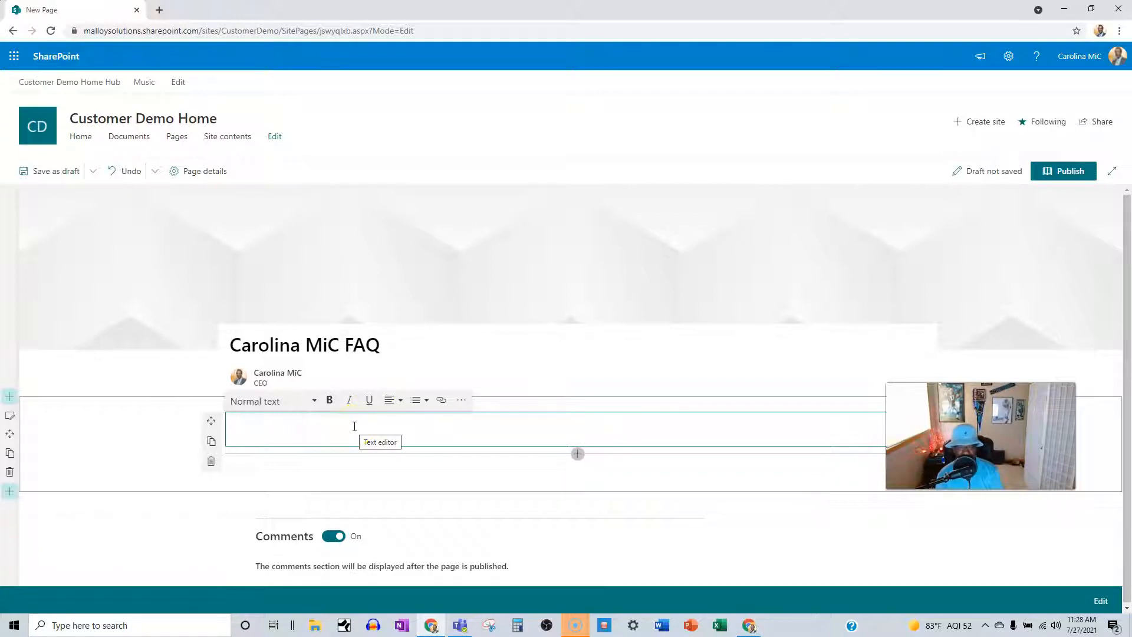
left_click(419, 400)
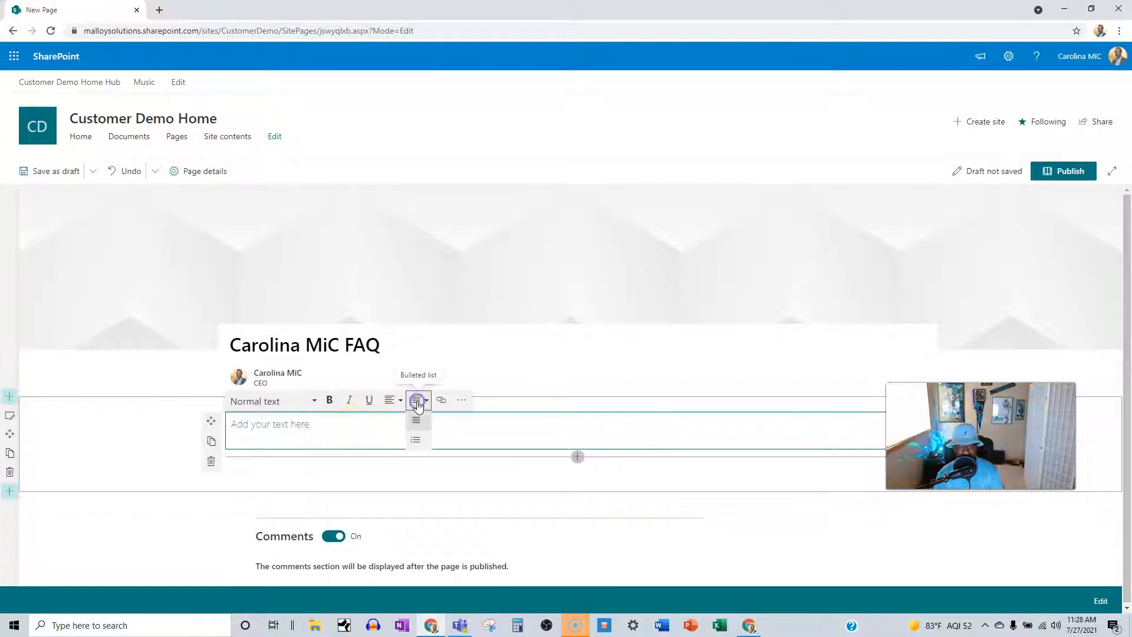
left_click(416, 421)
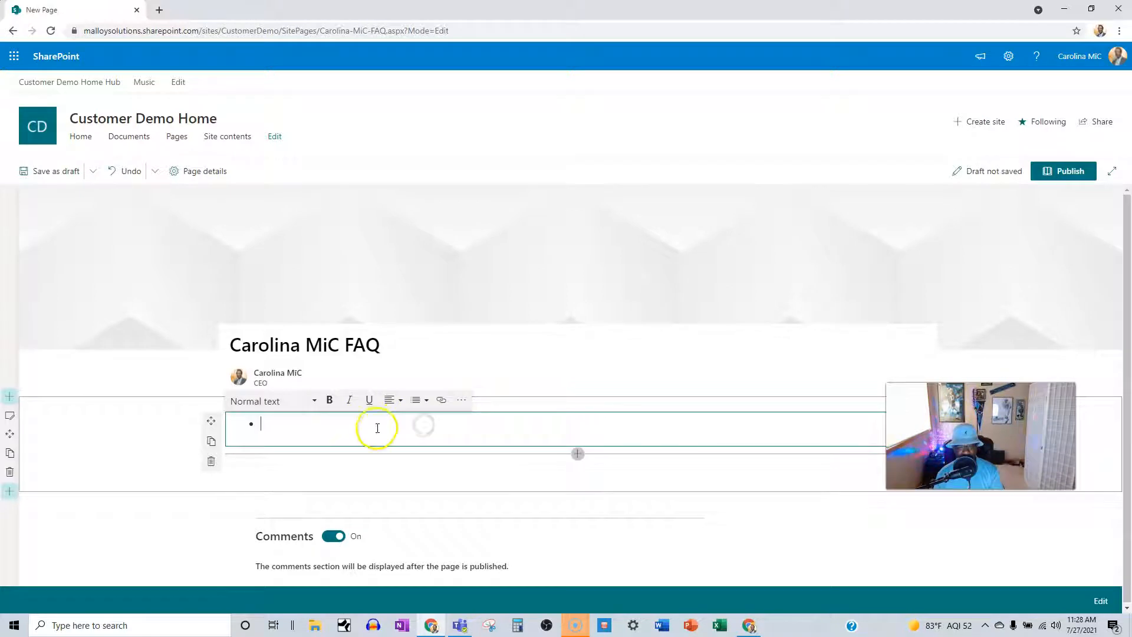
left_click(356, 429)
type("T")
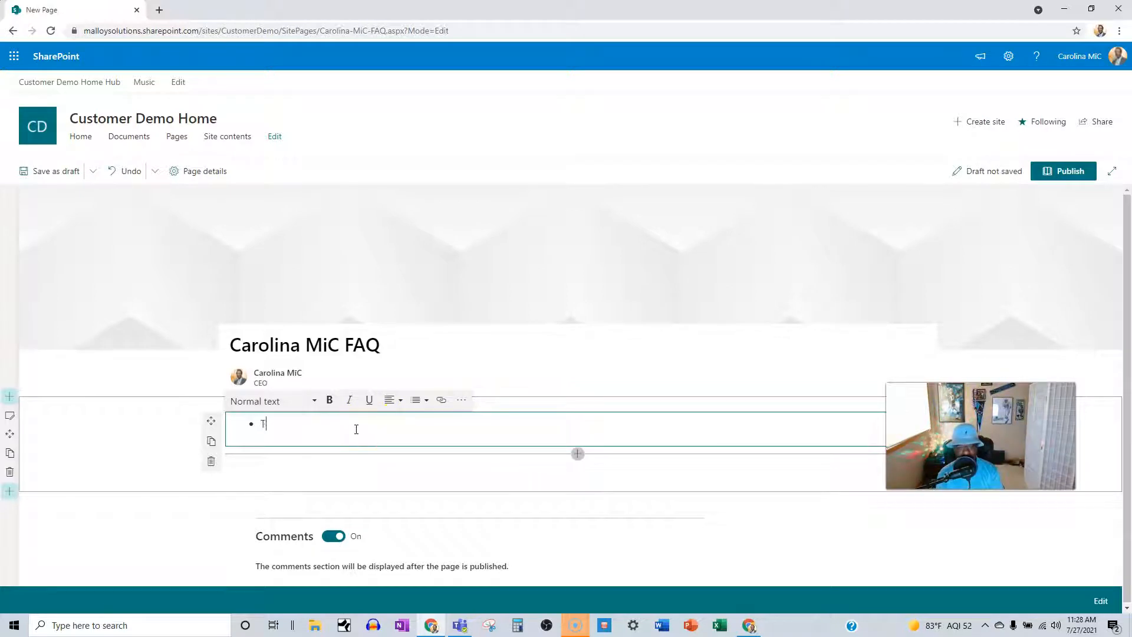
type("he Beginning")
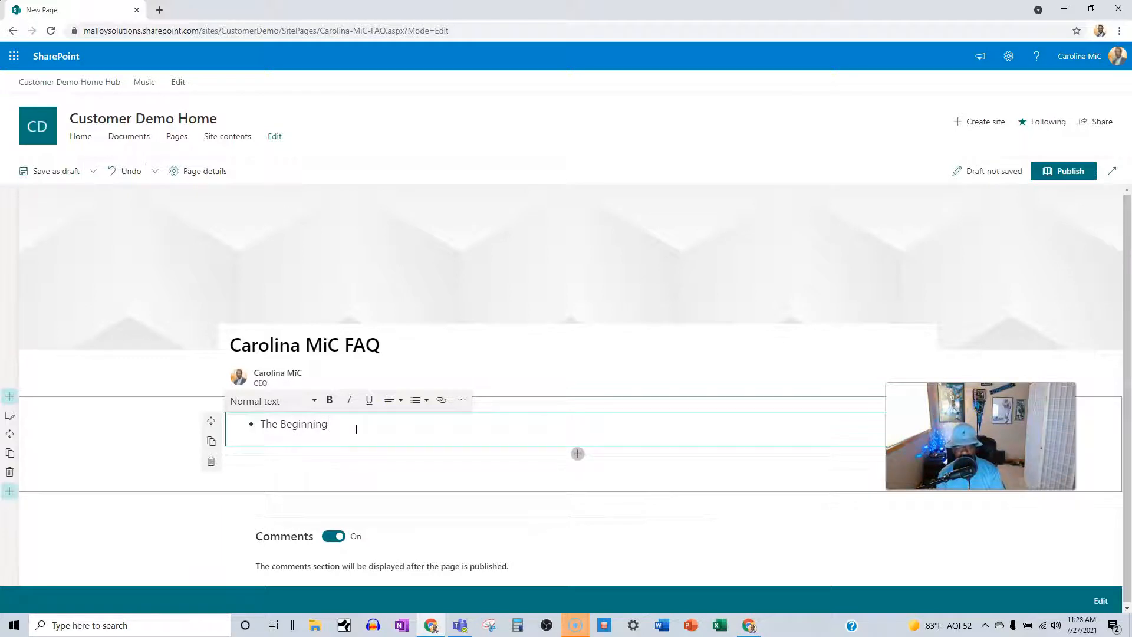
Step: Add the items "Releases" and "Science" to the bulleted list
key("Return")
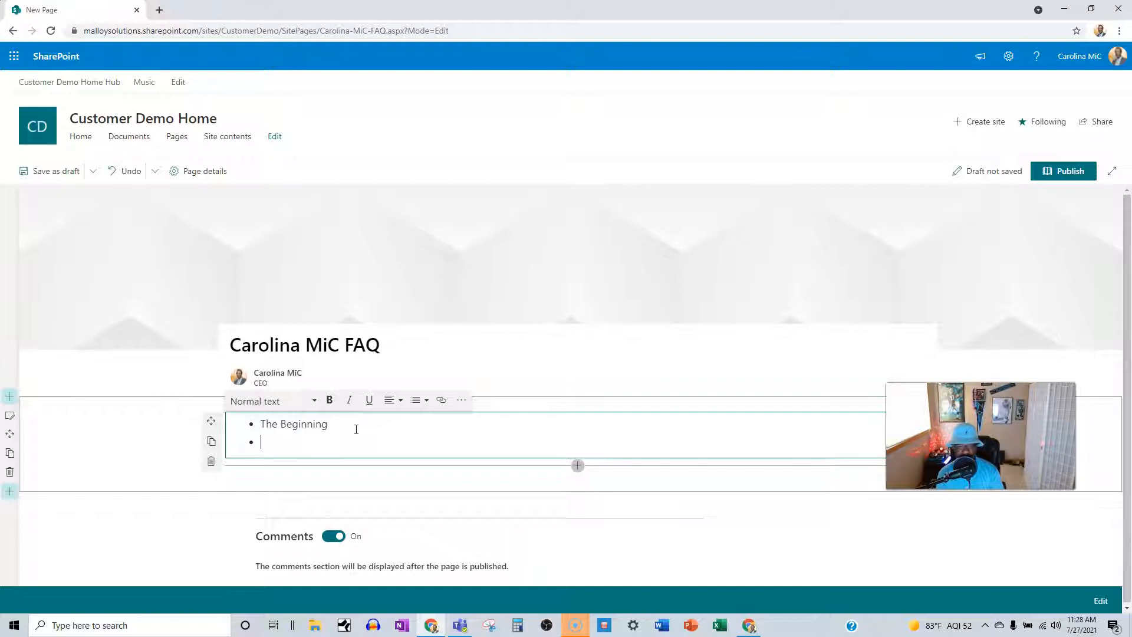
type("Real")
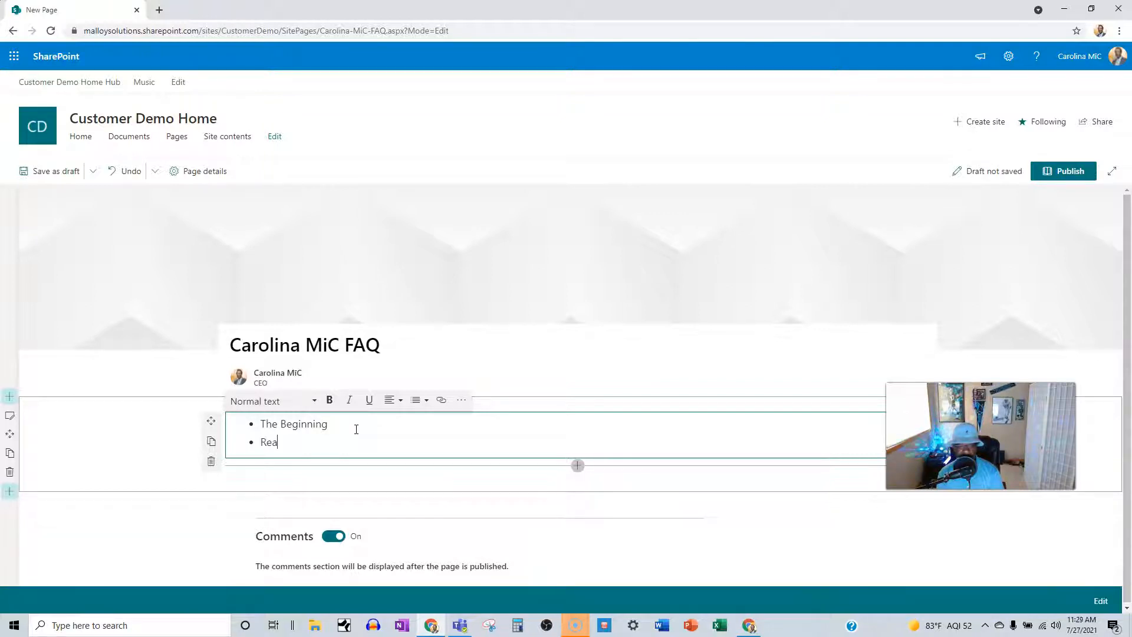
key("BackSpace")
key("BackSpace")
type("leases")
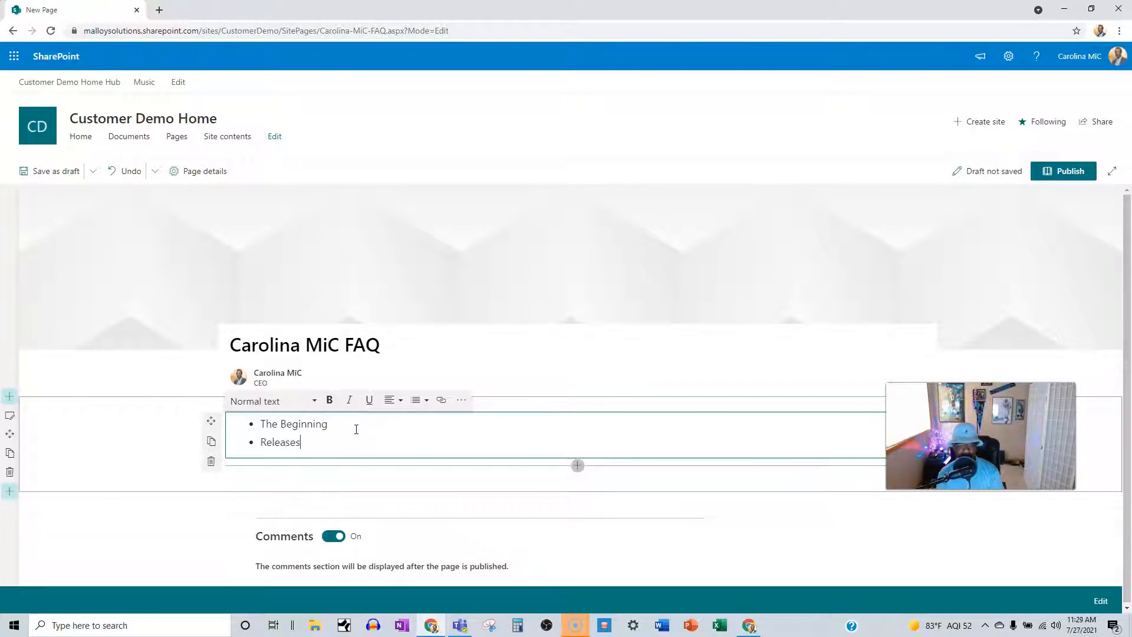
key("Return")
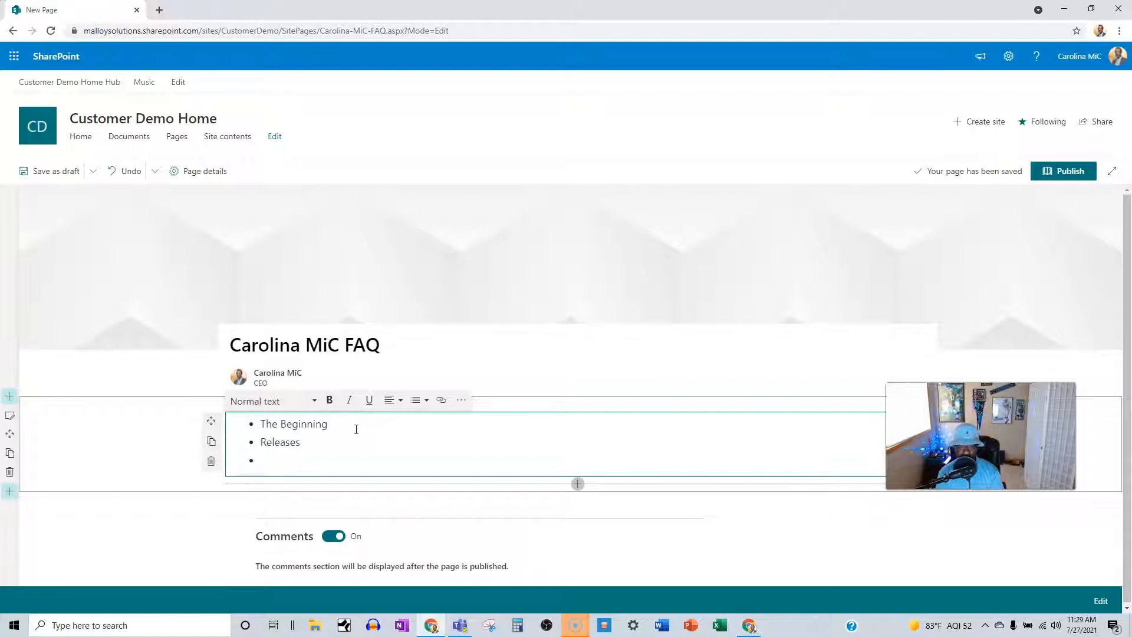
type("Science")
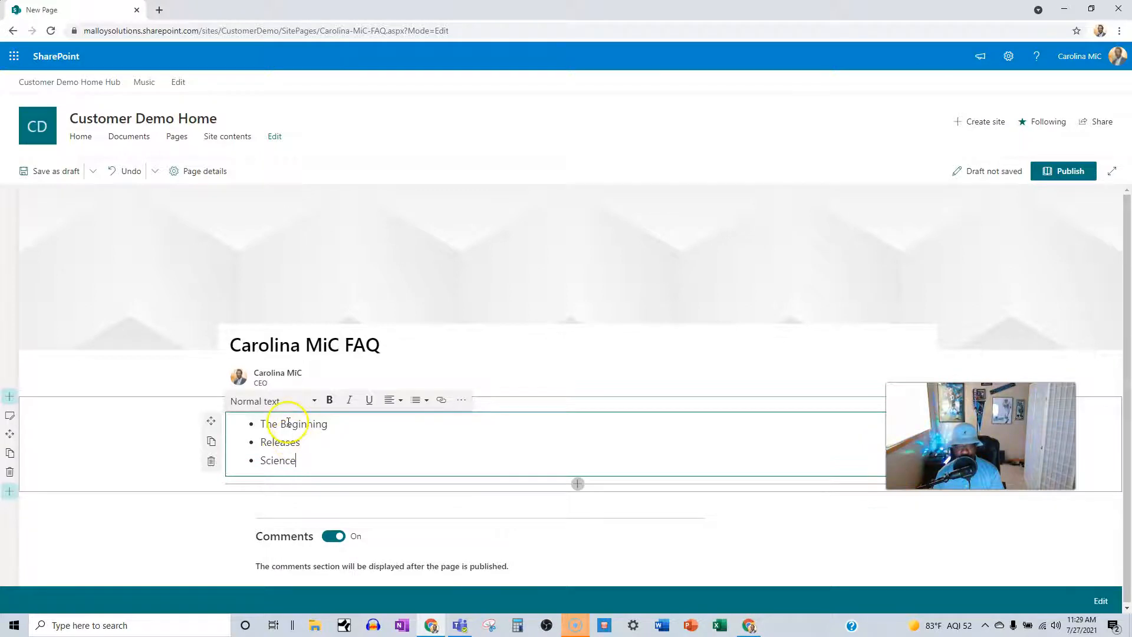
triple_click(287, 424)
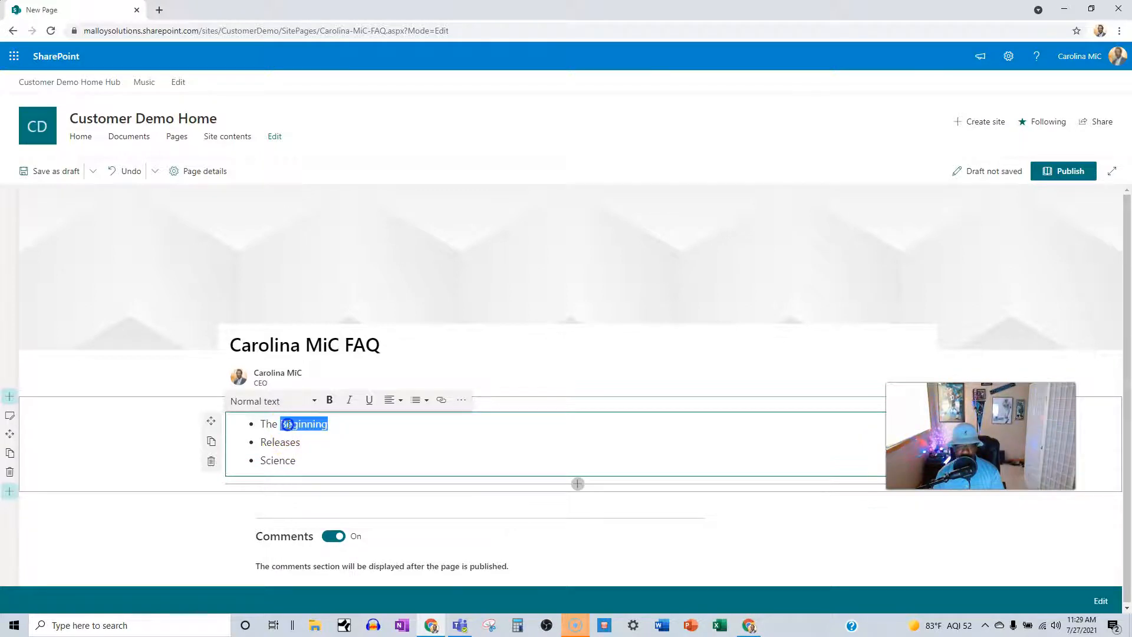
left_click(440, 400)
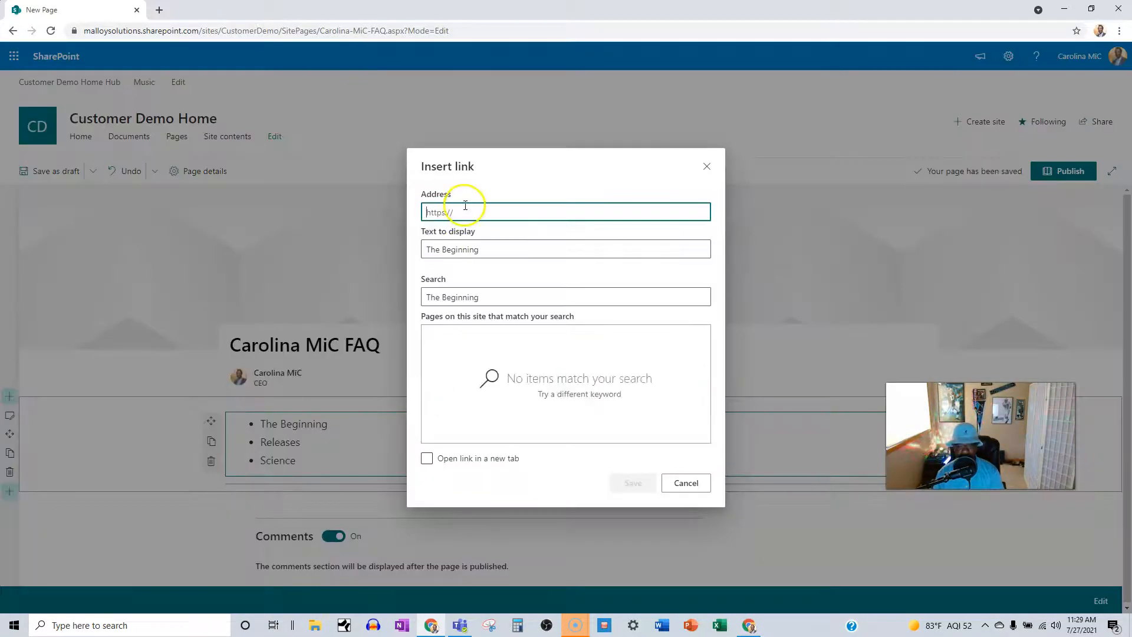
left_click(684, 483)
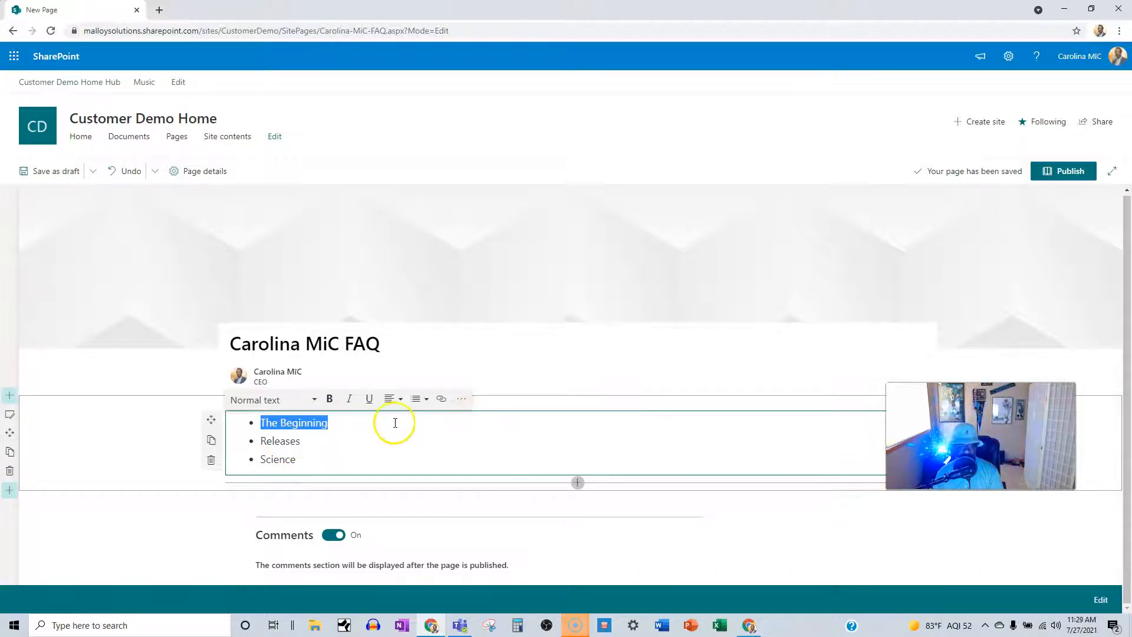
Step: Insert a non-bulleted line reading "Table of Contents" above the bulleted list
left_click(258, 424)
key("Return")
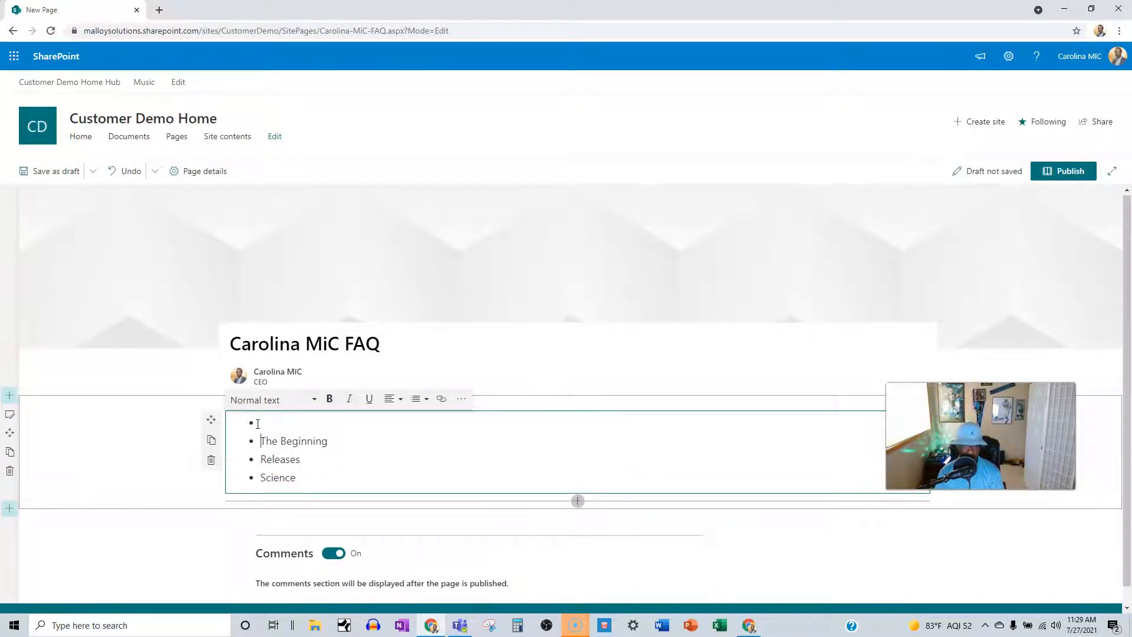
key("BackSpace")
type("Table of Contents")
Step: Format the "Table of Contents" line as Heading 1 and center it
triple_click(252, 422)
left_click(309, 400)
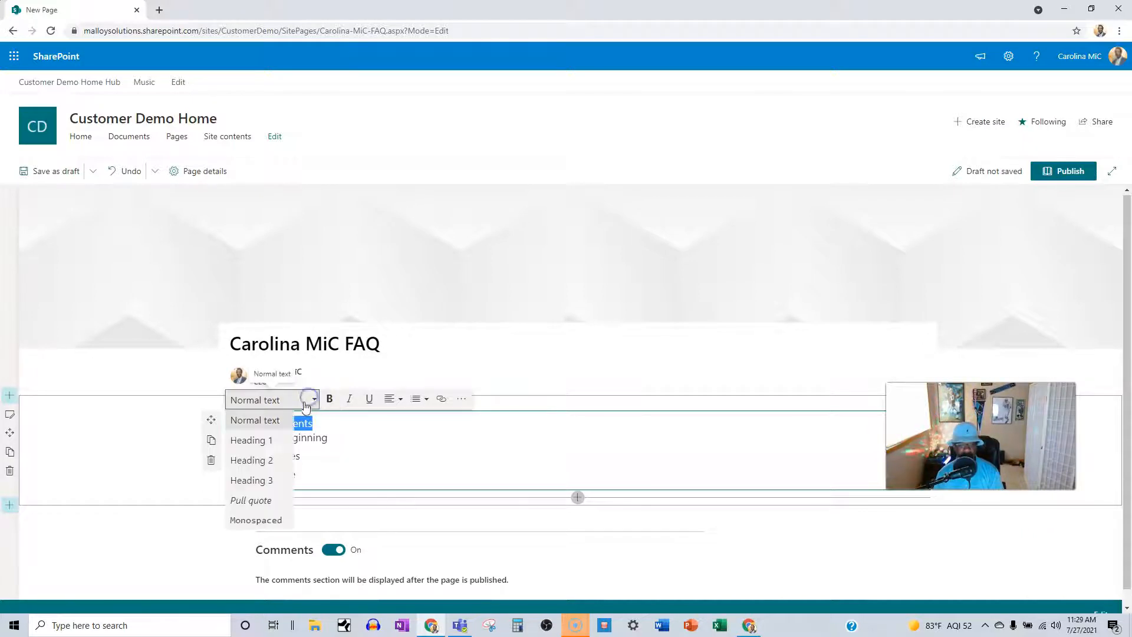
left_click(269, 441)
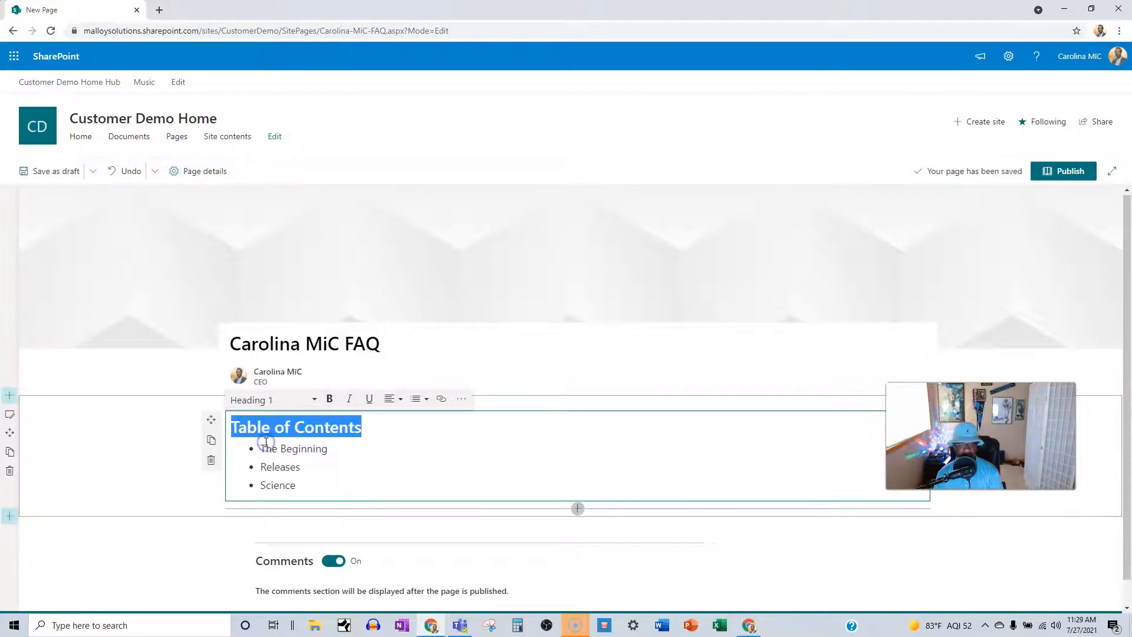
left_click(392, 399)
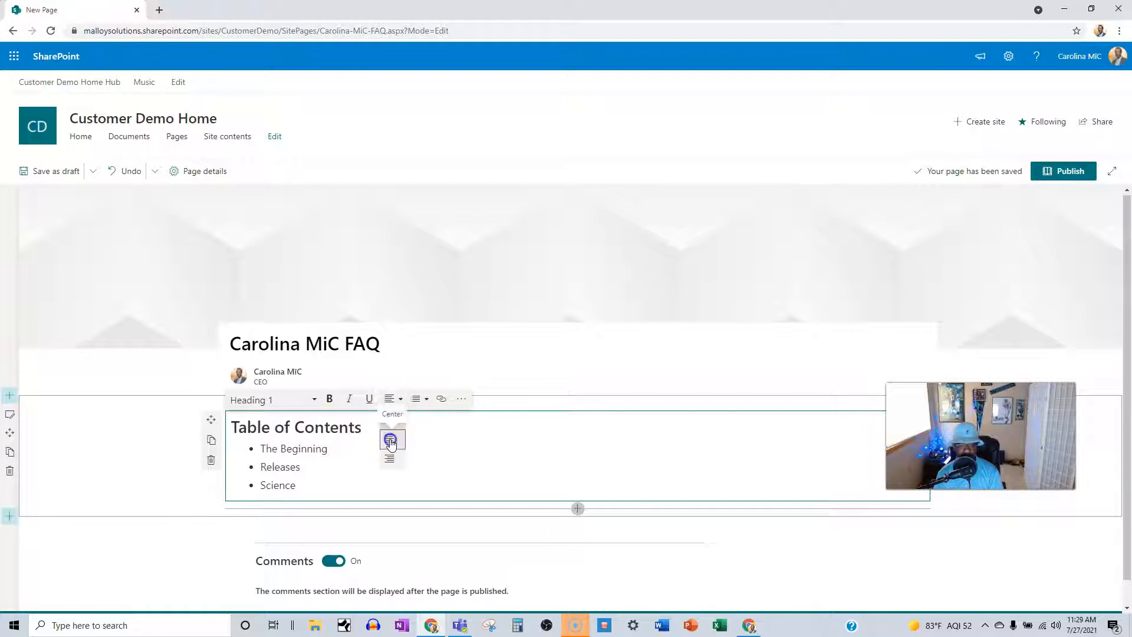
left_click(387, 435)
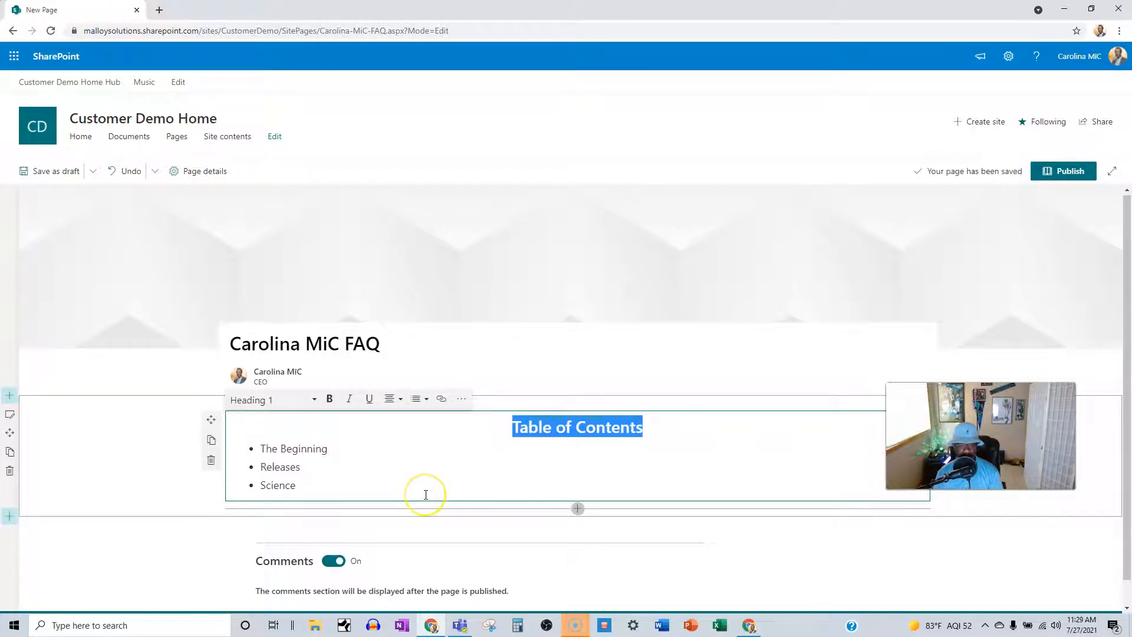
scroll(460, 490, "down", 1)
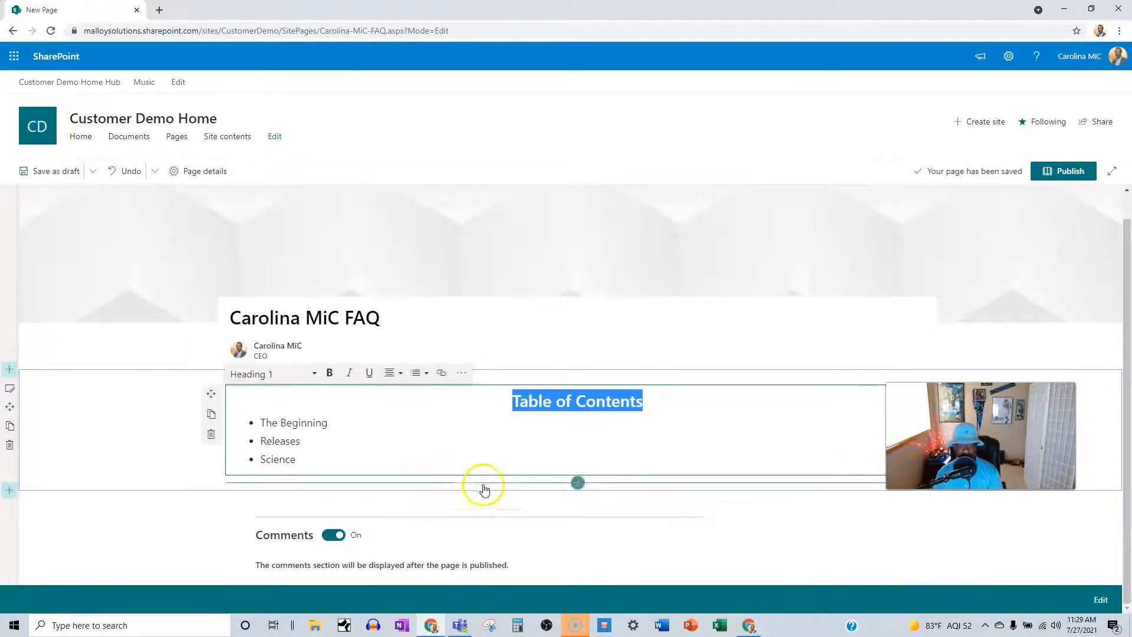
left_click(577, 482)
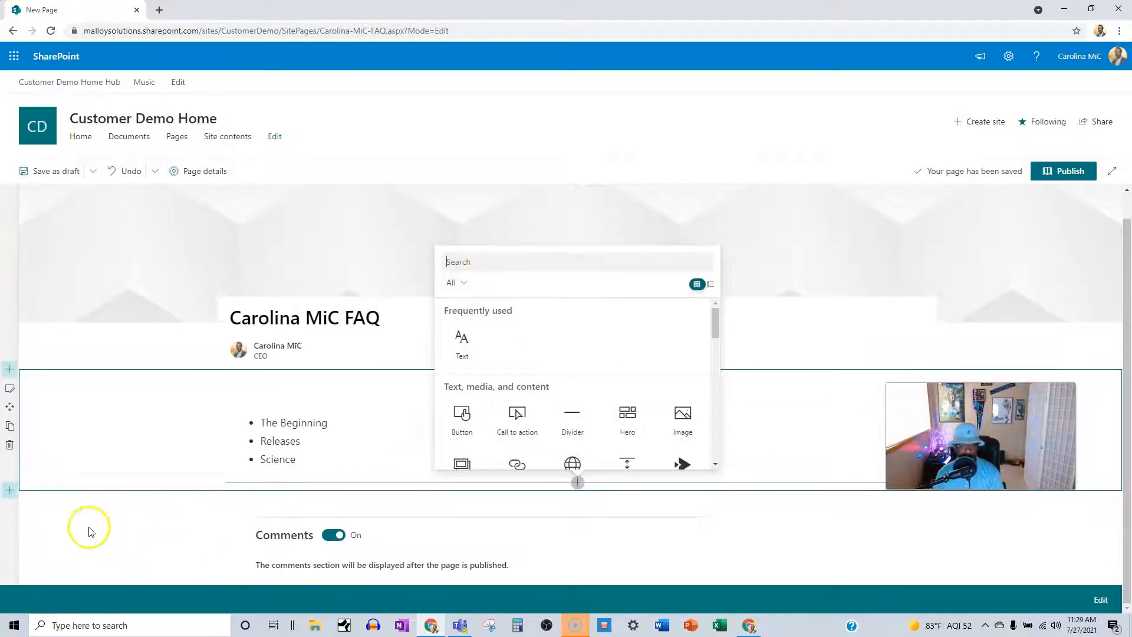
left_click(3, 494)
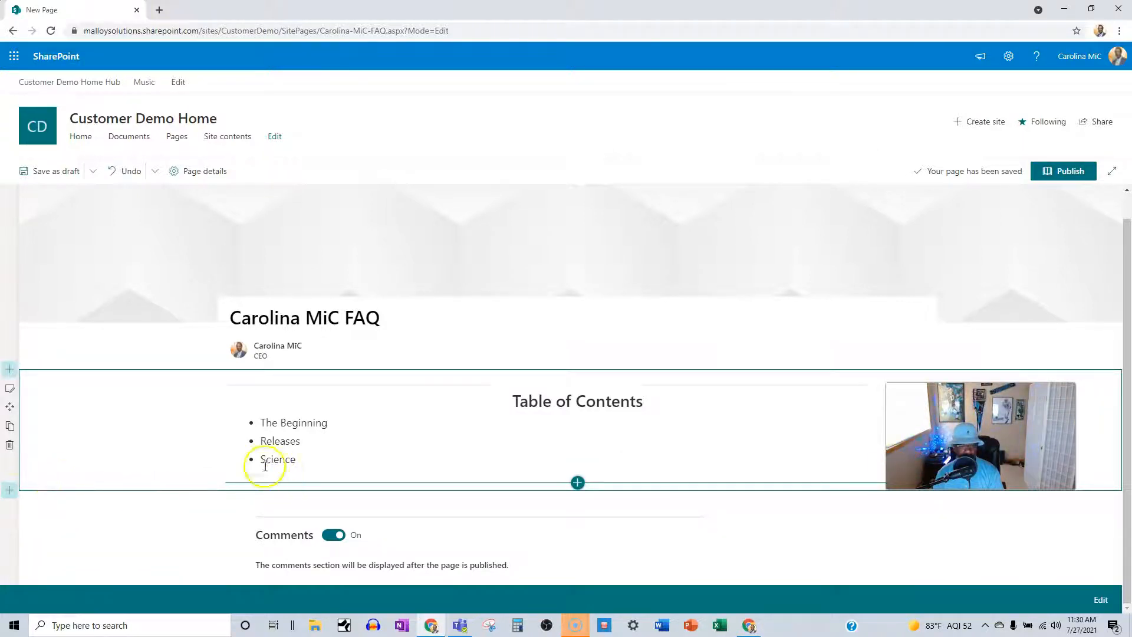
Step: Add a one-column section below the table of contents and insert a Text web part in it
left_click(7, 491)
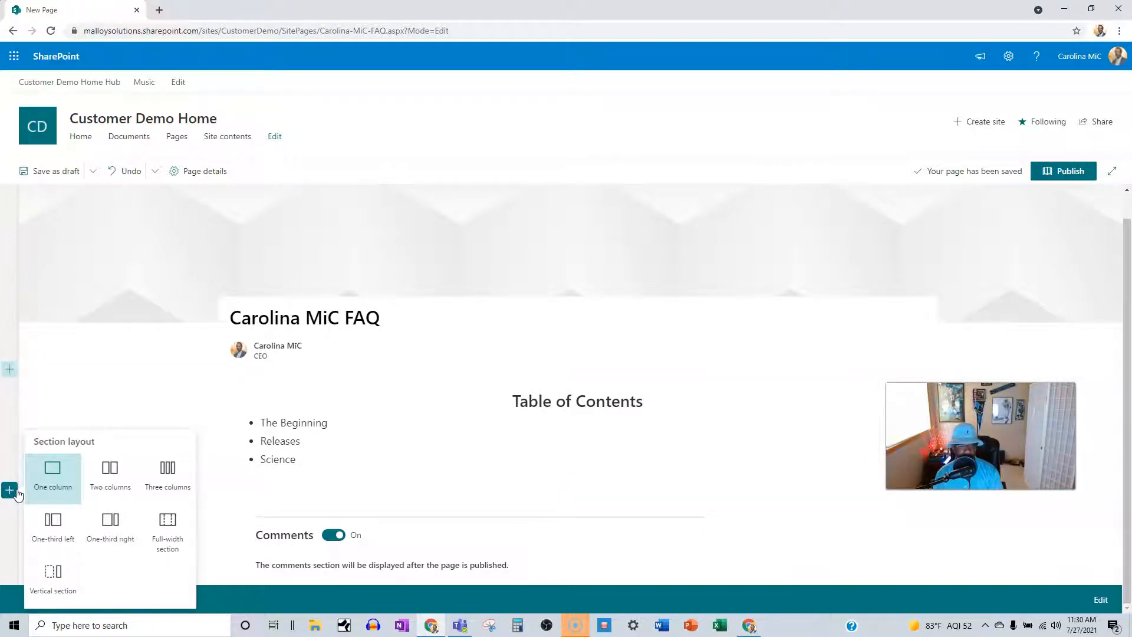
left_click(57, 475)
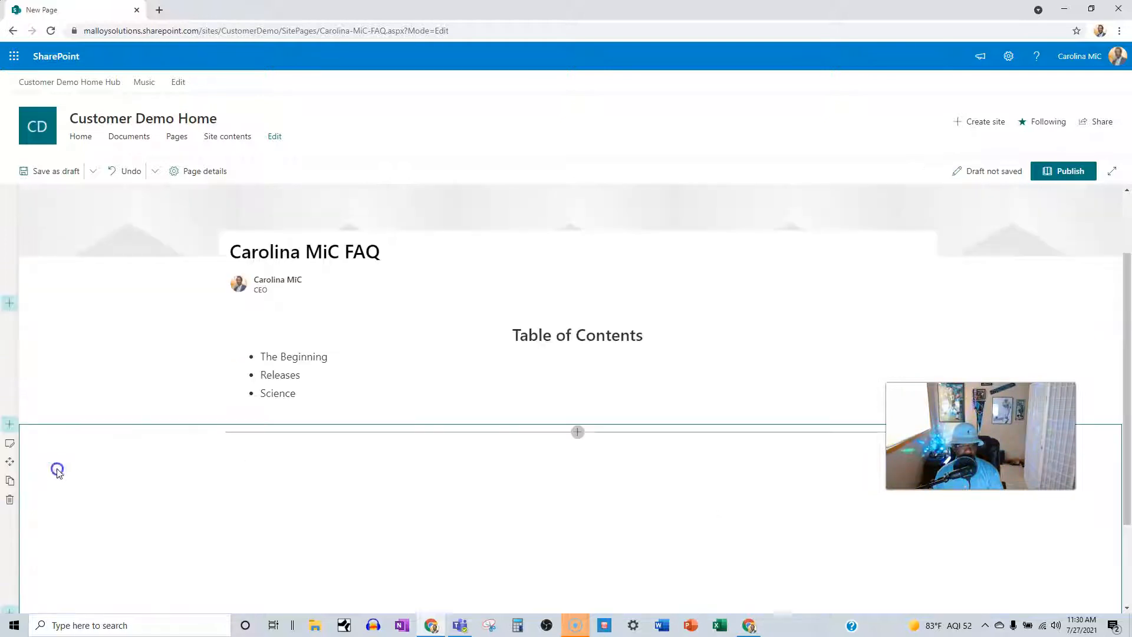
left_click(577, 431)
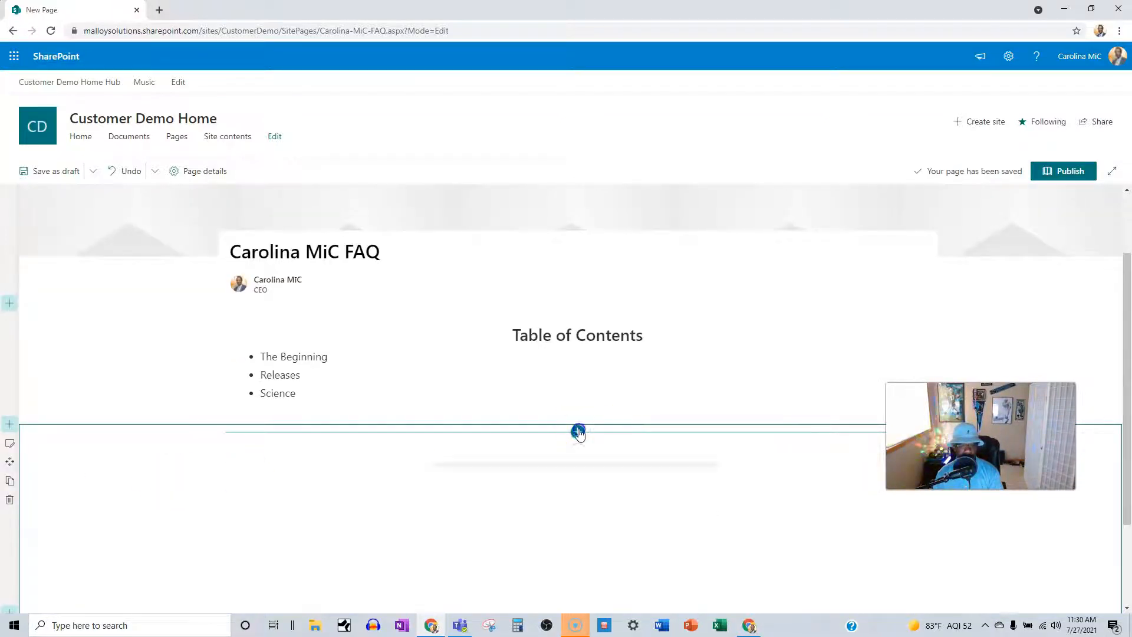
left_click(458, 290)
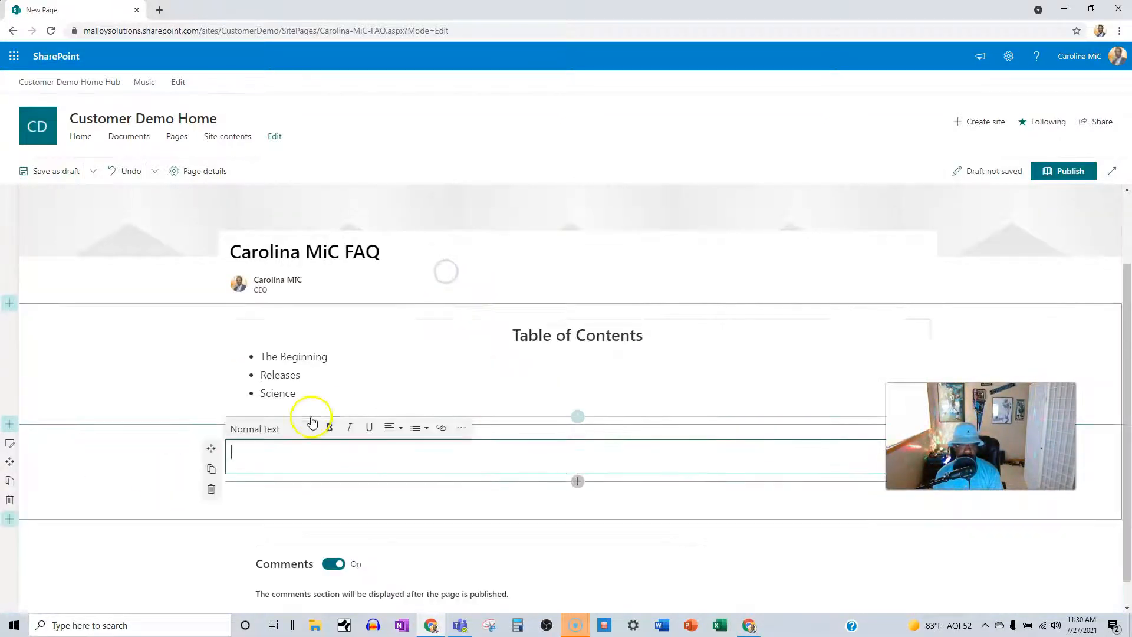
Step: Enter "The Beginning" in the new Text web part and format it as Heading 1
left_click(313, 423)
type("T")
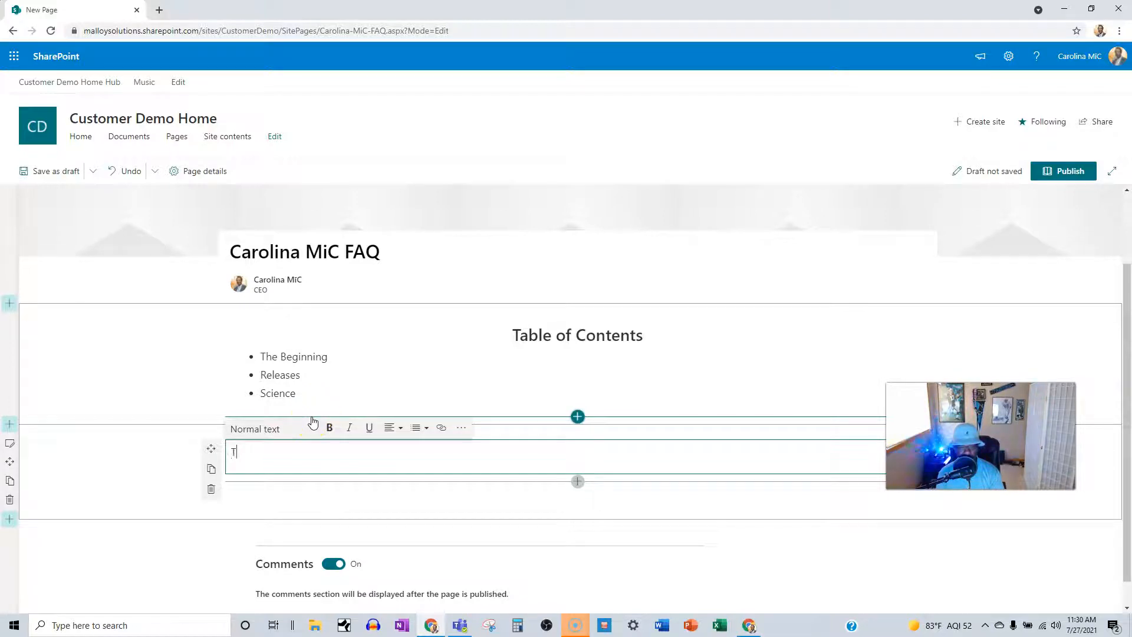
type("he Begi")
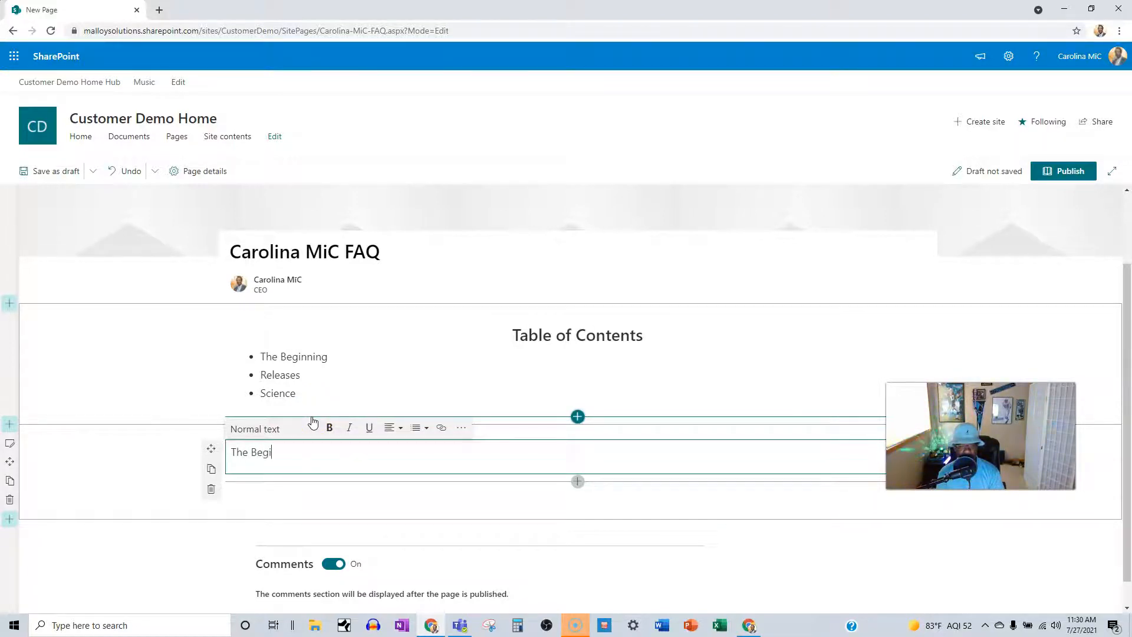
type("nning")
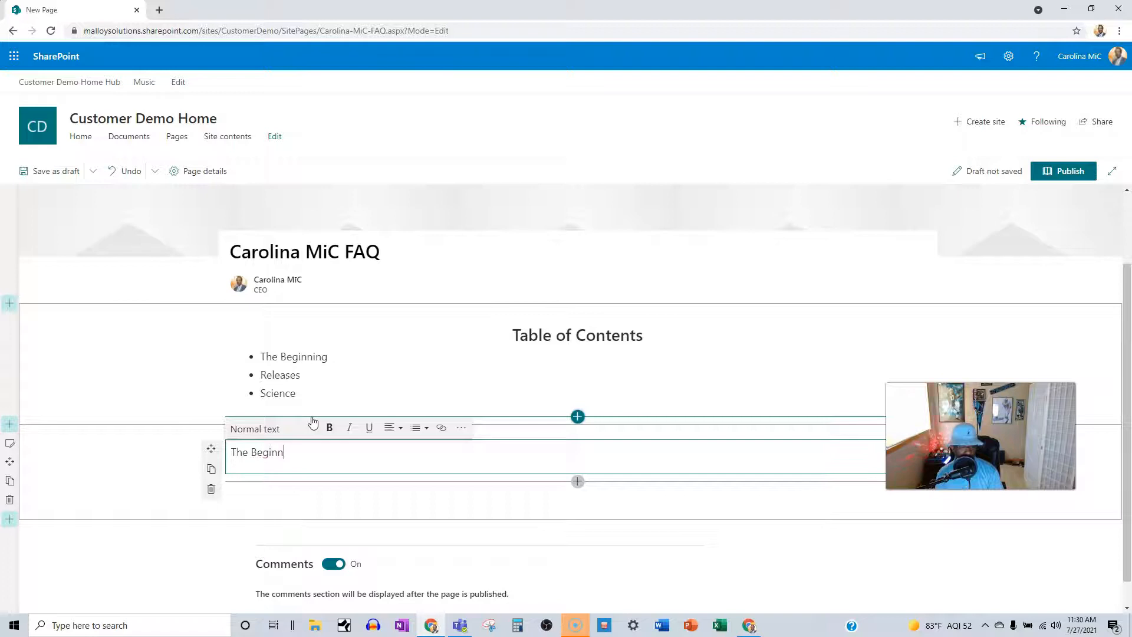
triple_click(278, 451)
left_click(278, 436)
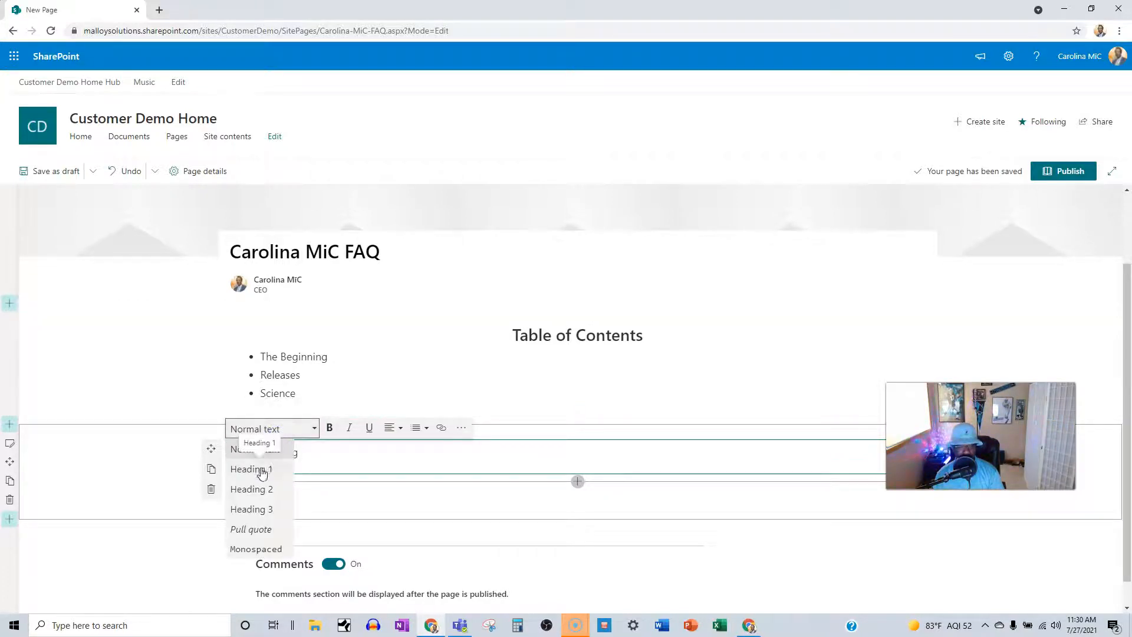
left_click(257, 468)
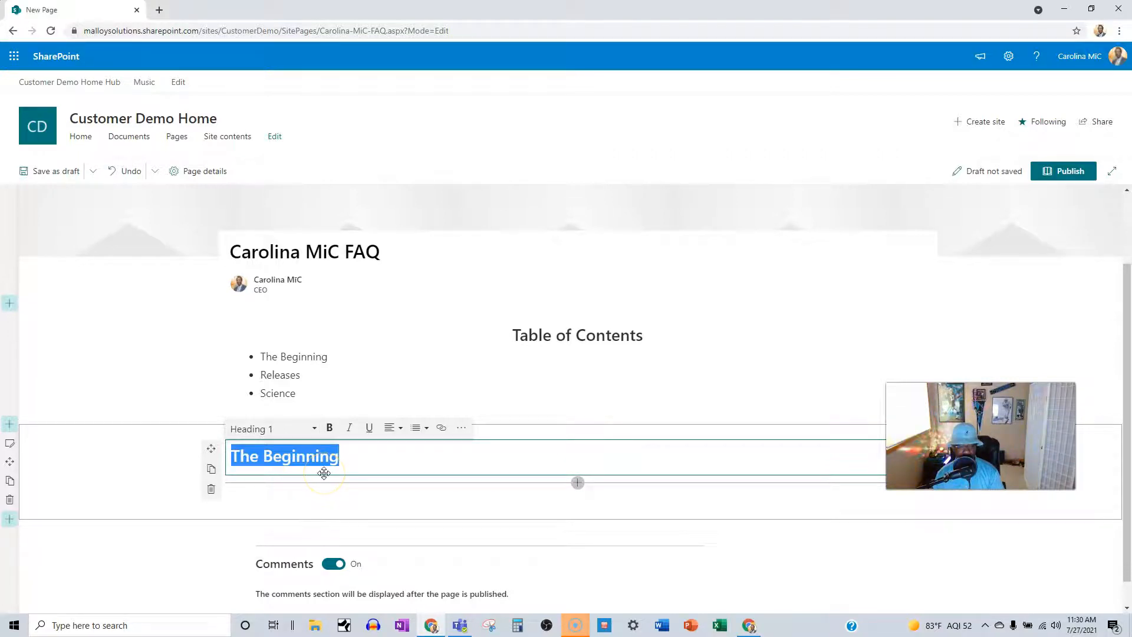
Step: Add the question "Q: When did you start your music career?" as normal text below the "The Beginning" heading, leaving a blank line between them
left_click(356, 458)
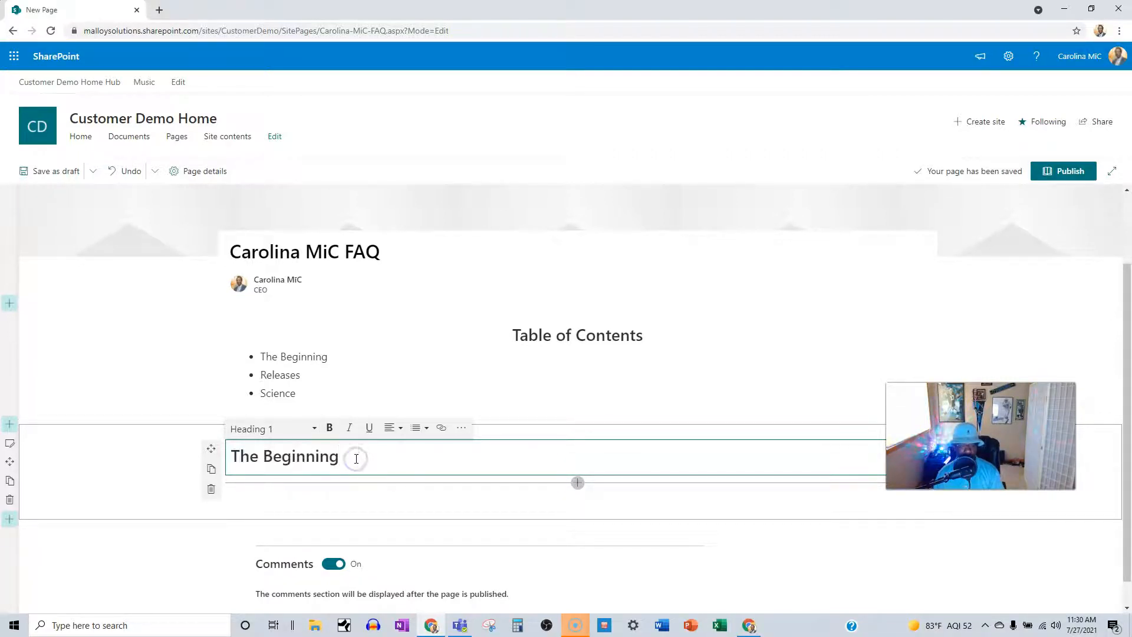
key("Return")
key("Return")
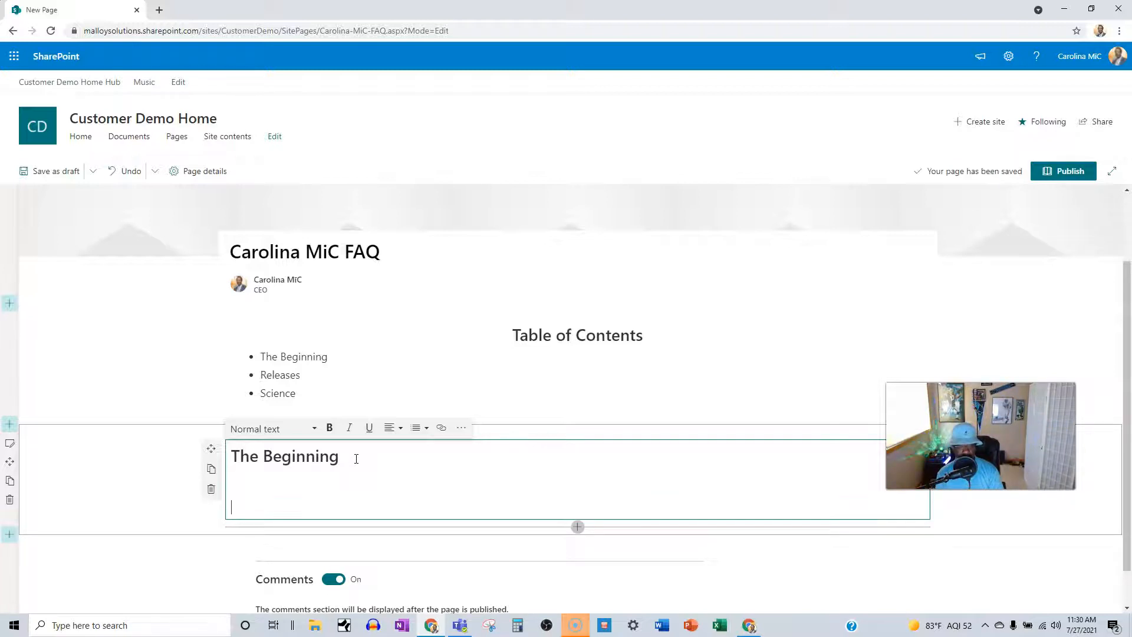
type("When ")
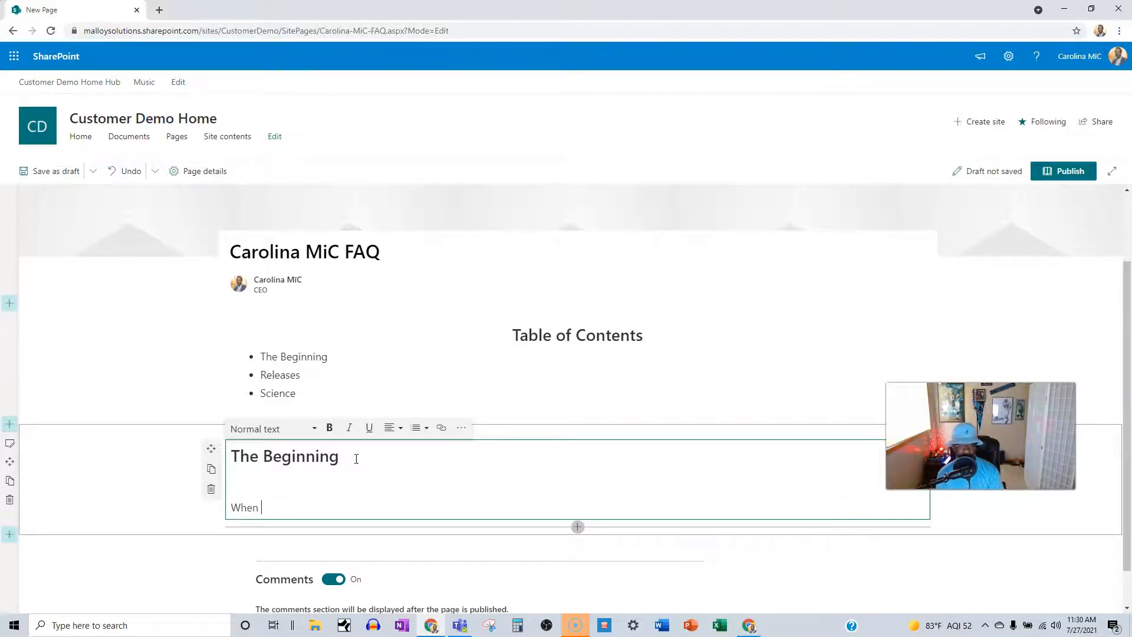
type("did you star")
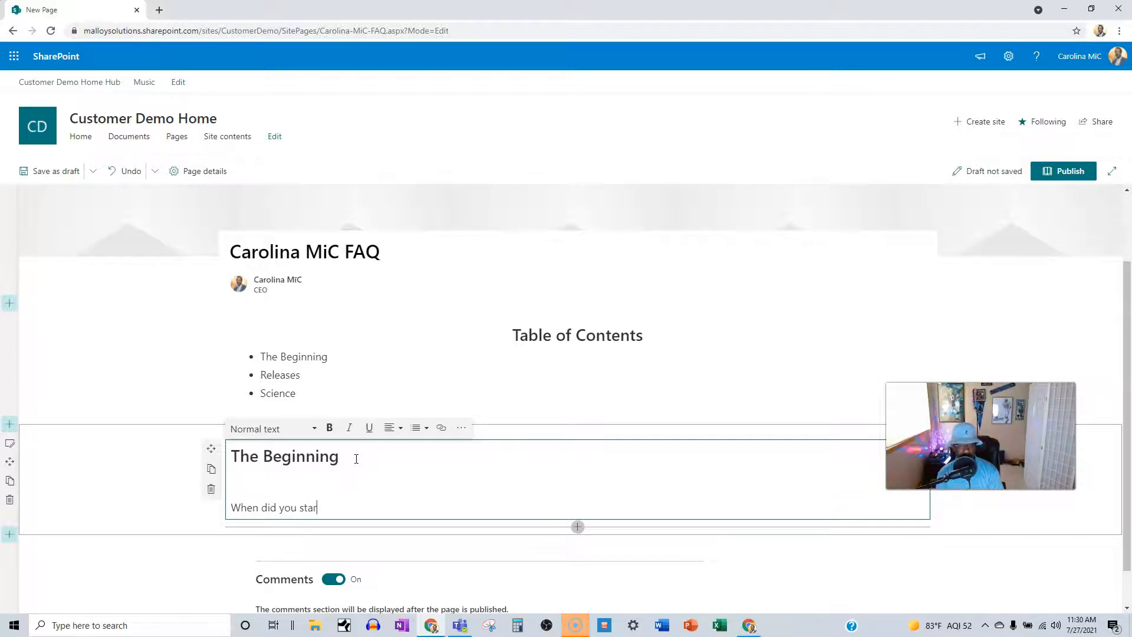
type("t your music car")
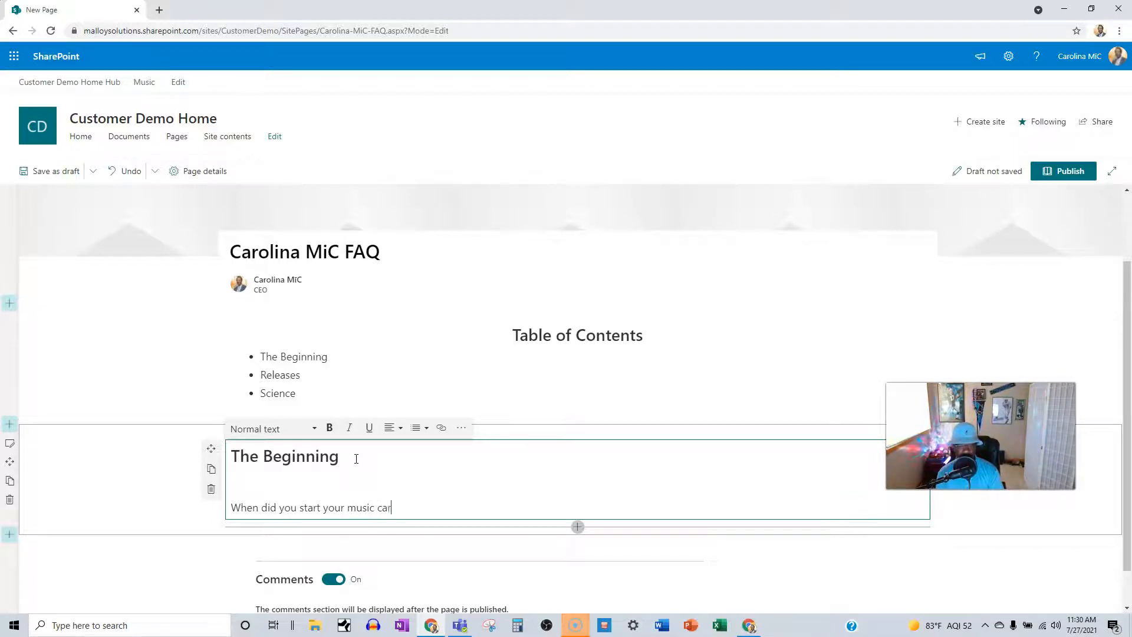
type("eer>")
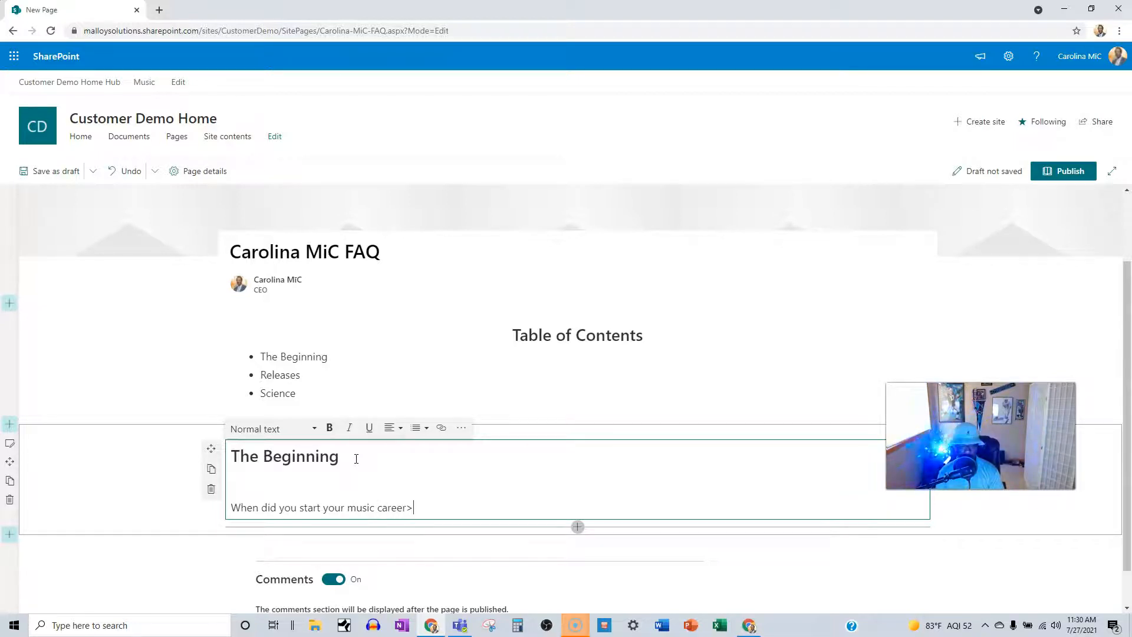
left_click(234, 507)
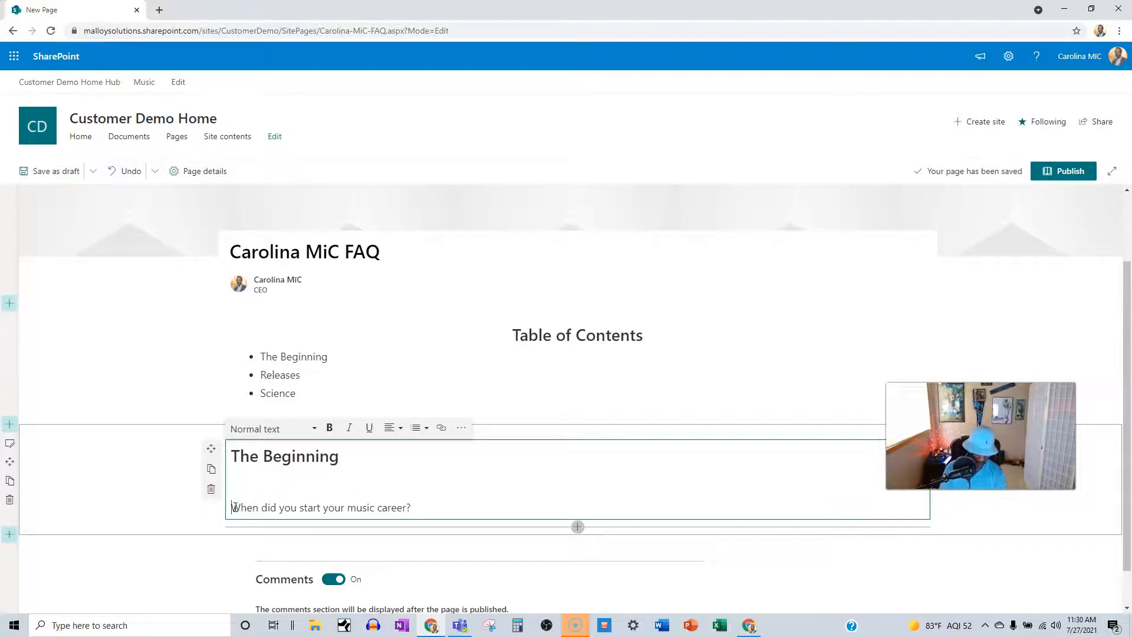
type("Q:")
Step: Add the answer "A: 1979" directly under the music career question, without paragraph spacing
left_click(429, 506)
key("Return")
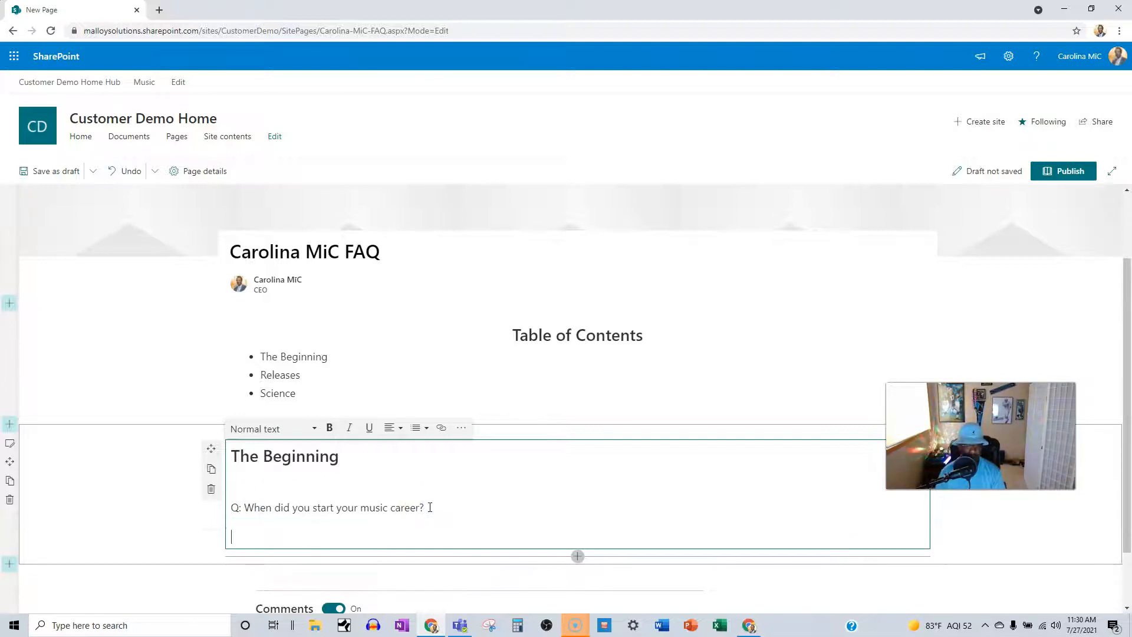
key("BackSpace")
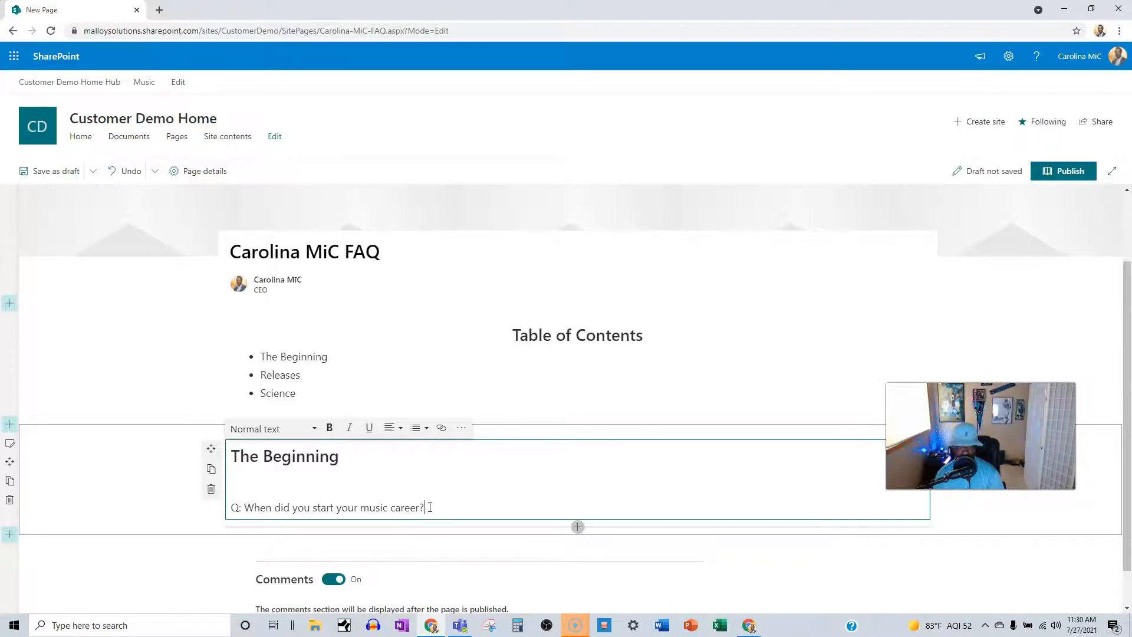
key("Return")
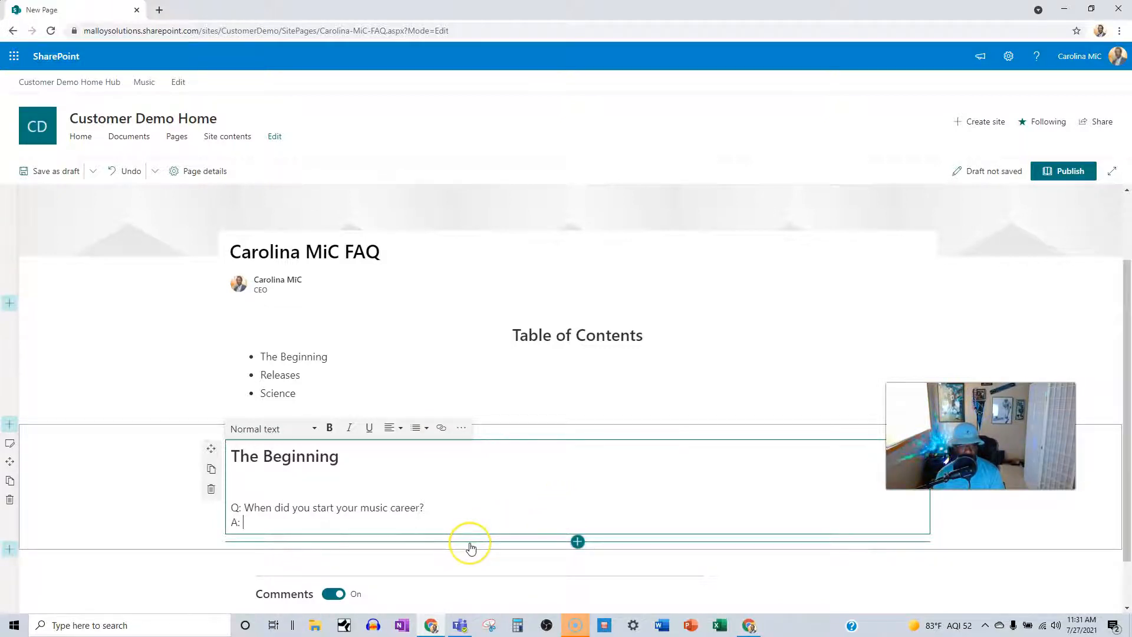
type("A: 1979")
Step: Add a second question reading "Q: When did you start yodeling?" below the first answer, using the suggested spelling of "yodeling"
key("Return")
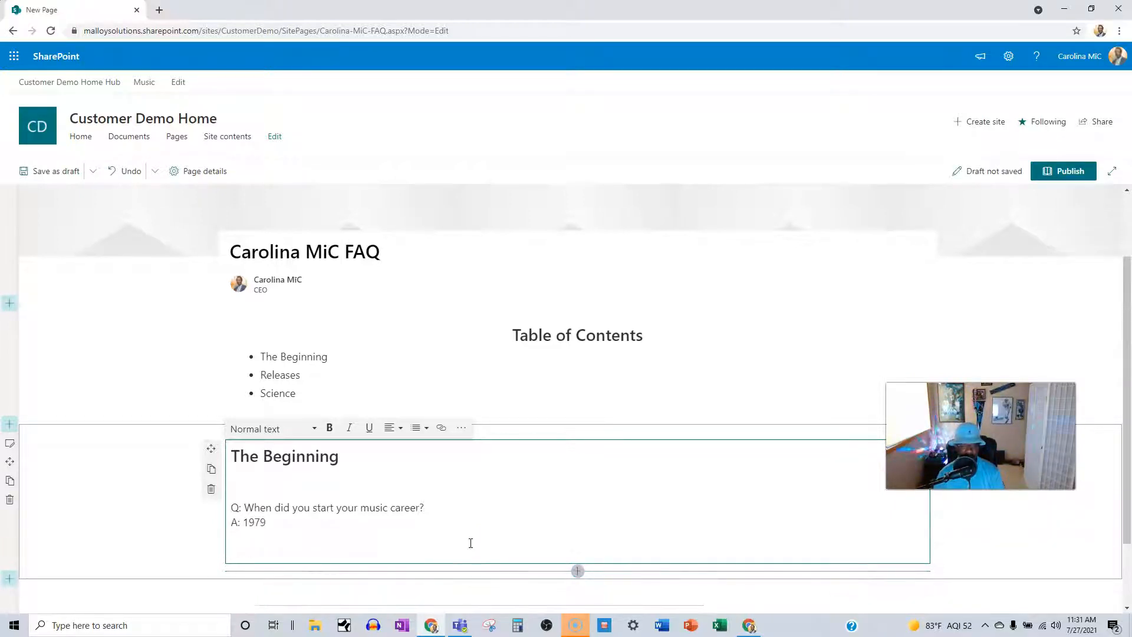
type("Q")
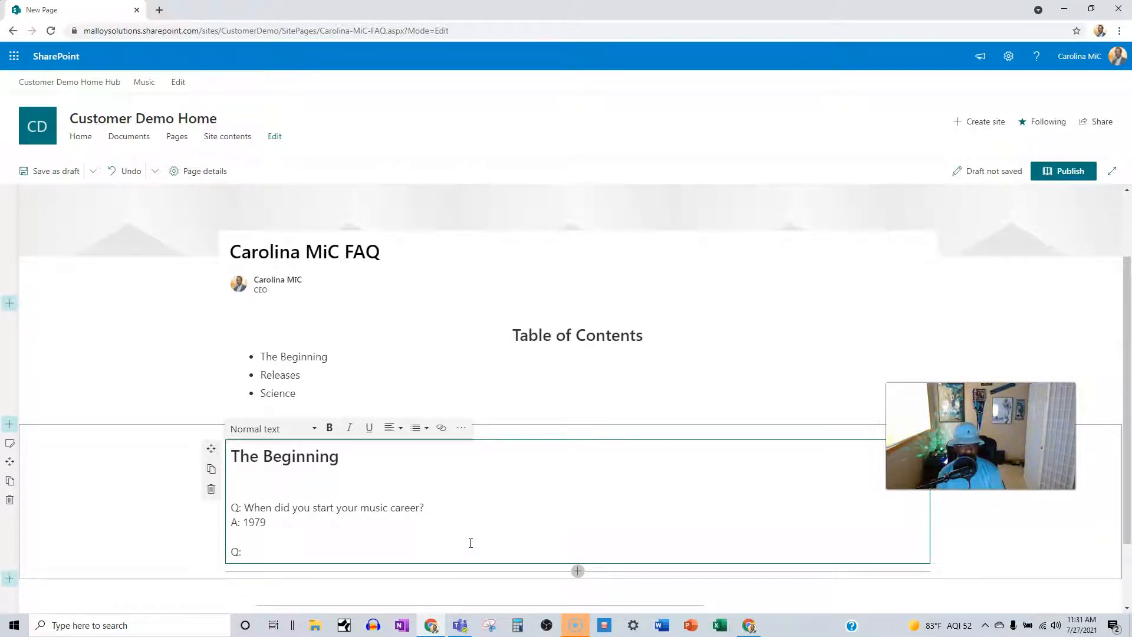
type(": When did ")
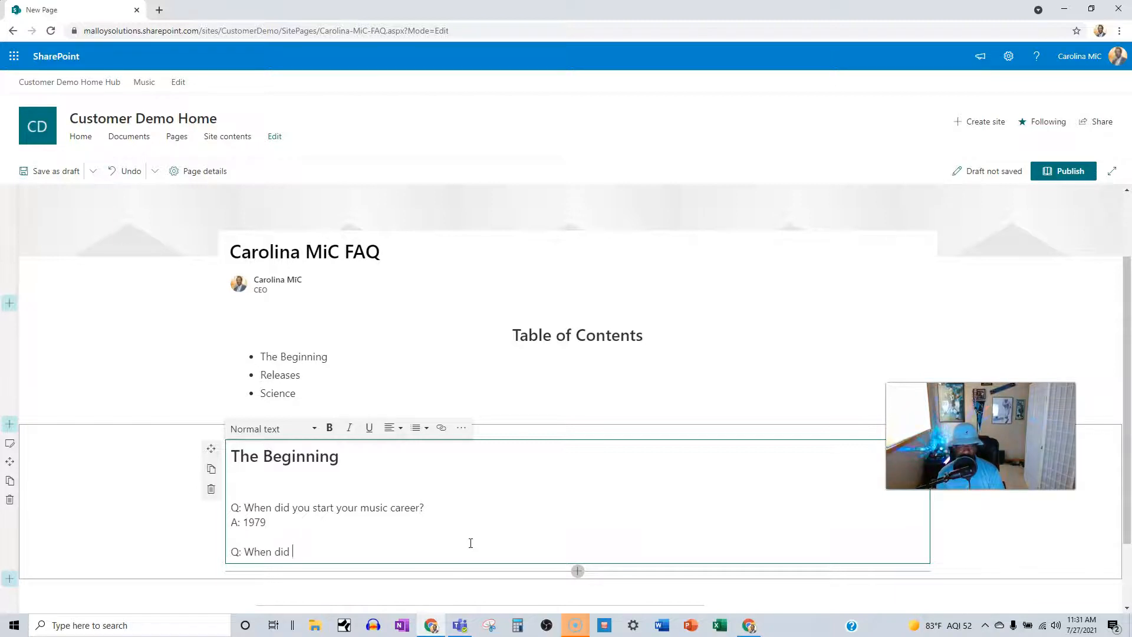
type("you start yodelling")
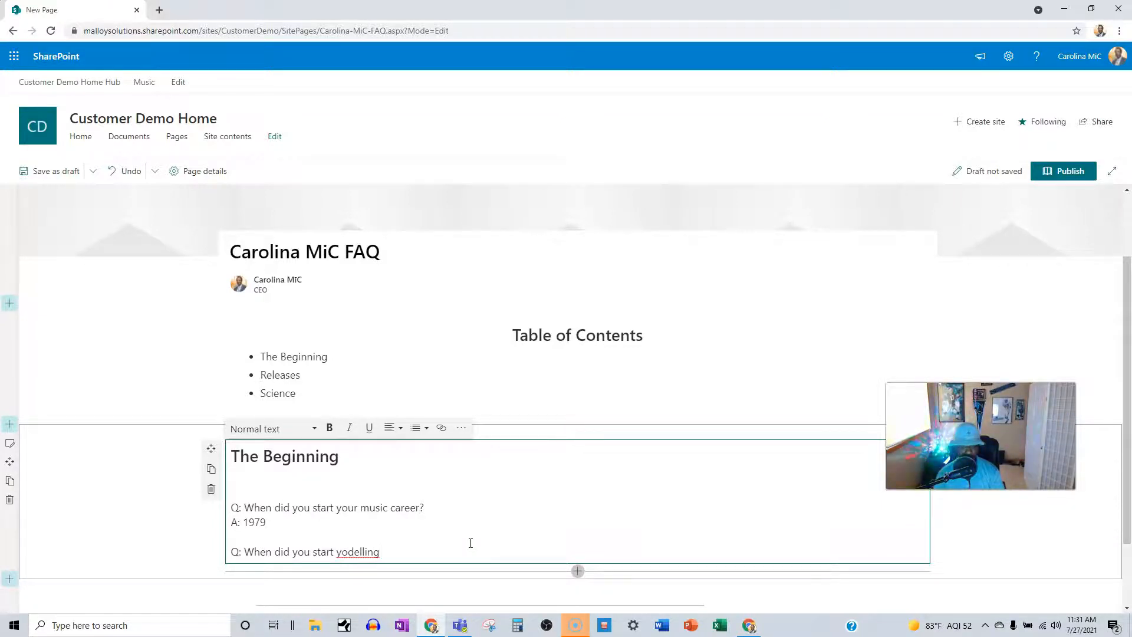
right_click(359, 551)
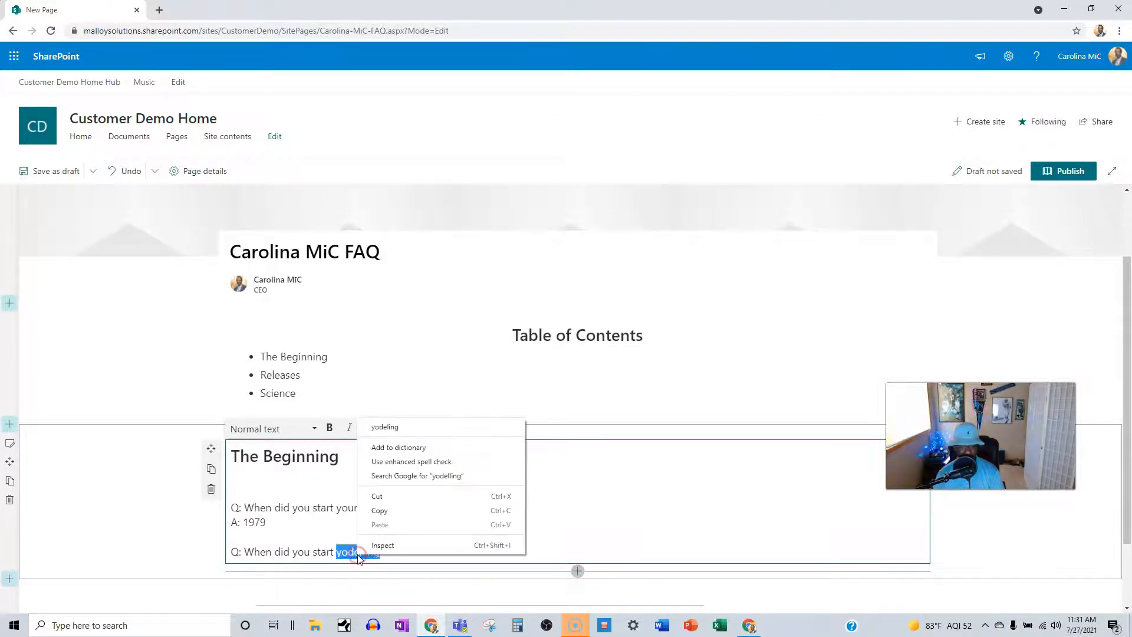
left_click(399, 425)
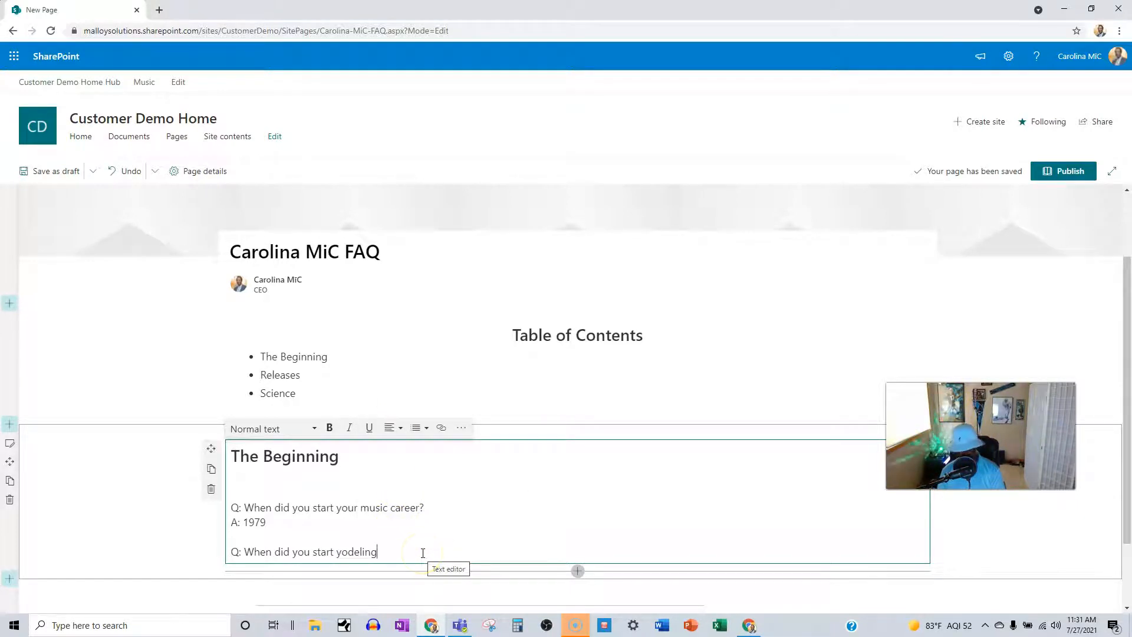
type("?")
Step: Add the answer "A: Yesterday" directly under the yodeling question, without paragraph spacing
key("Return")
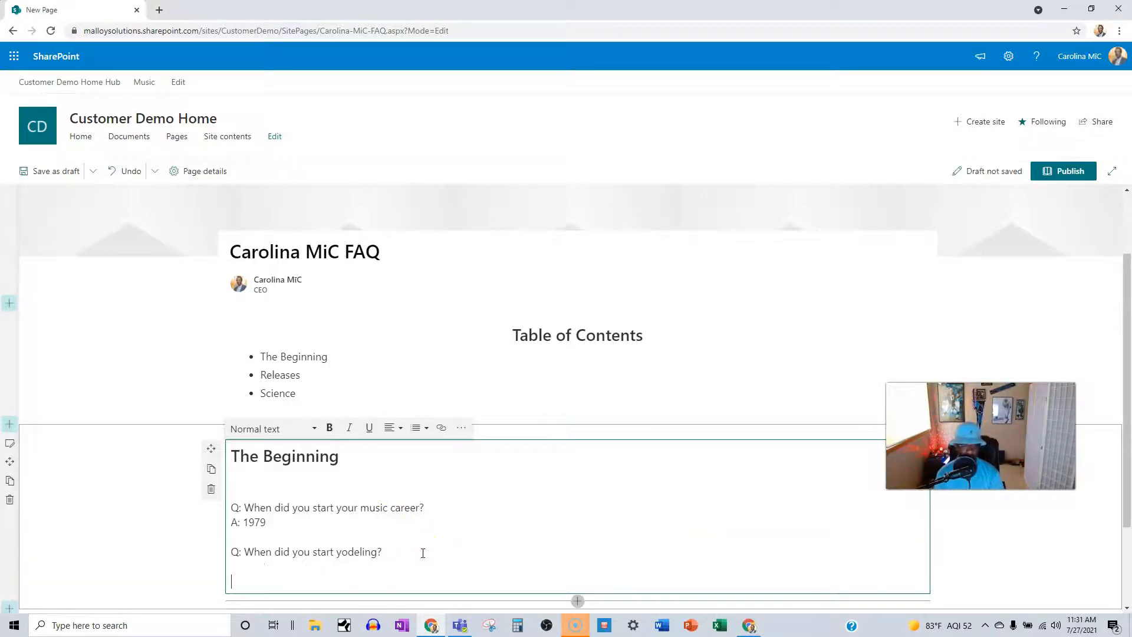
key("BackSpace")
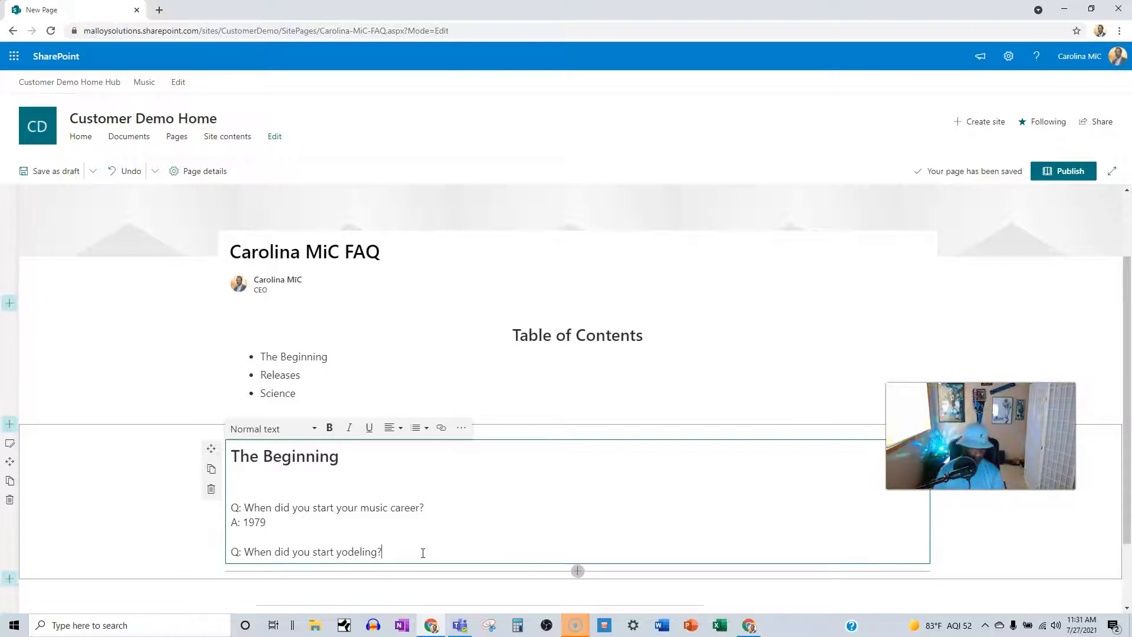
key("Return")
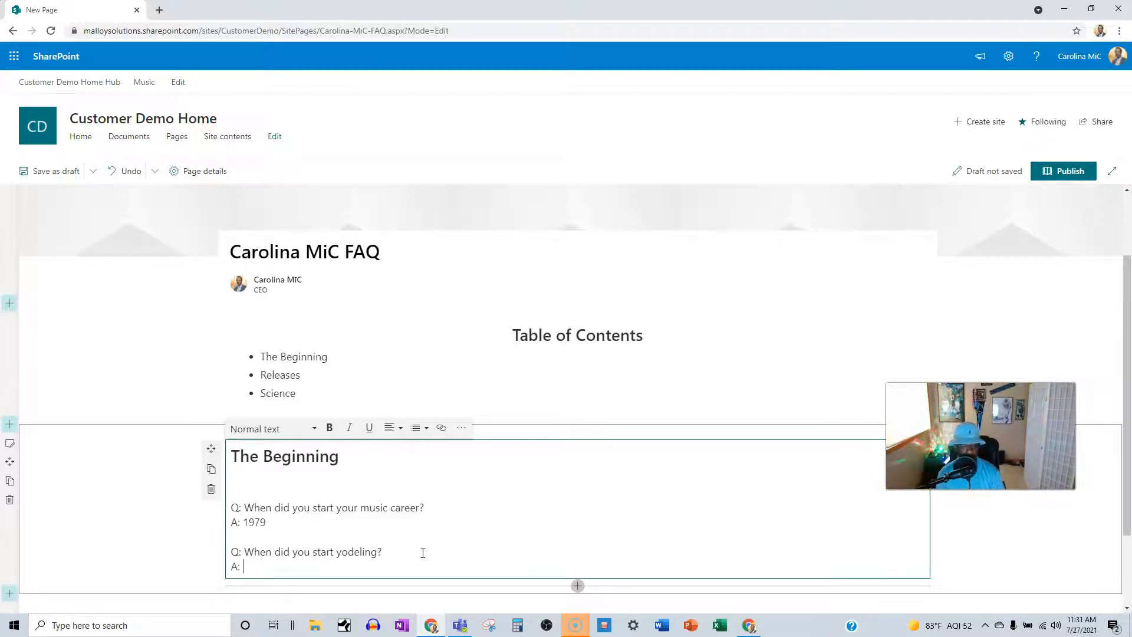
type("A: Yesterday")
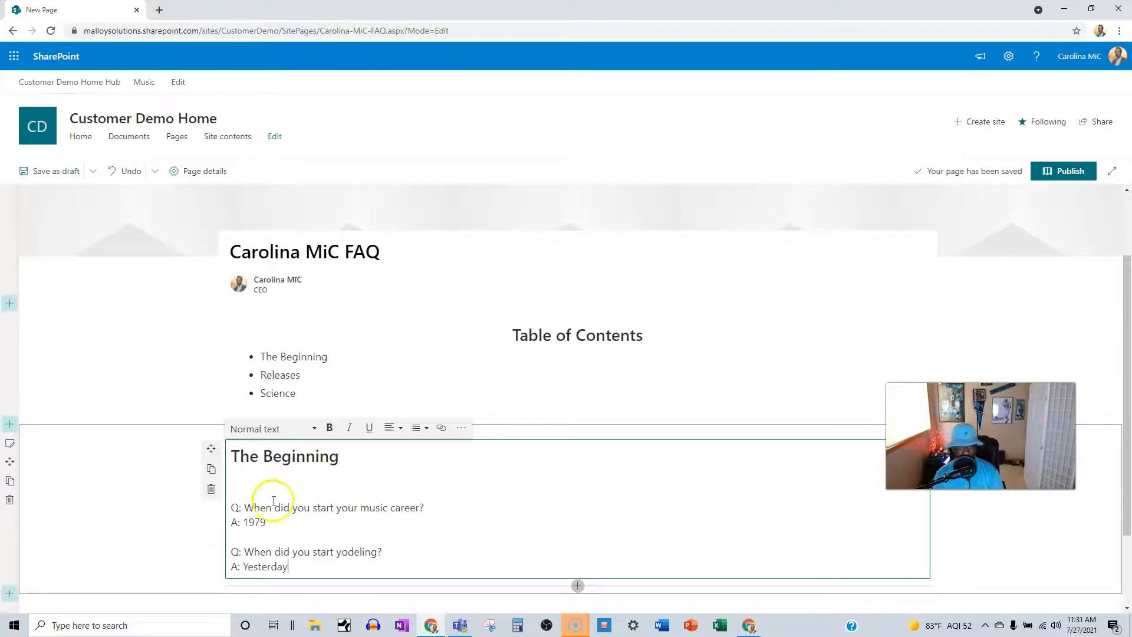
Step: Add a one-column section below "The Beginning" section and insert a Text web part in it
scroll(283, 495, "down", 1)
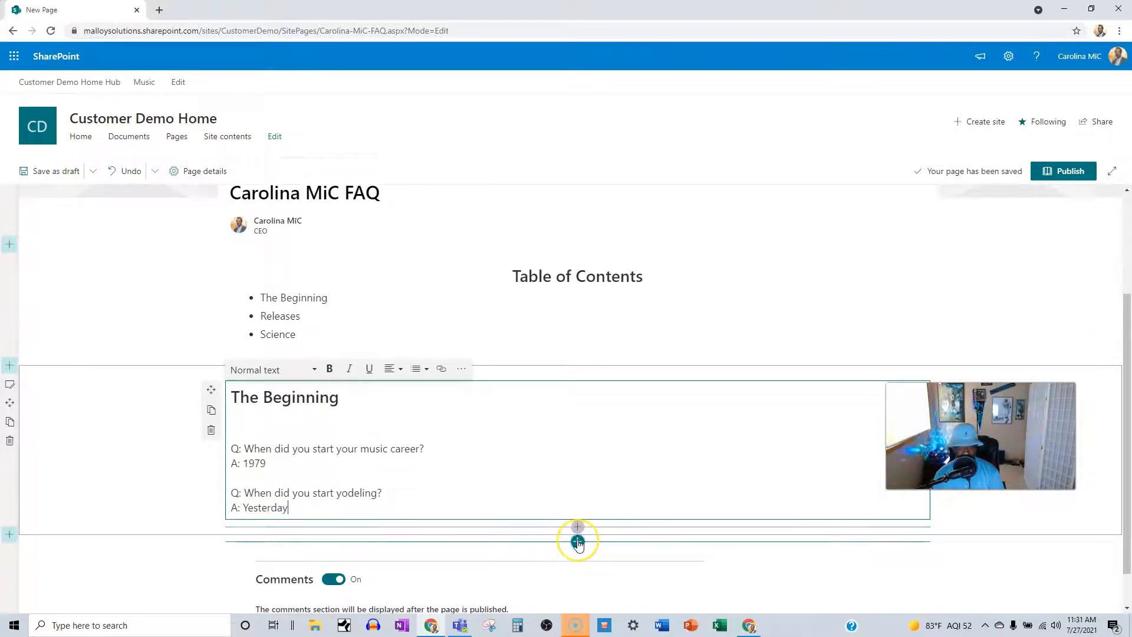
left_click(578, 541)
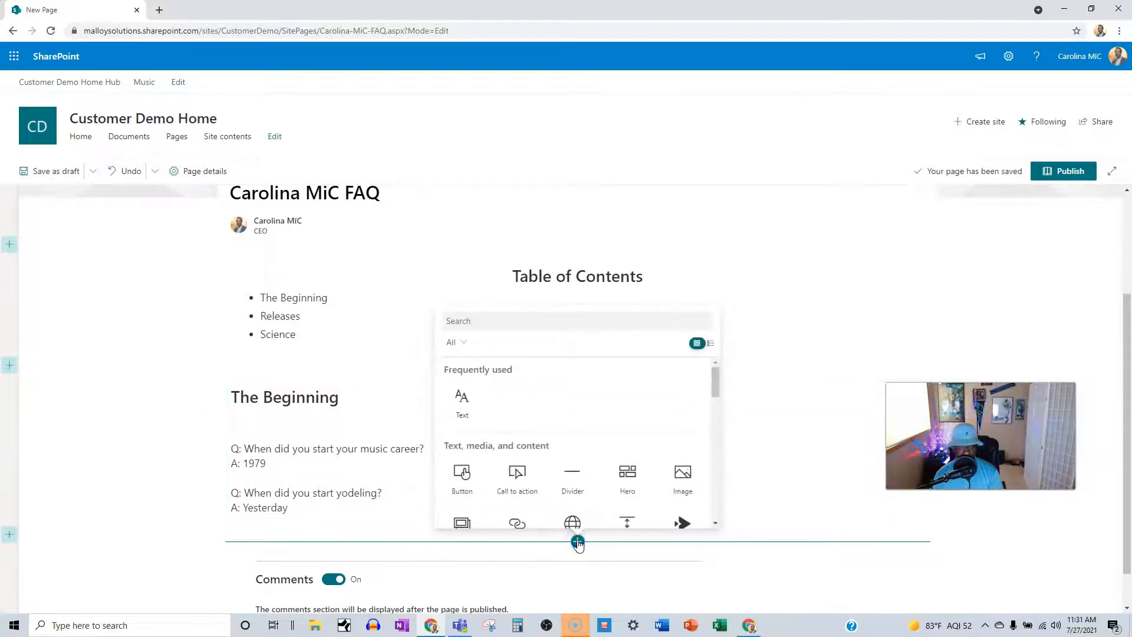
left_click(9, 534)
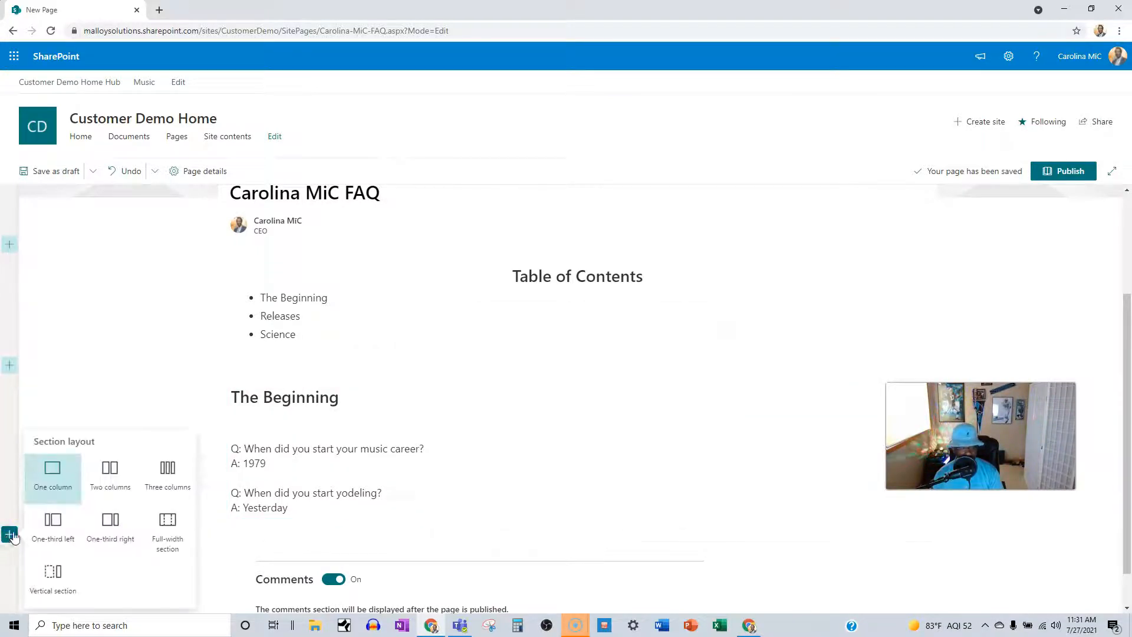
left_click(47, 472)
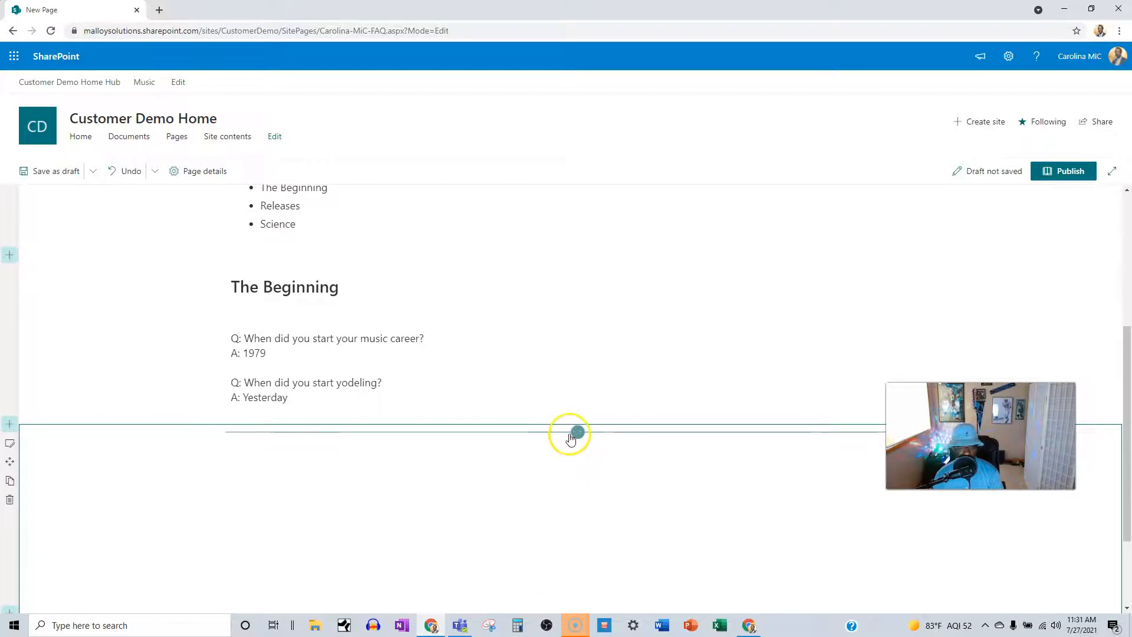
left_click(576, 433)
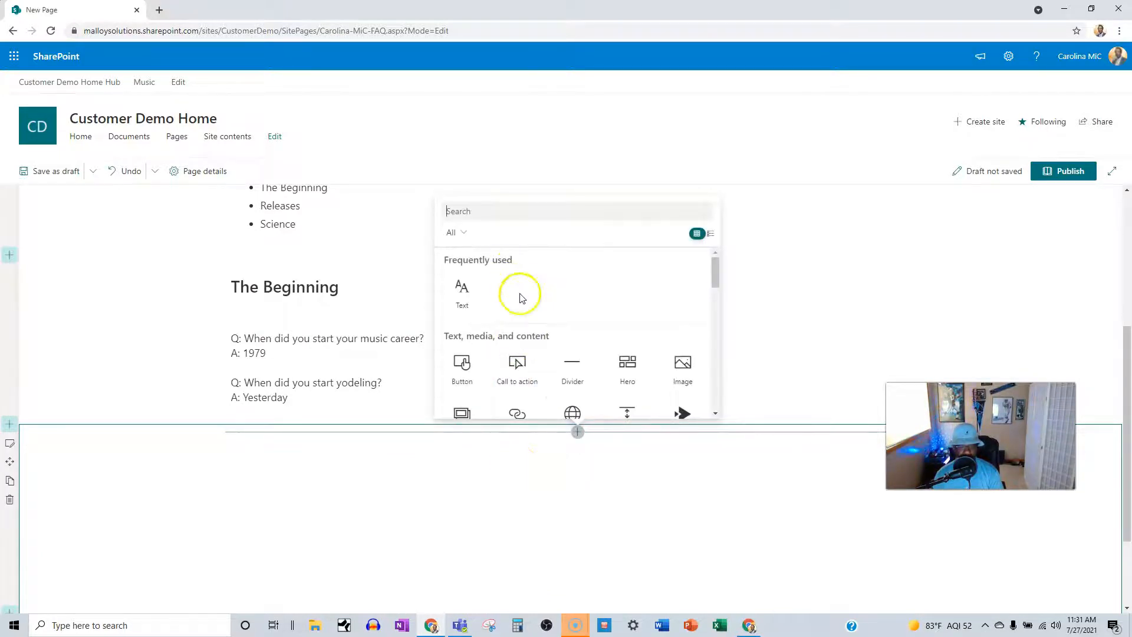
left_click(462, 290)
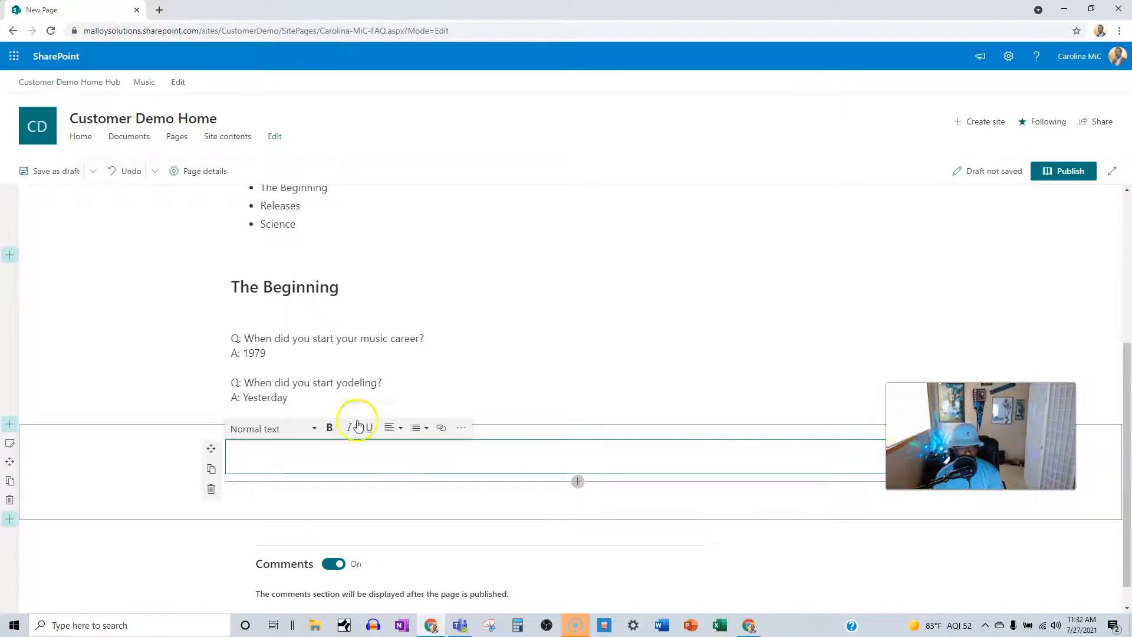
Step: Enter "Releases" as a Heading 1 in the new Text web part, followed by a blank line
left_click(298, 429)
left_click(270, 471)
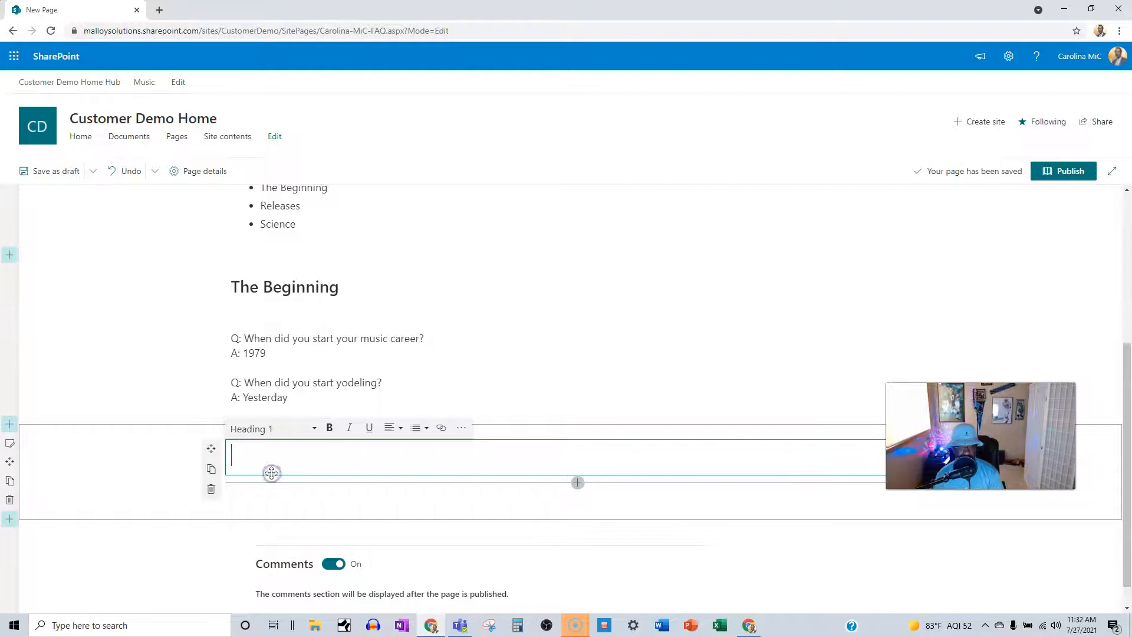
type("Relesa")
key("BackSpace")
type("sases")
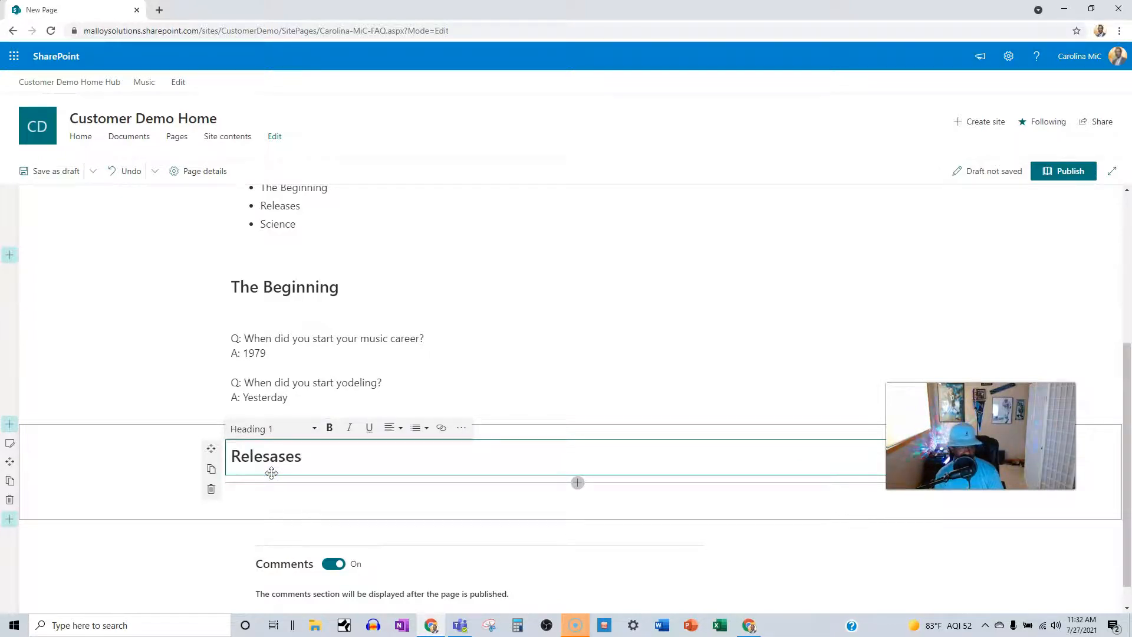
key("BackSpace")
key("BackSpace")
key("BackSpace")
key("BackSpace")
key("BackSpace")
type("ases")
key("Return")
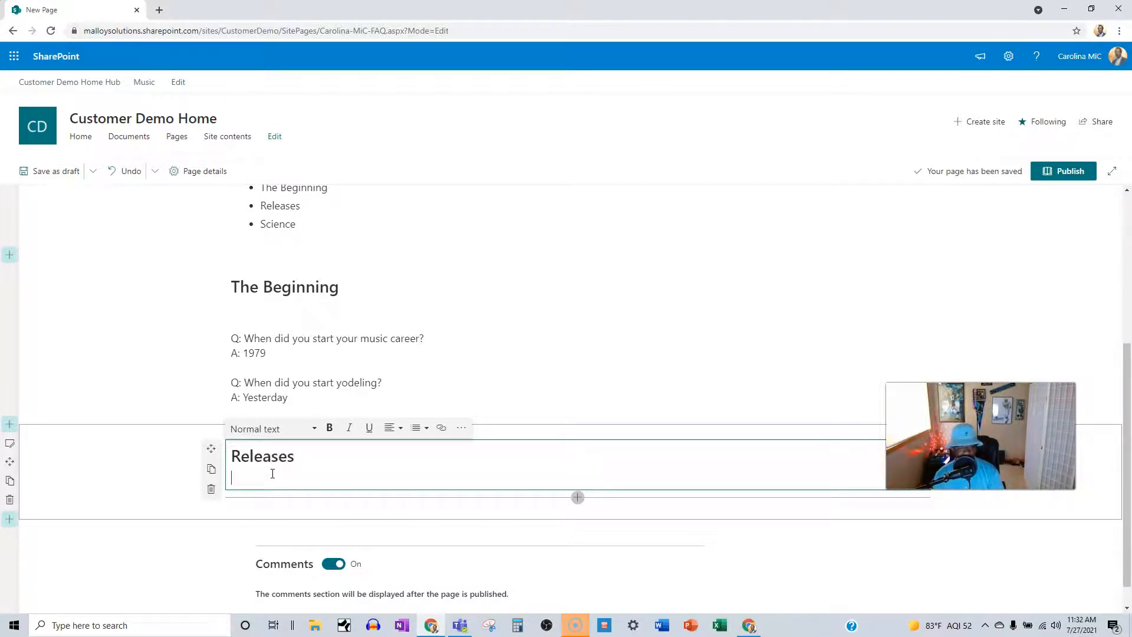
key("Return")
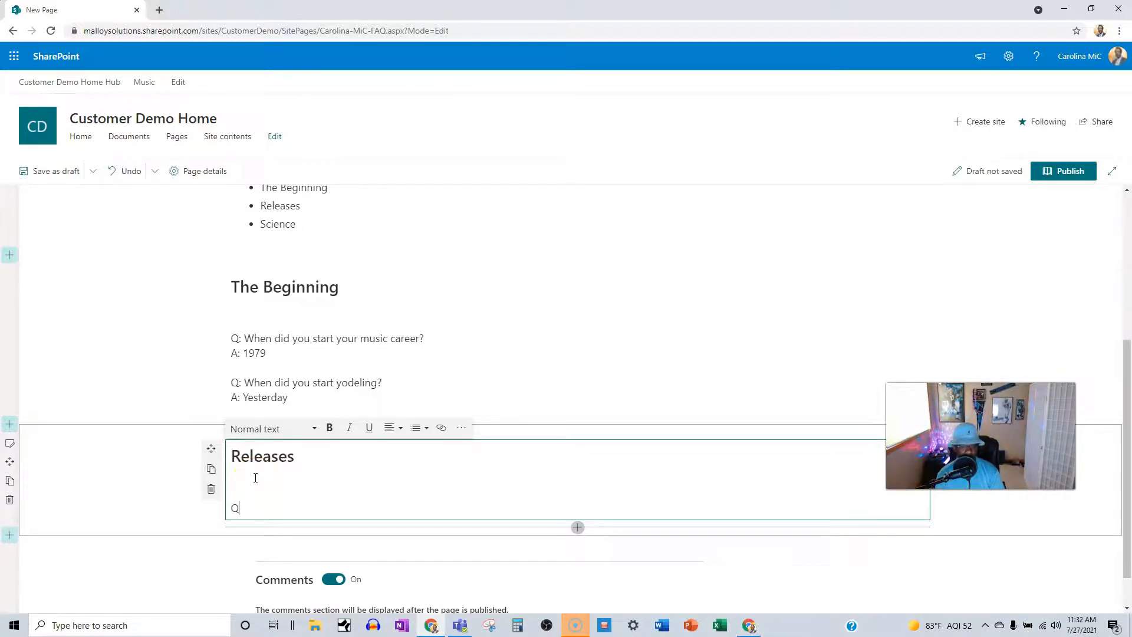
Step: Enter the question 'Q: When did you release "Good Credit"' below the "Releases" heading
type("Q: When yo")
key("BackSpace")
key("BackSpace")
type("wa")
key("BackSpace")
key("BackSpace")
type("did you release")
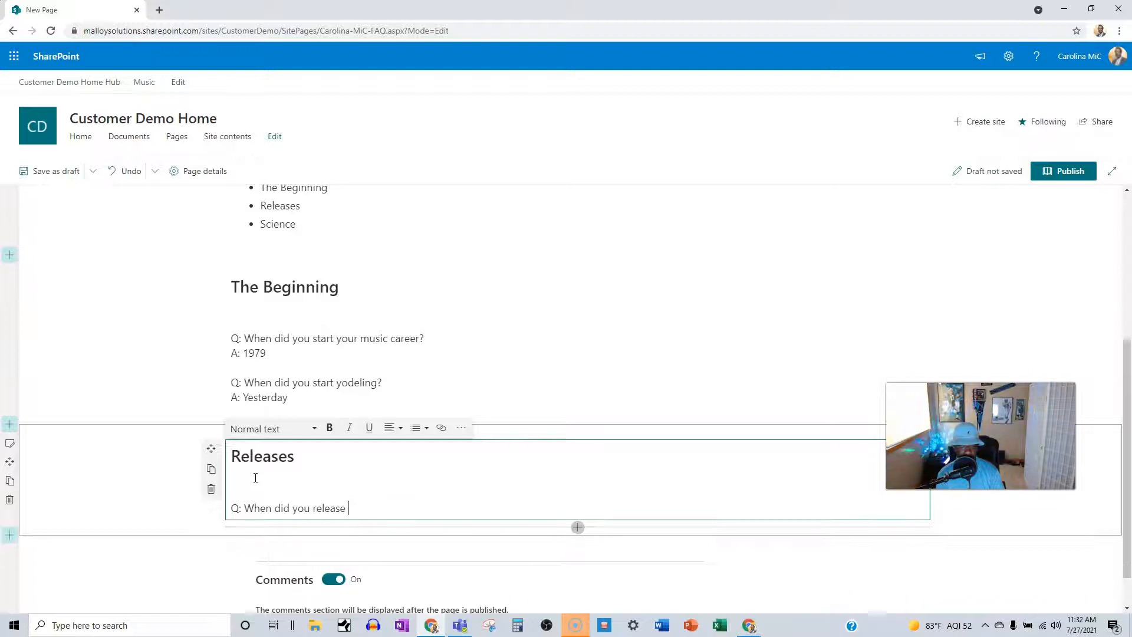
type("\"Good Creditg")
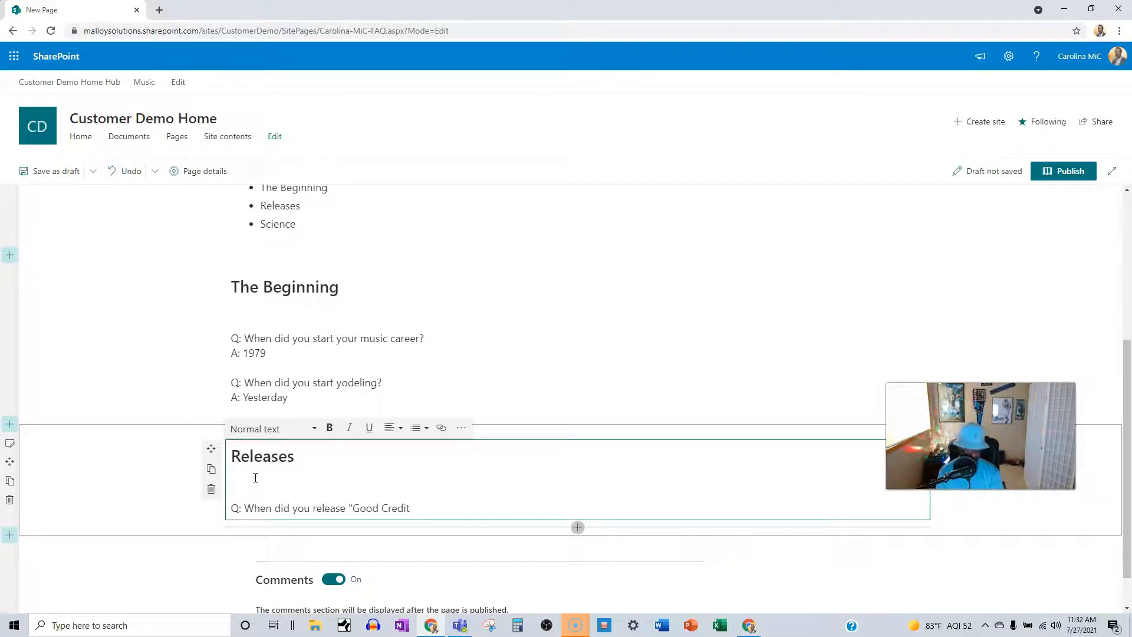
Step: Add the answer "A: 2017" directly under the "Good Credit" question, without paragraph spacing
key("Return")
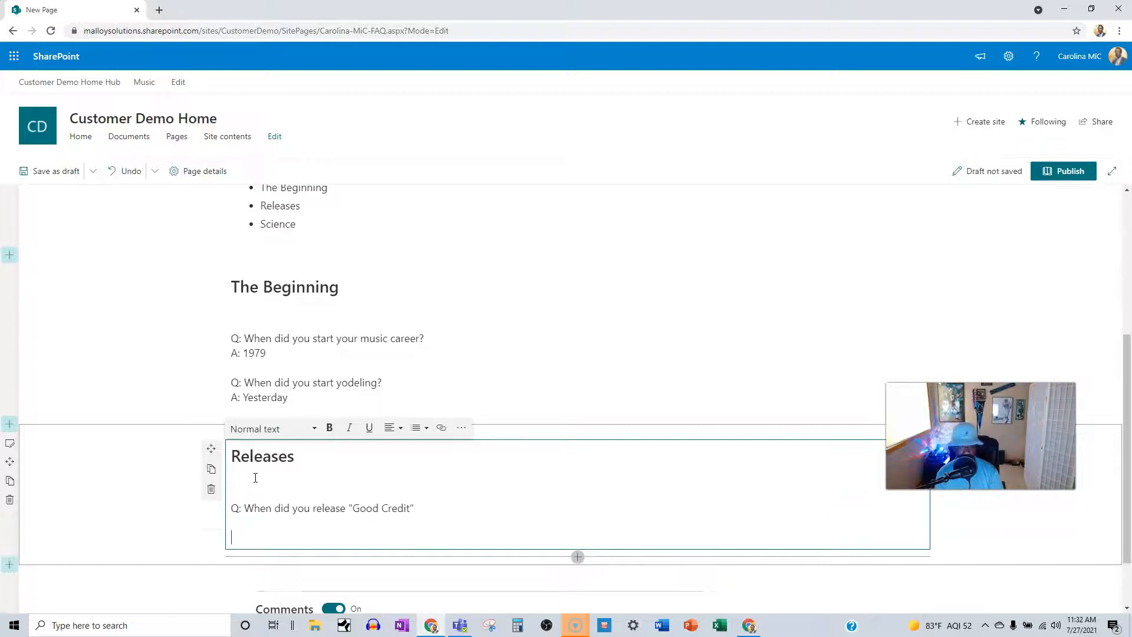
key("BackSpace")
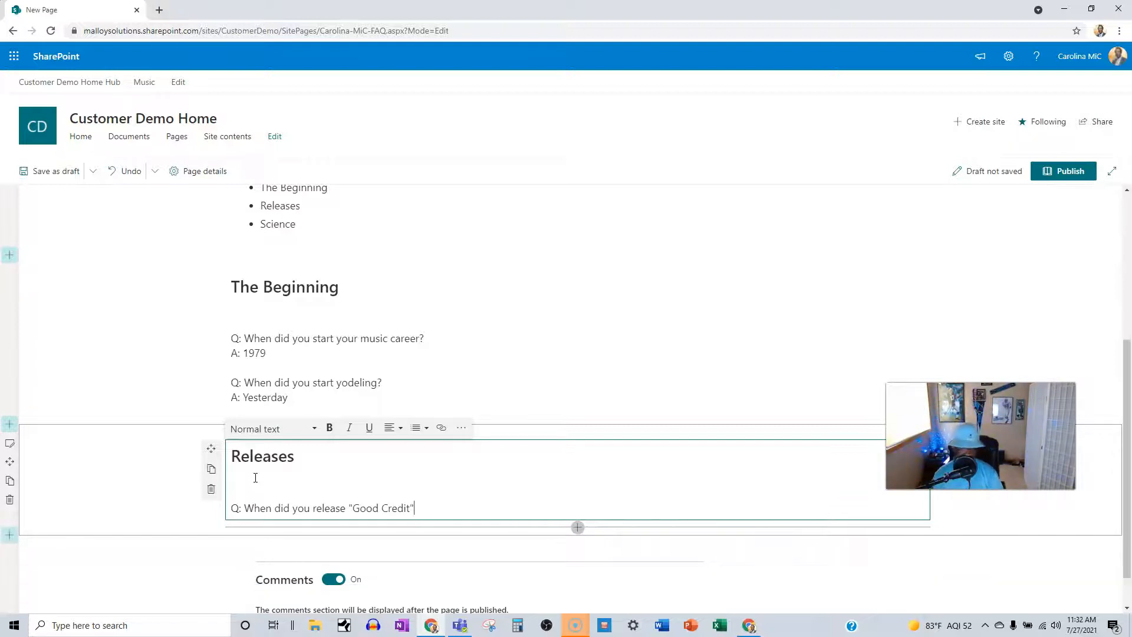
key("Return")
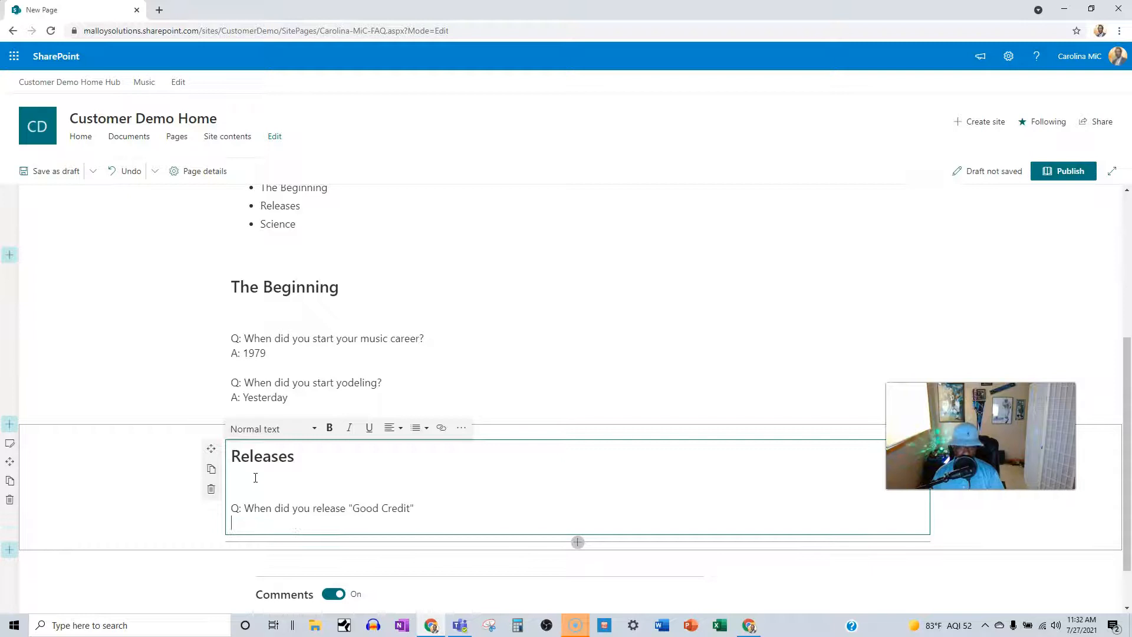
type("A: 2017")
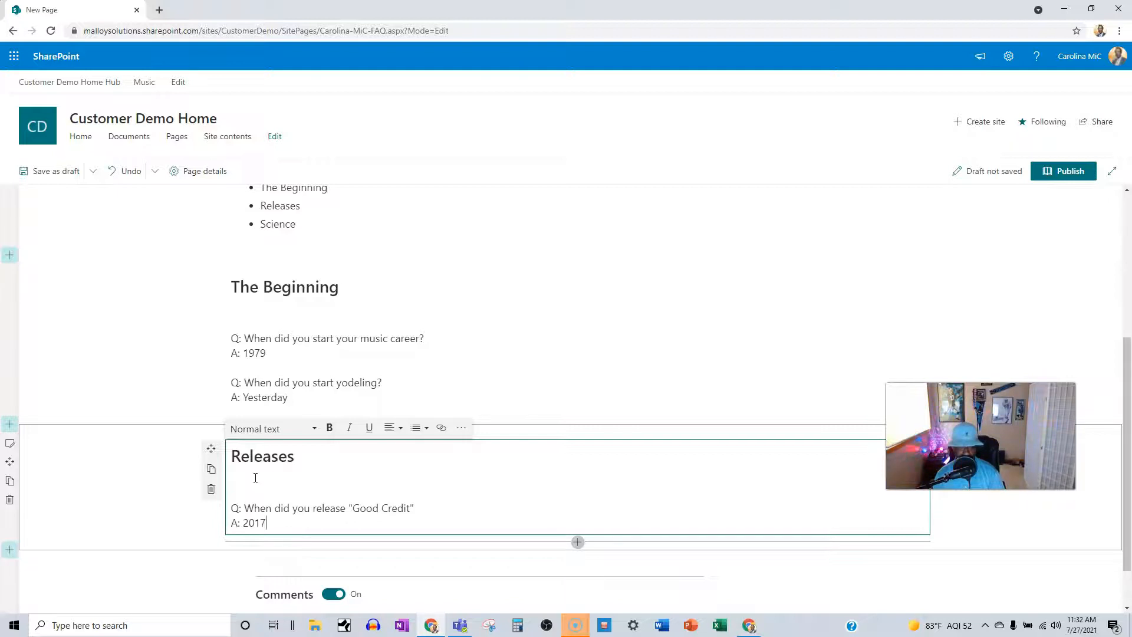
Step: Add the question 'Q: When did you release, "The Call"?' as a new paragraph, with "A: Not yet released" directly under it
key("Return")
key("Return")
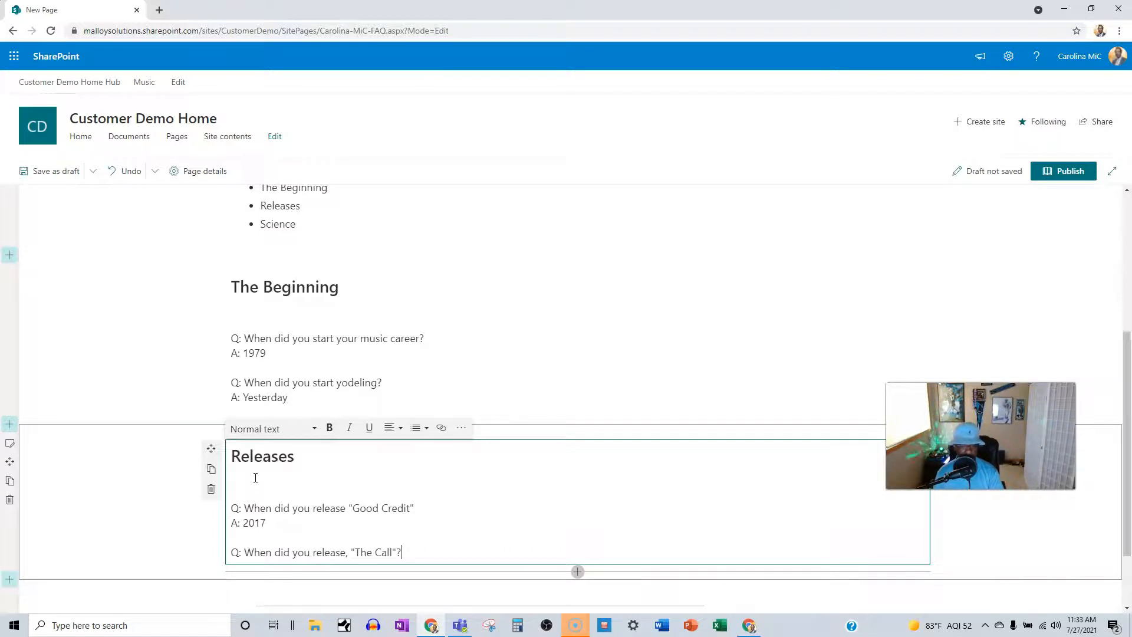
key("Return")
key("BackSpace")
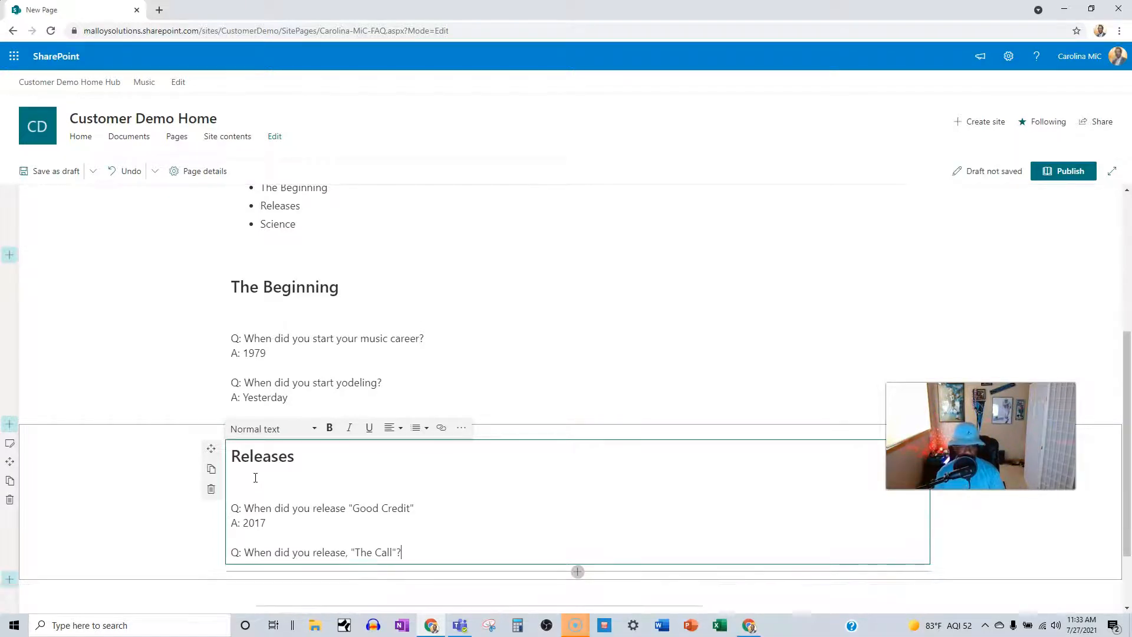
key("Return")
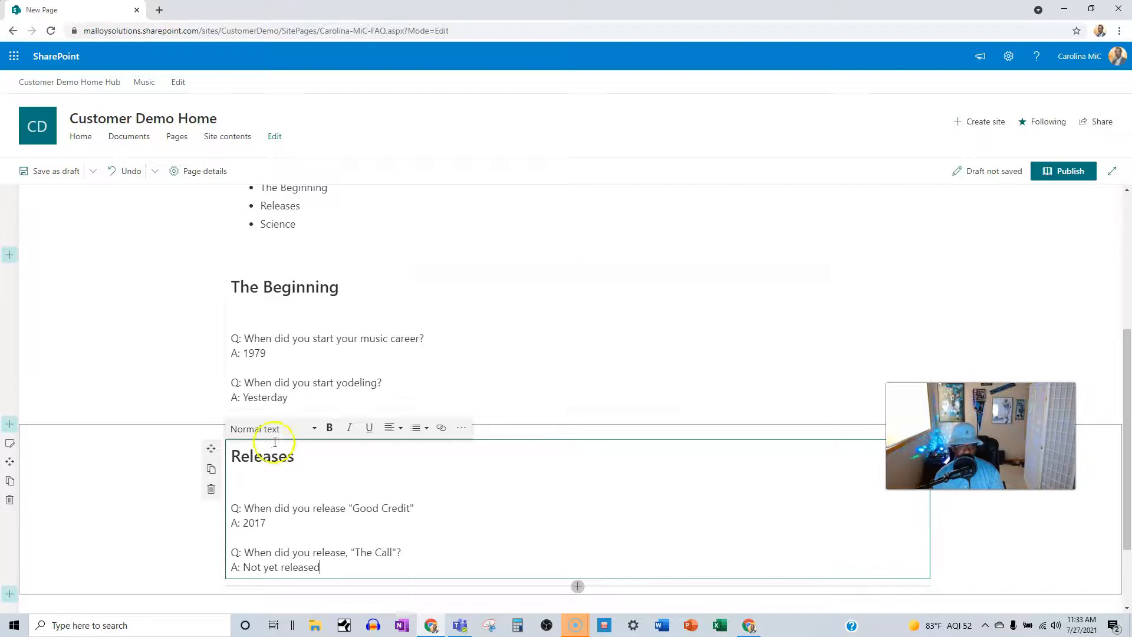
left_click(170, 529)
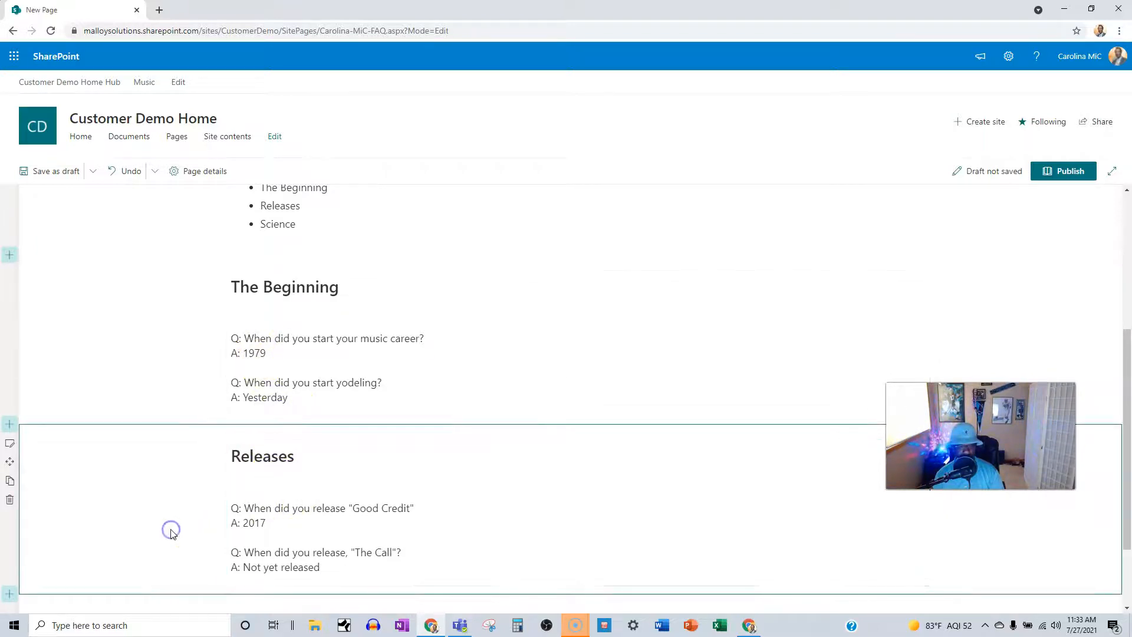
Step: Save the page as a draft and copy the anchor link address of the "The Beginning" heading
left_click(54, 173)
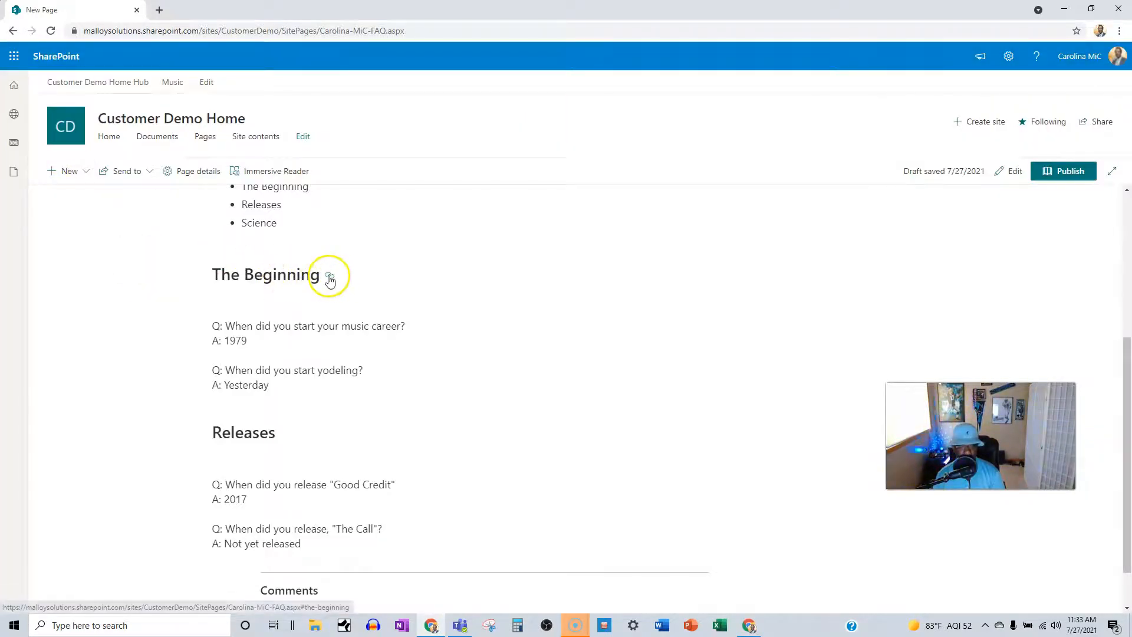
right_click(329, 280)
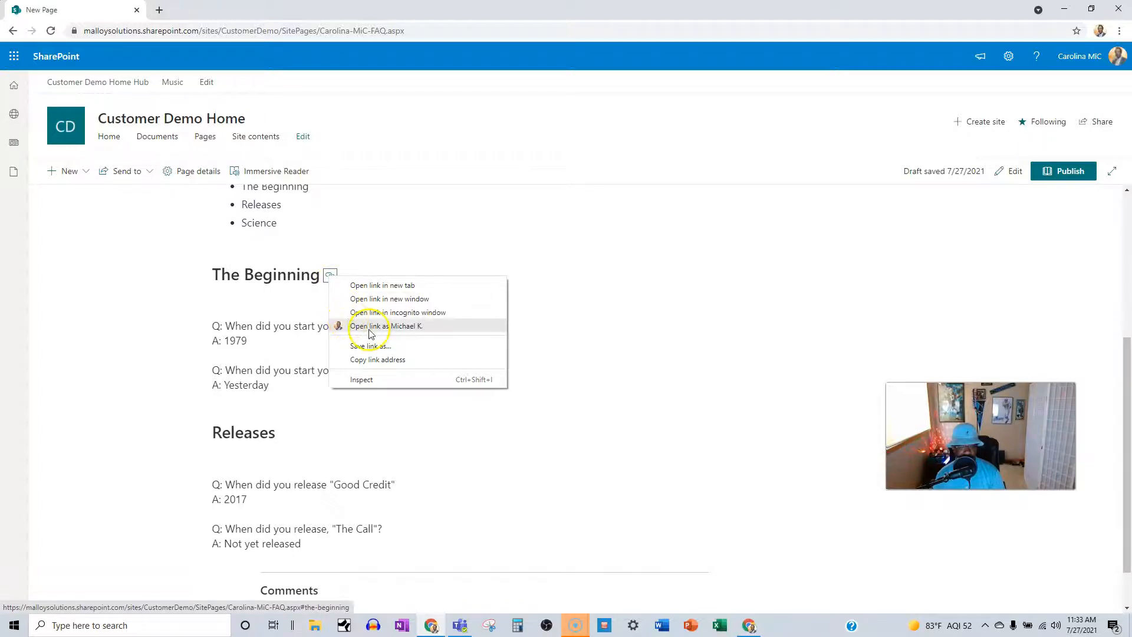
left_click(376, 361)
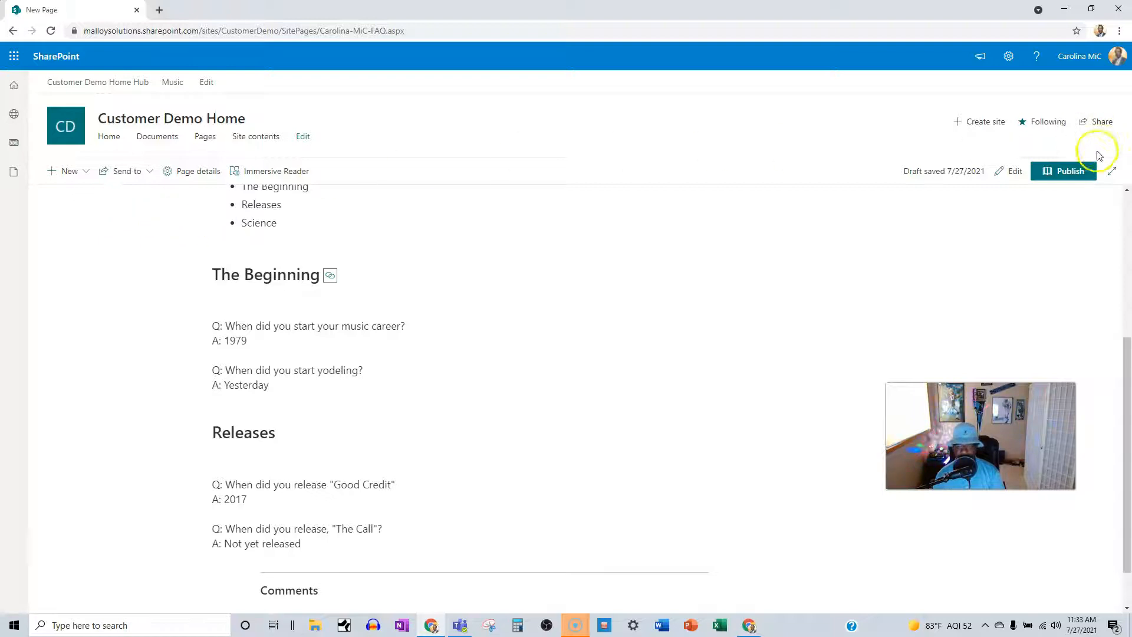
Step: Reopen the page for editing and link "The Beginning" in the table of contents to the copied anchor address ending in #the-beginning
left_click(1010, 171)
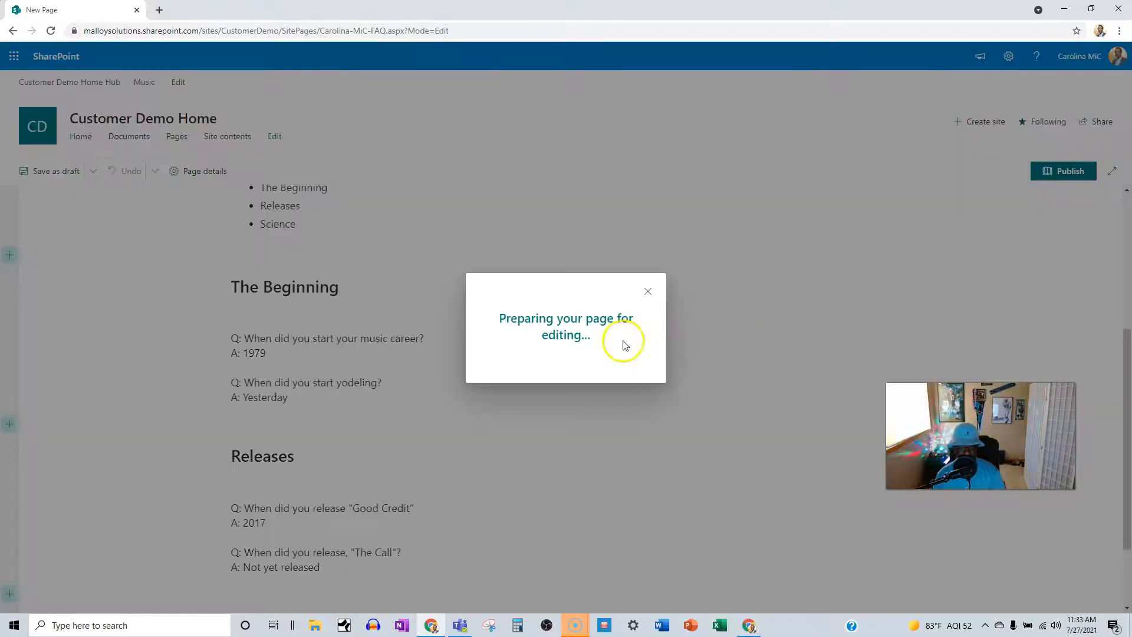
scroll(354, 442, "down", 2)
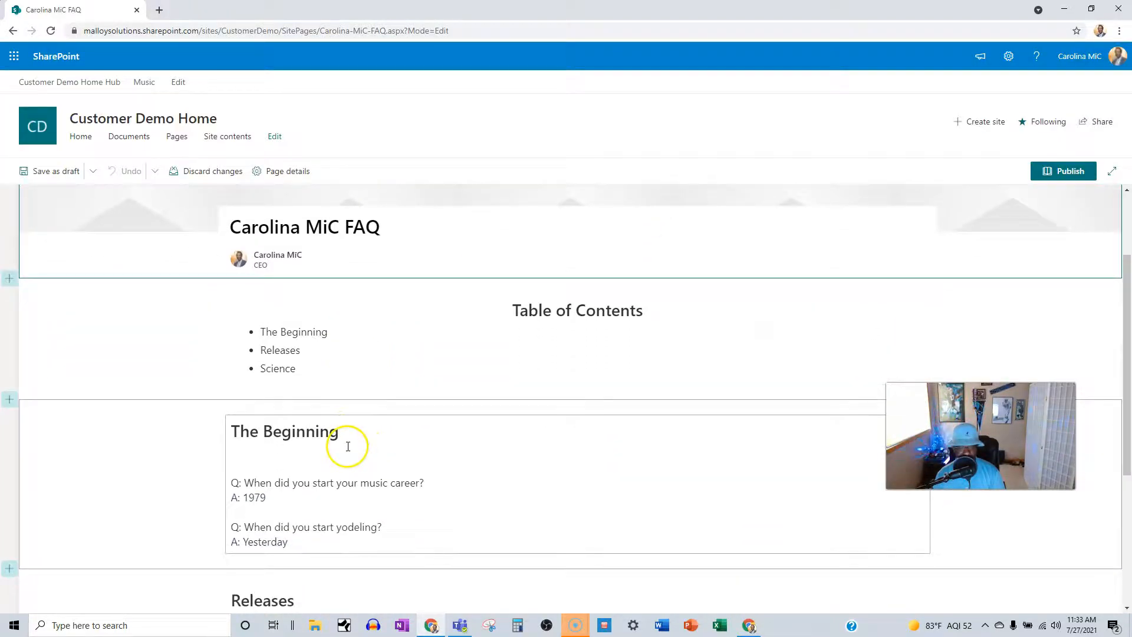
left_click(307, 433)
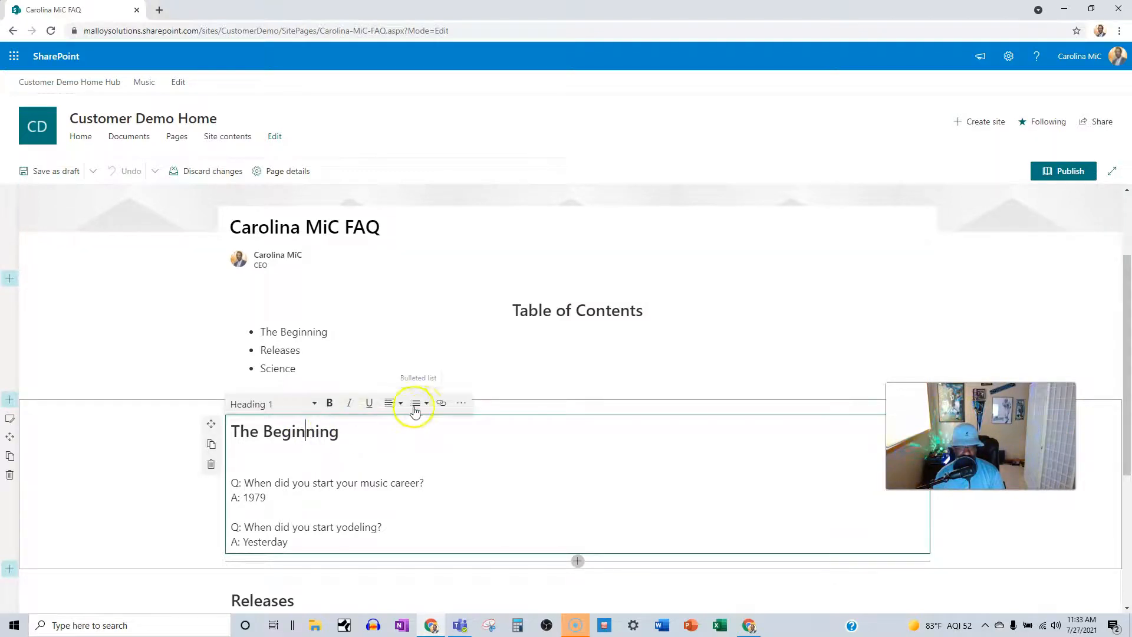
left_click(284, 331)
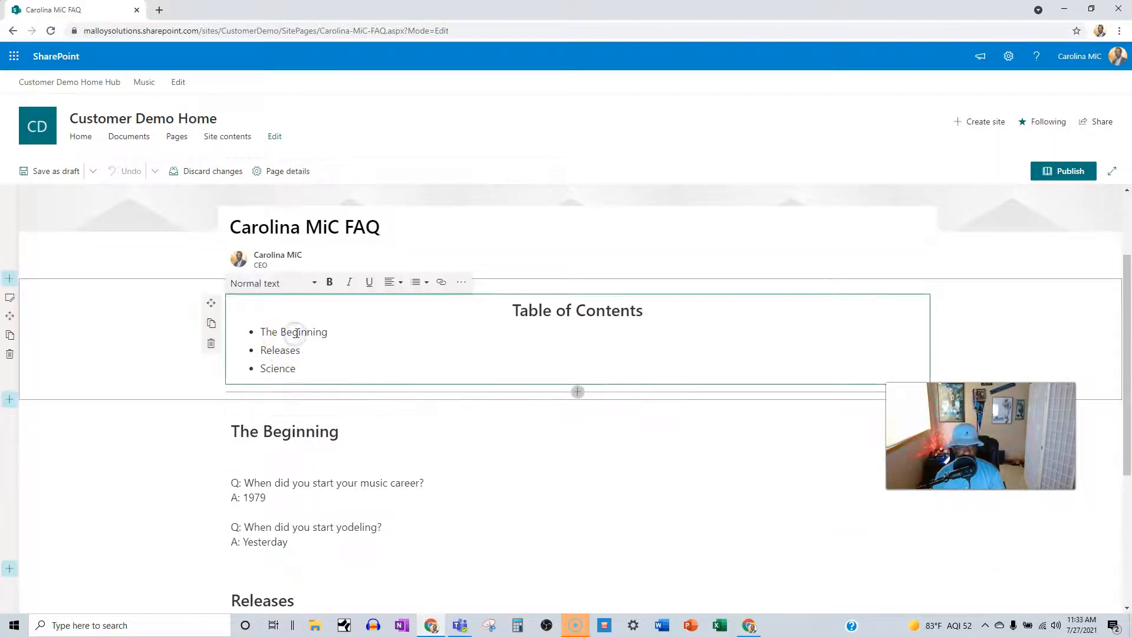
double_click(283, 332)
left_click(265, 331)
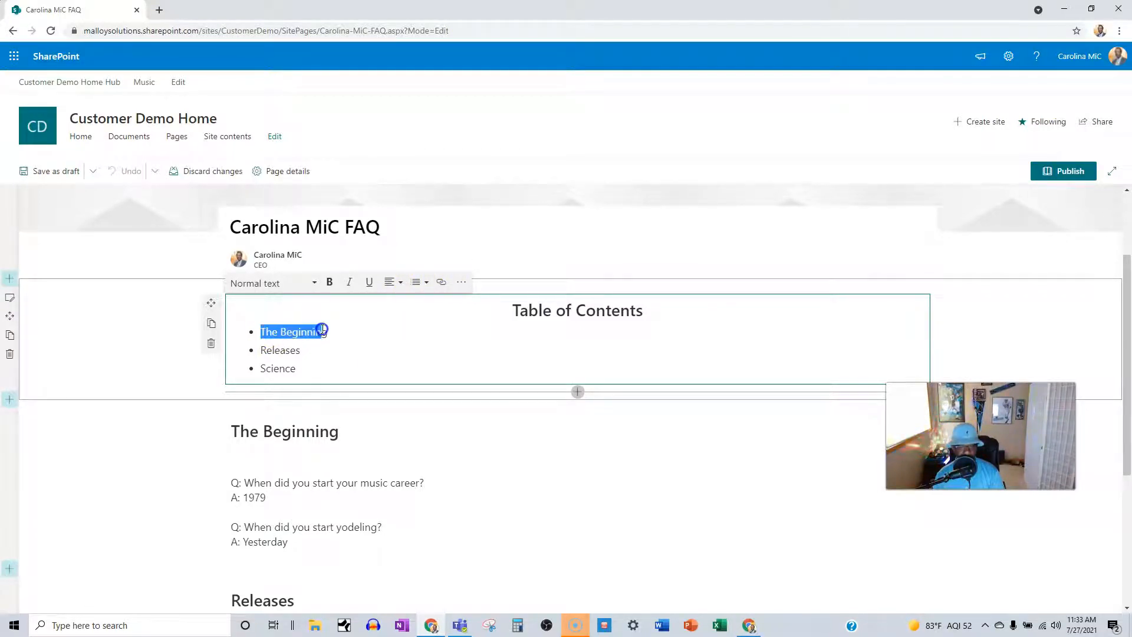
left_click(441, 281)
left_click(446, 213)
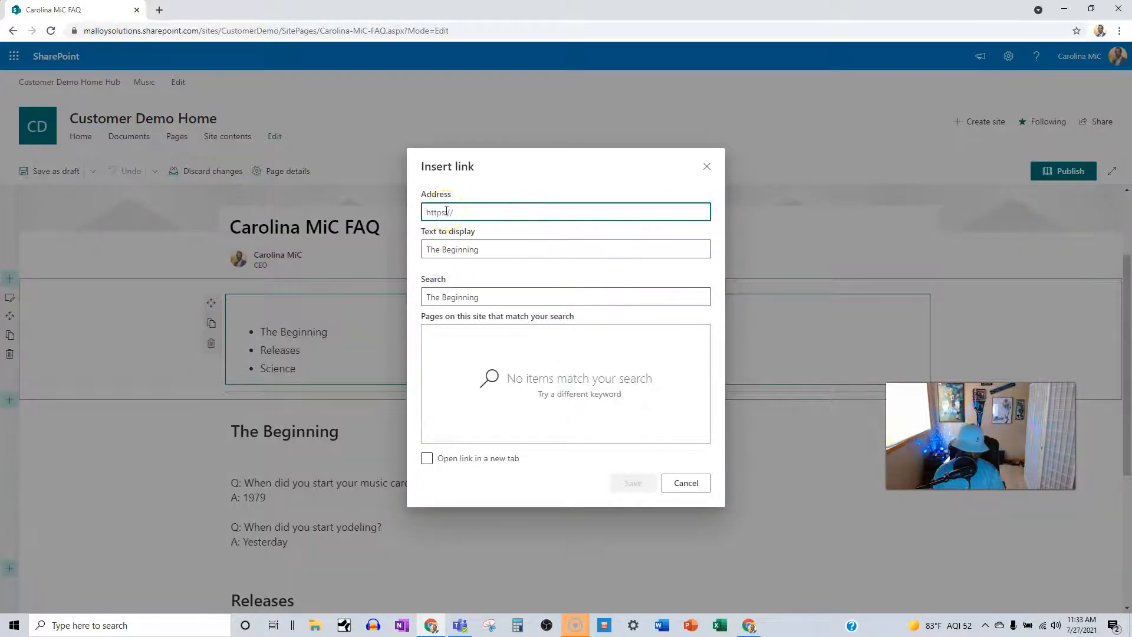
key("ctrl+v")
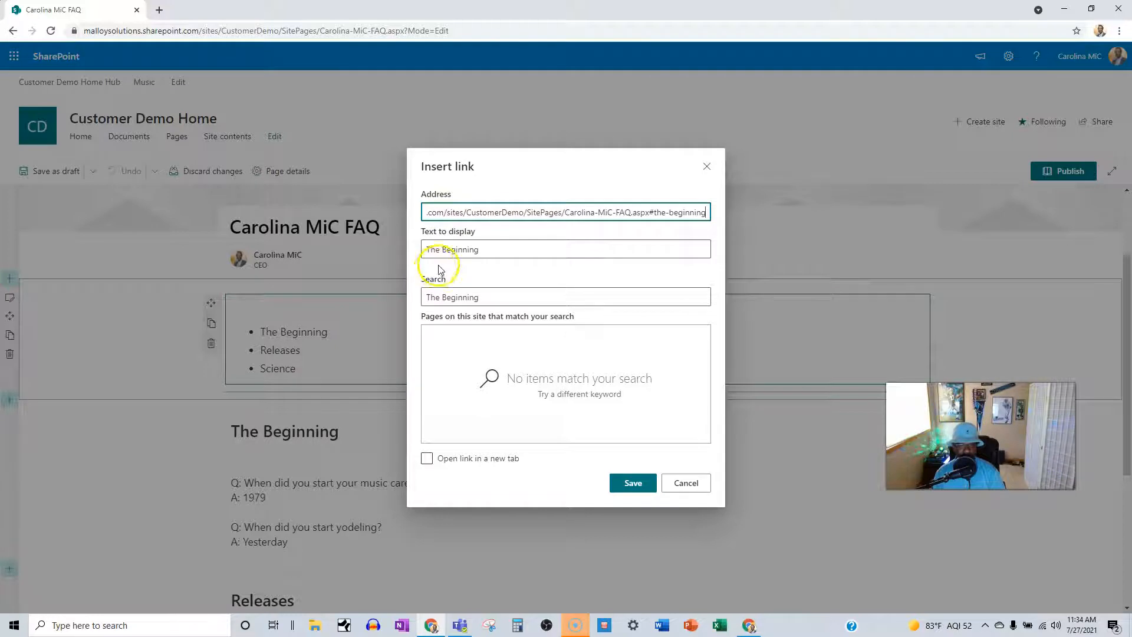
triple_click(450, 211)
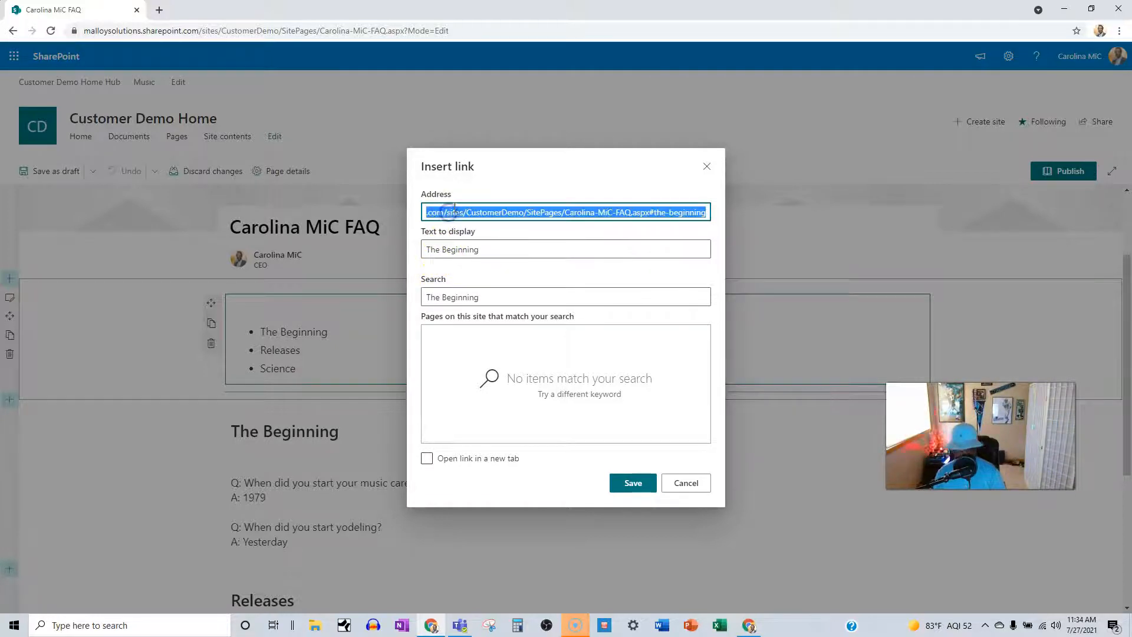
key("BackSpace")
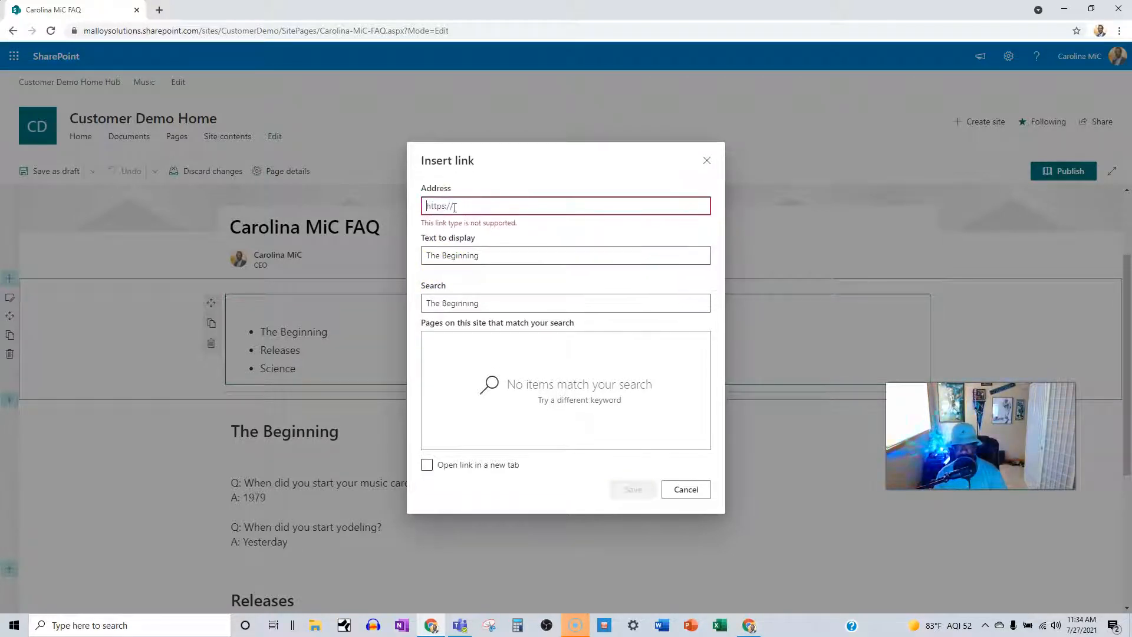
key("ctrl+v")
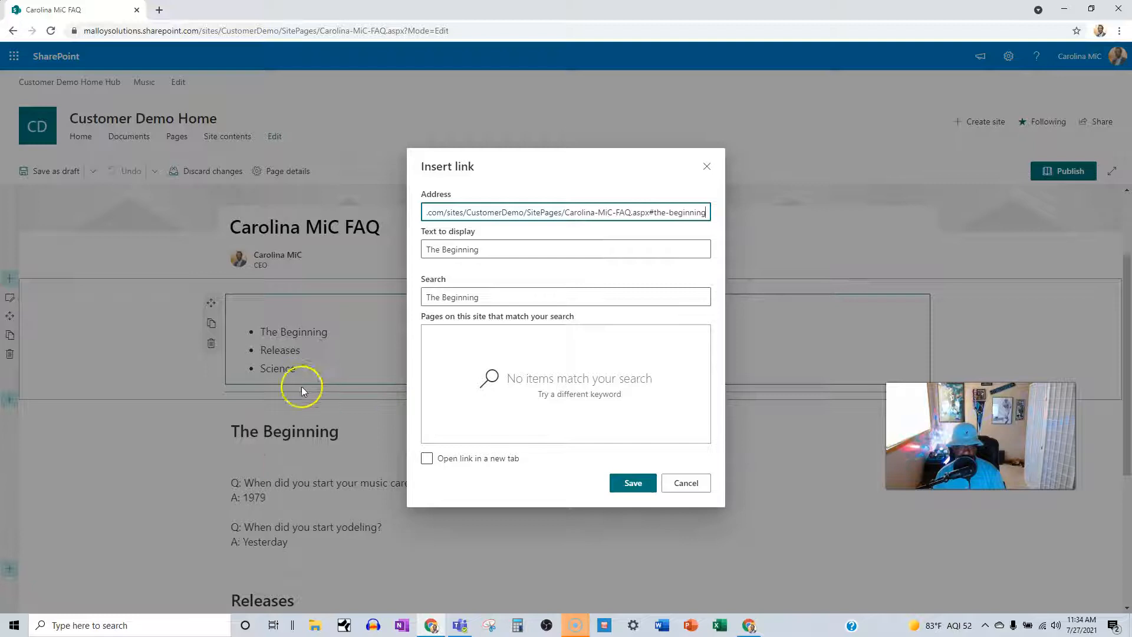
left_click(631, 487)
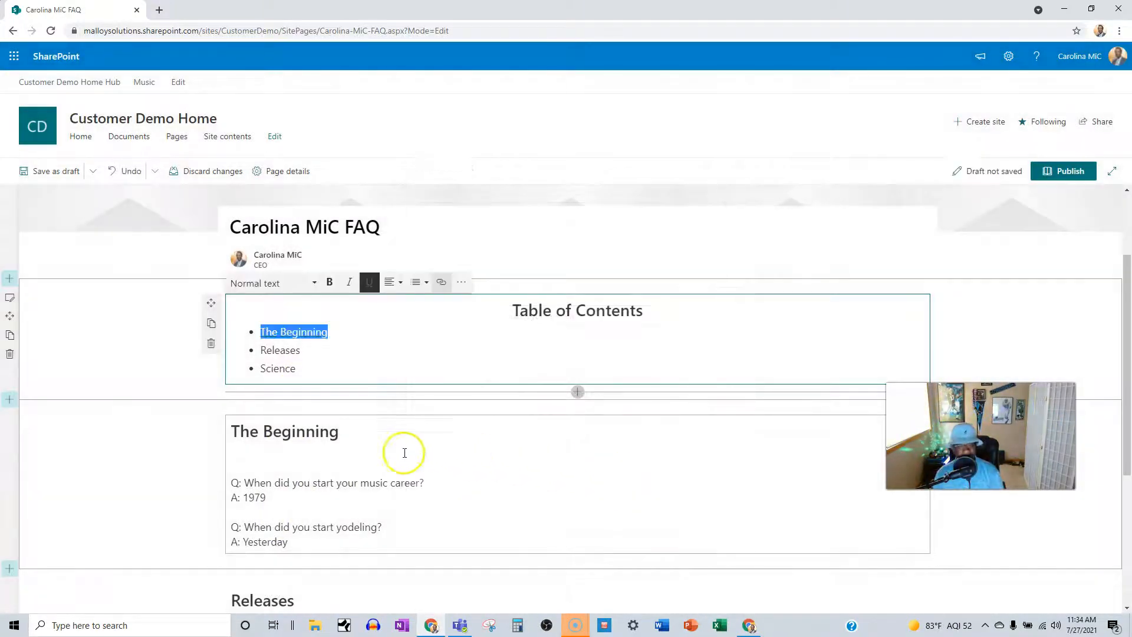
Step: Save the page as a draft and copy the anchor link address of the "Releases" heading
scroll(297, 453, "down", 2)
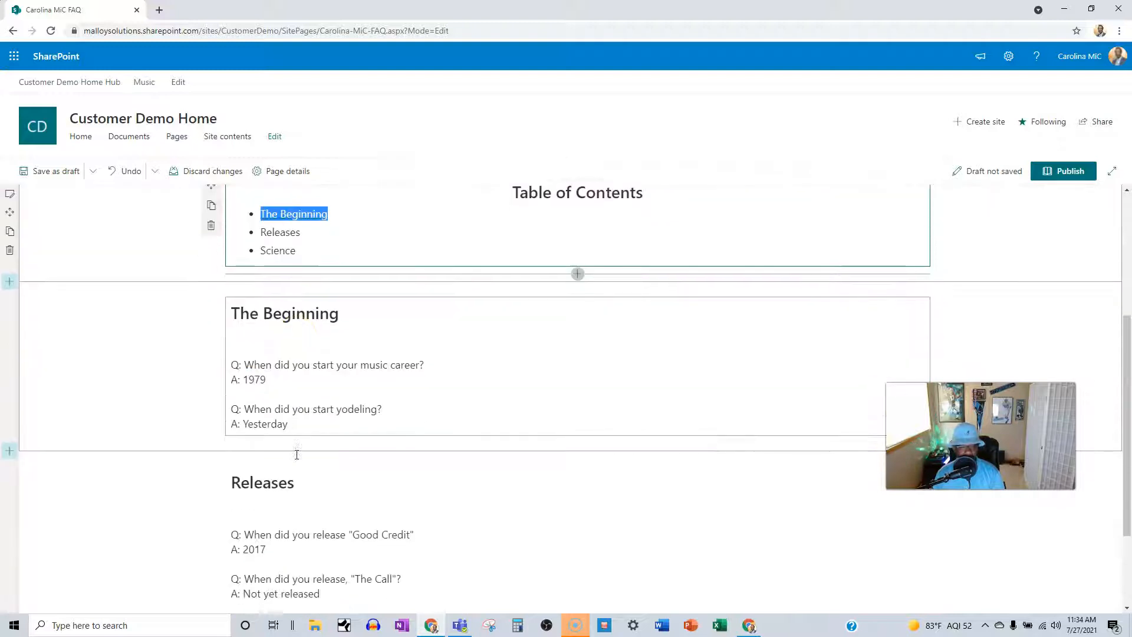
left_click(41, 172)
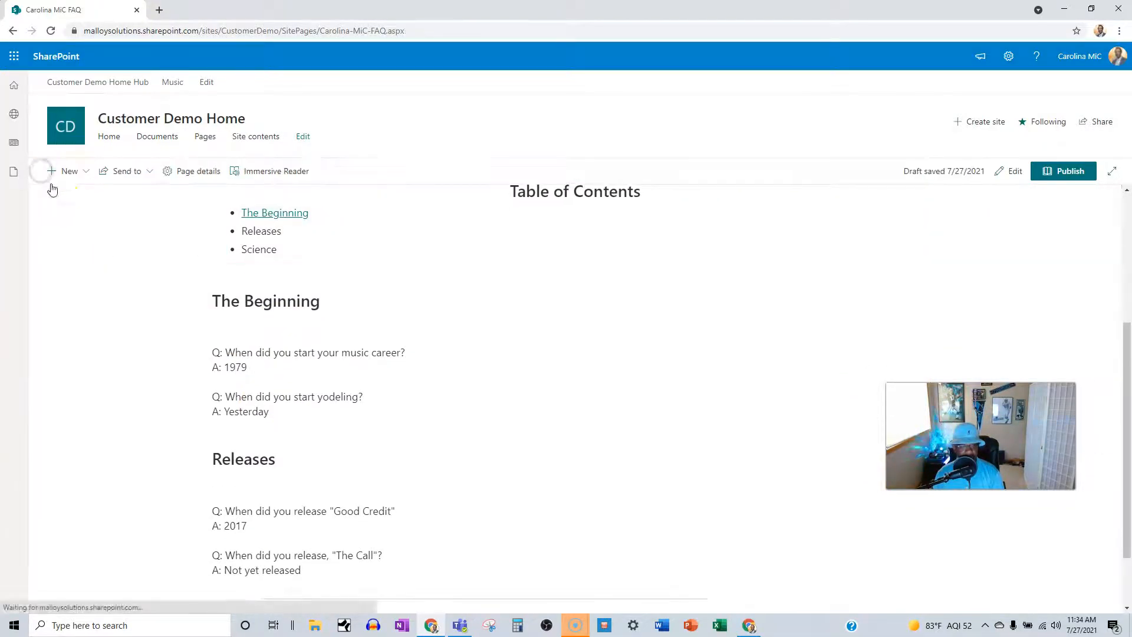
scroll(194, 378, "down", 1)
mouse_move(253, 399)
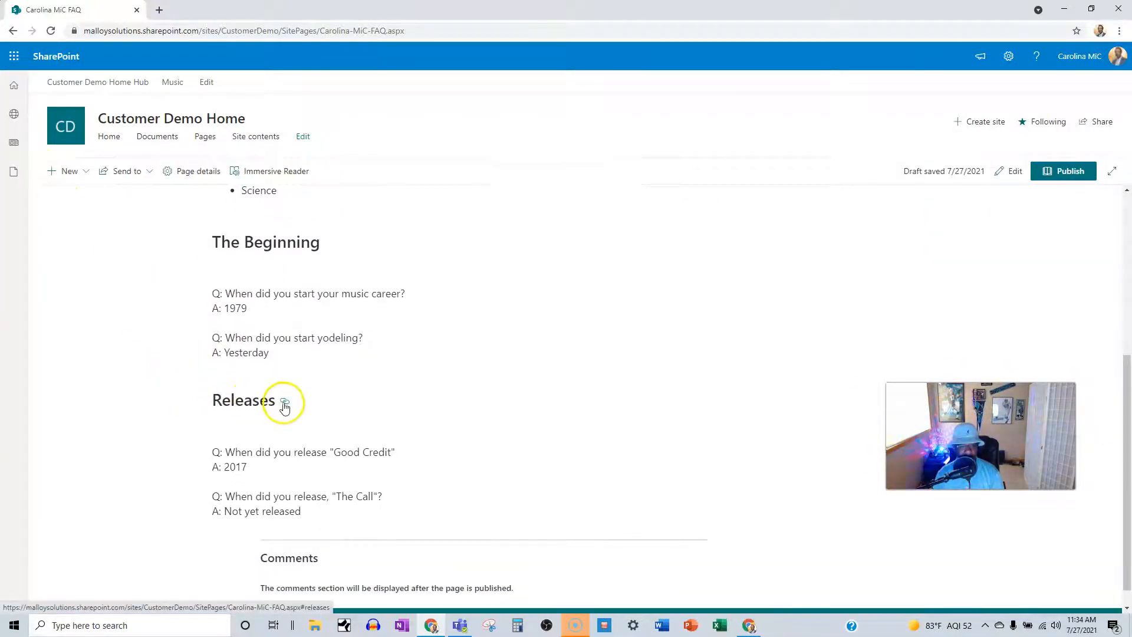
right_click(284, 405)
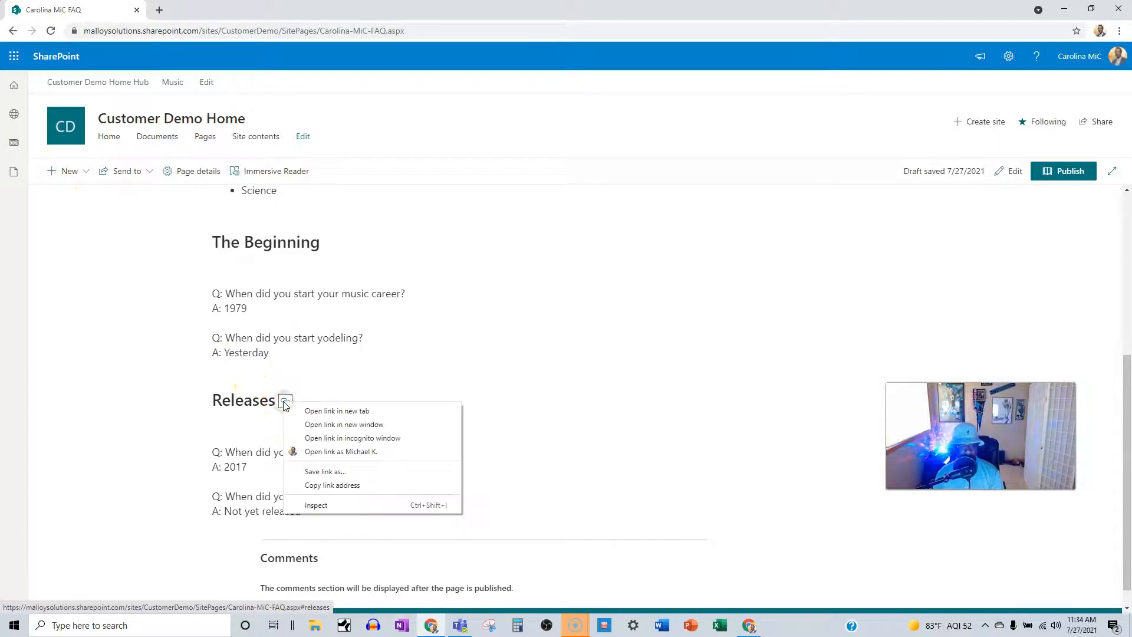
left_click(329, 482)
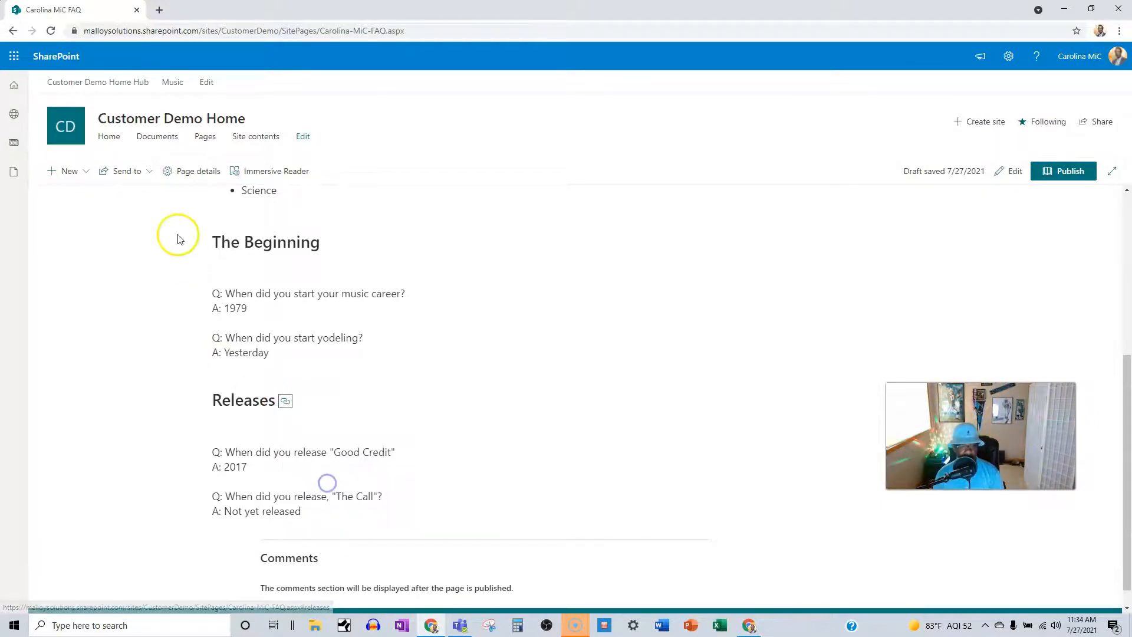
Step: Reopen the page for editing, link "Releases" in the table of contents to its copied anchor address, and publish the page
left_click(1009, 171)
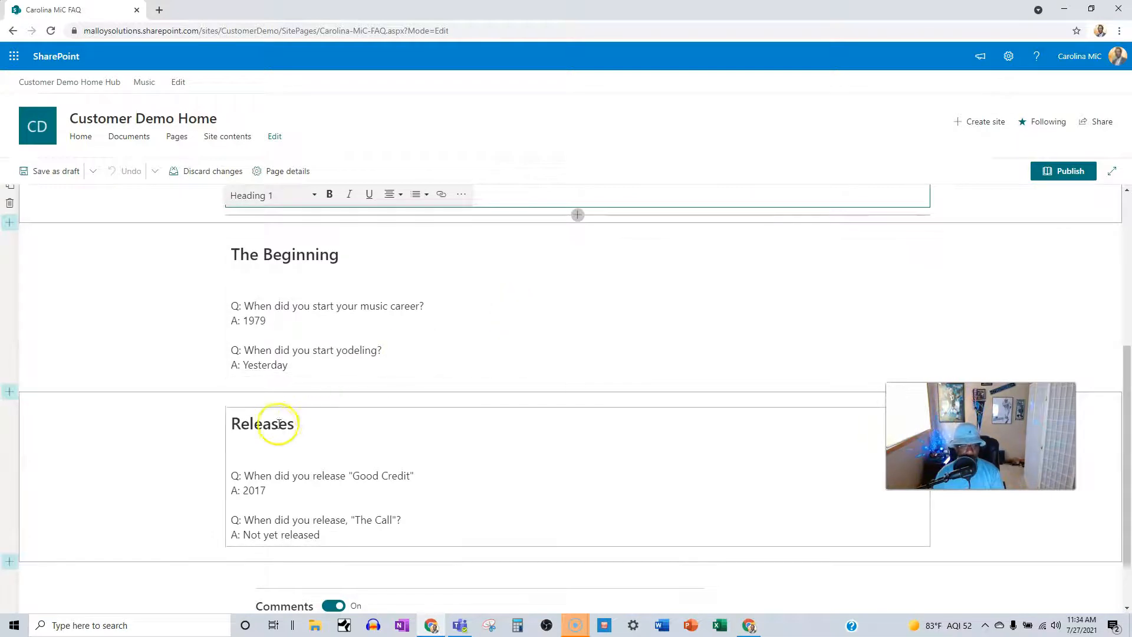
scroll(266, 326, "up", 3)
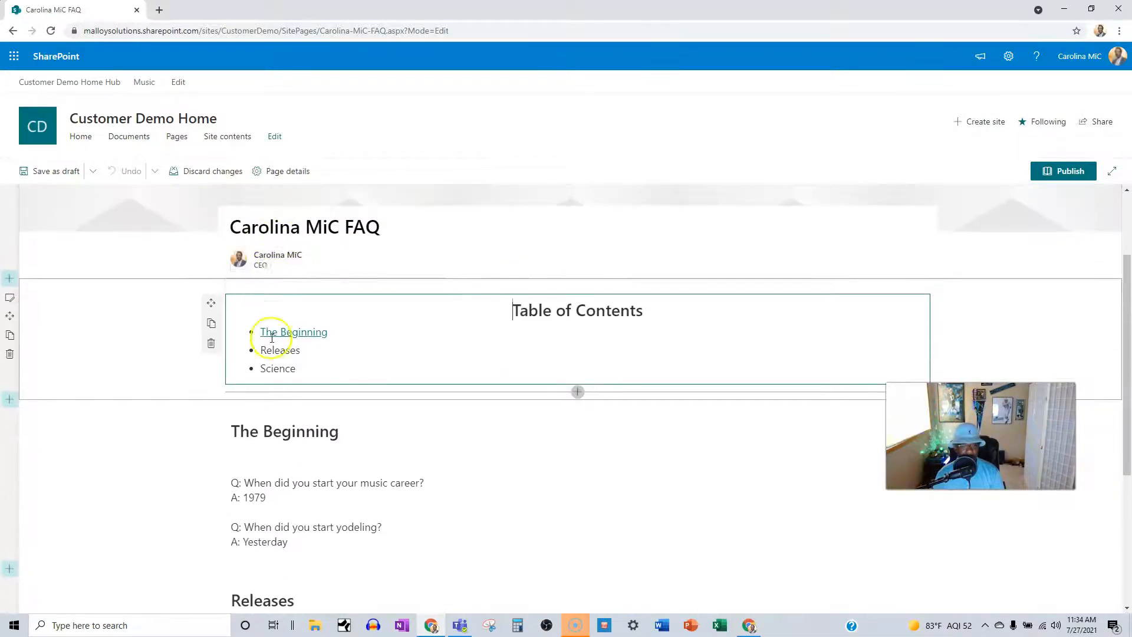
double_click(276, 352)
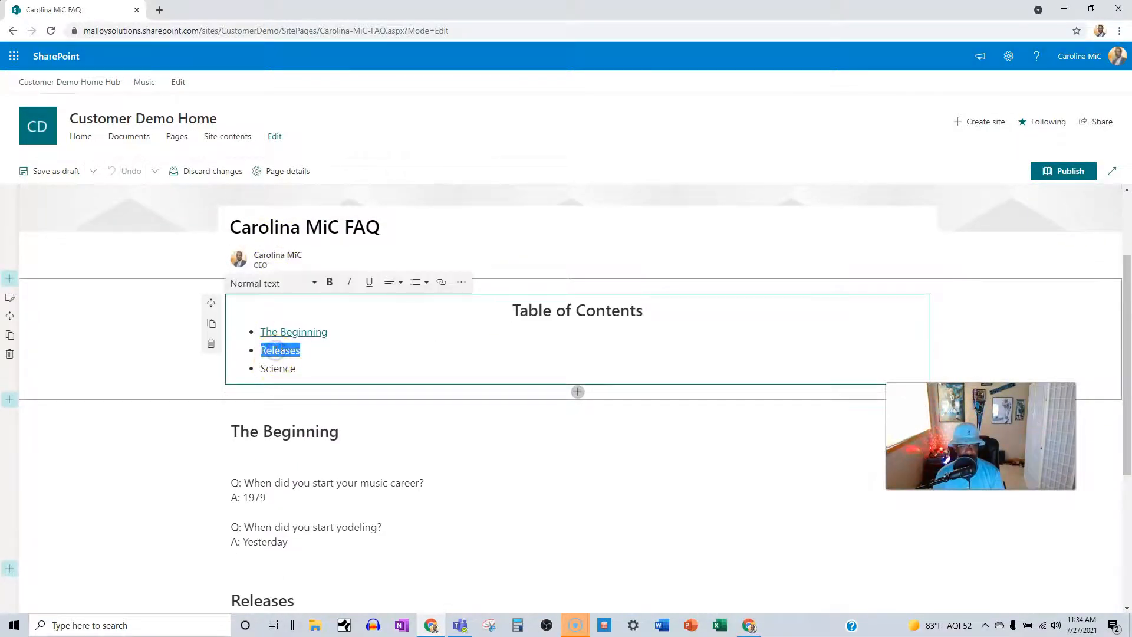
left_click(440, 285)
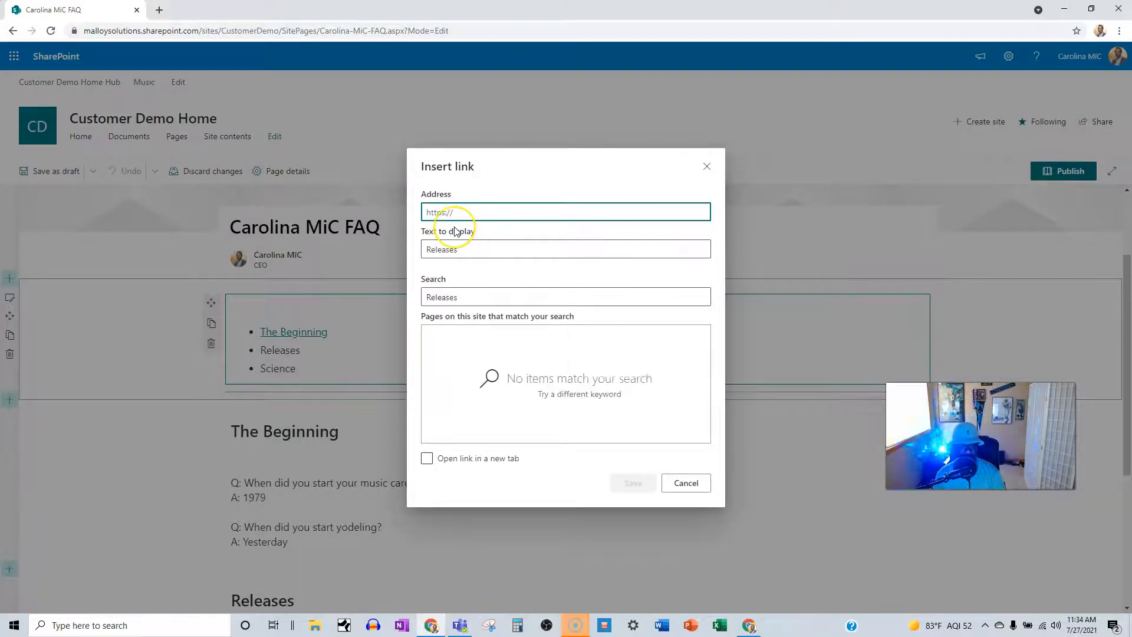
key("ctrl+v")
left_click(632, 481)
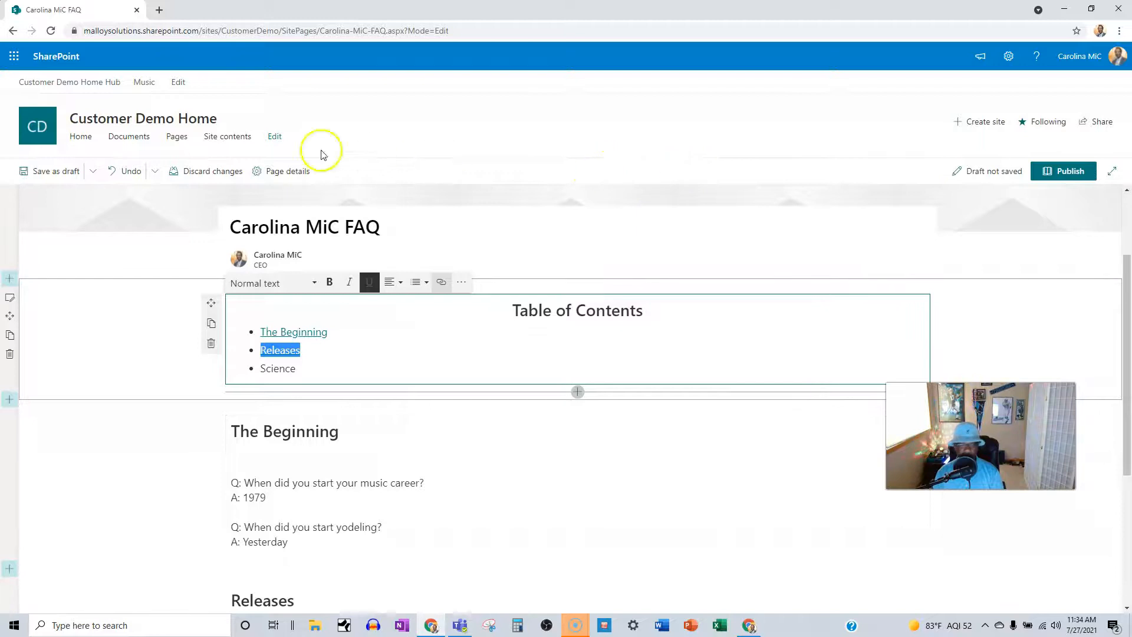
left_click(1054, 170)
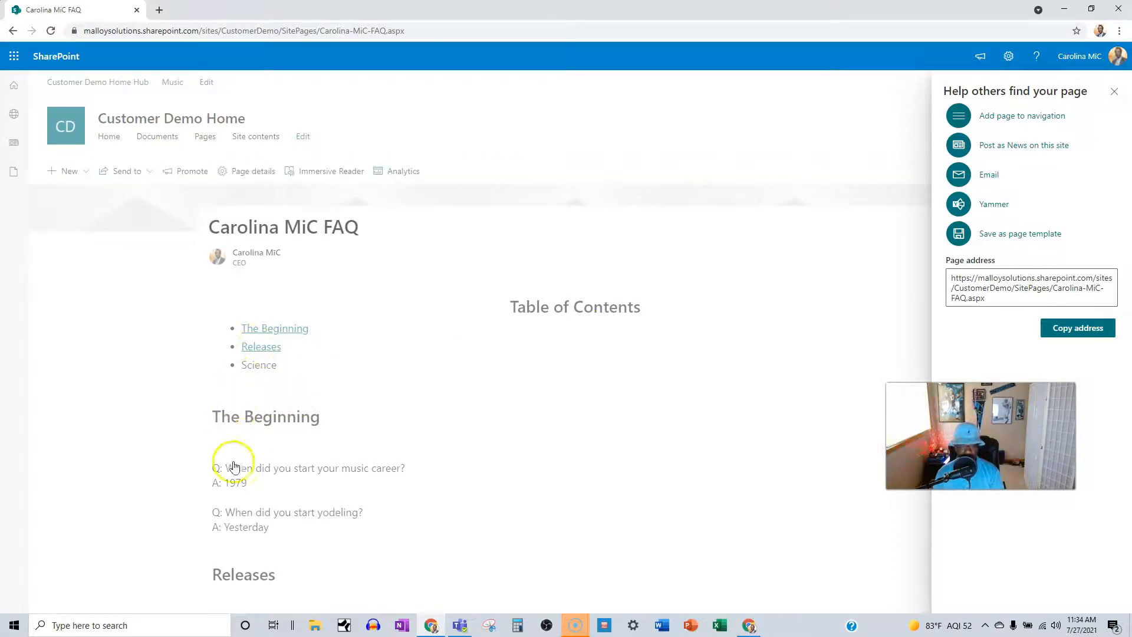
Step: Test the "The Beginning" and "Releases" links in the published page's table of contents against their target sections
left_click(257, 348)
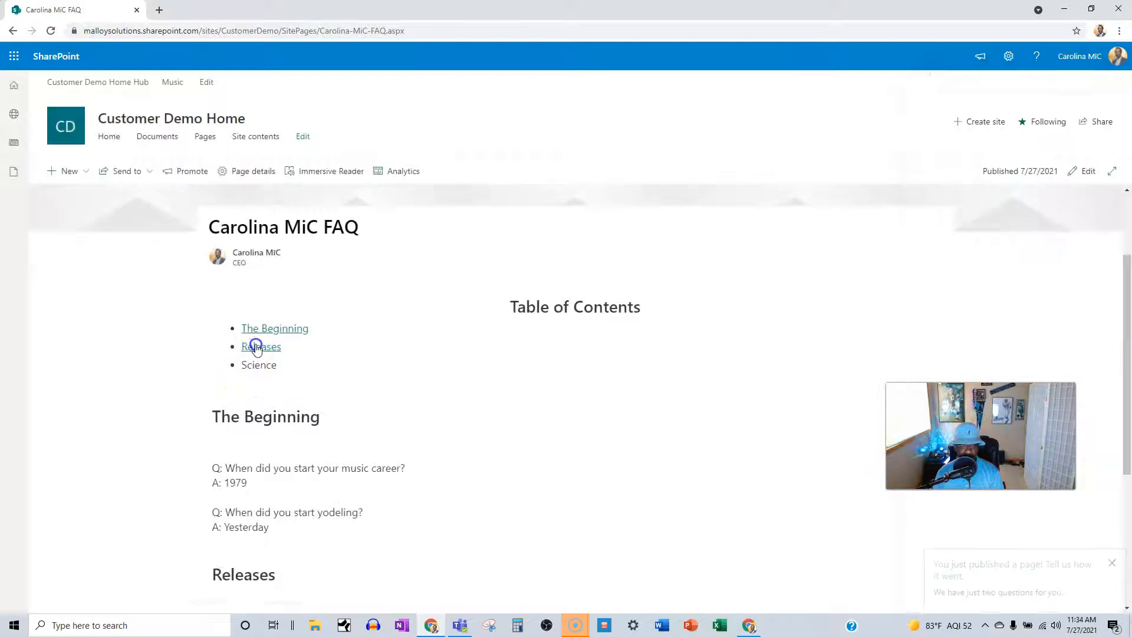
left_click(267, 328)
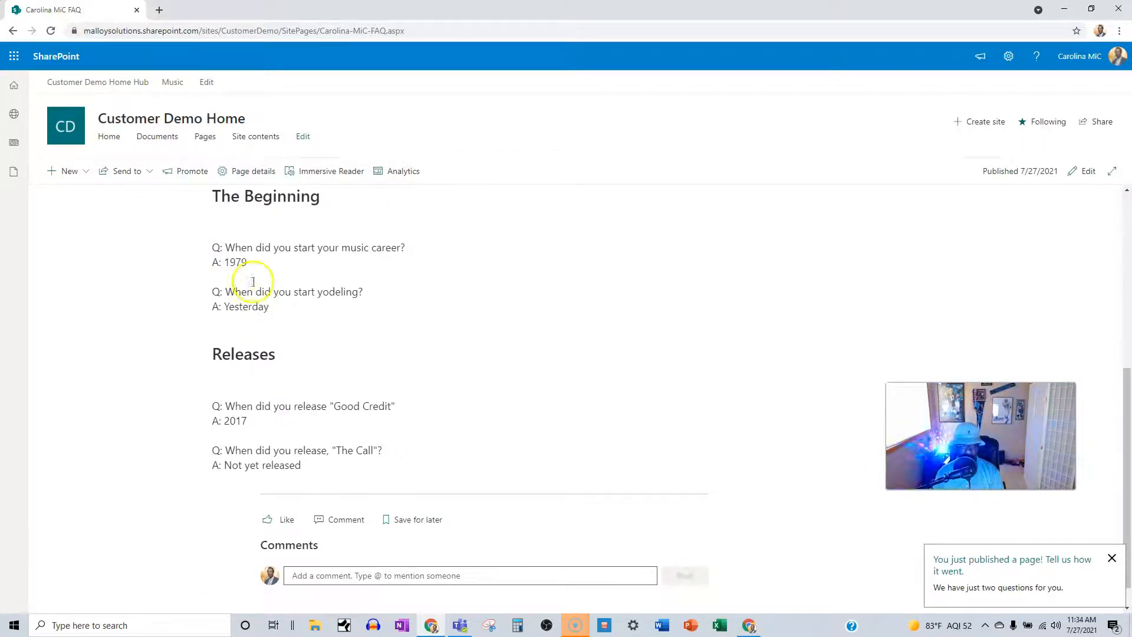
scroll(252, 281, "up", 4)
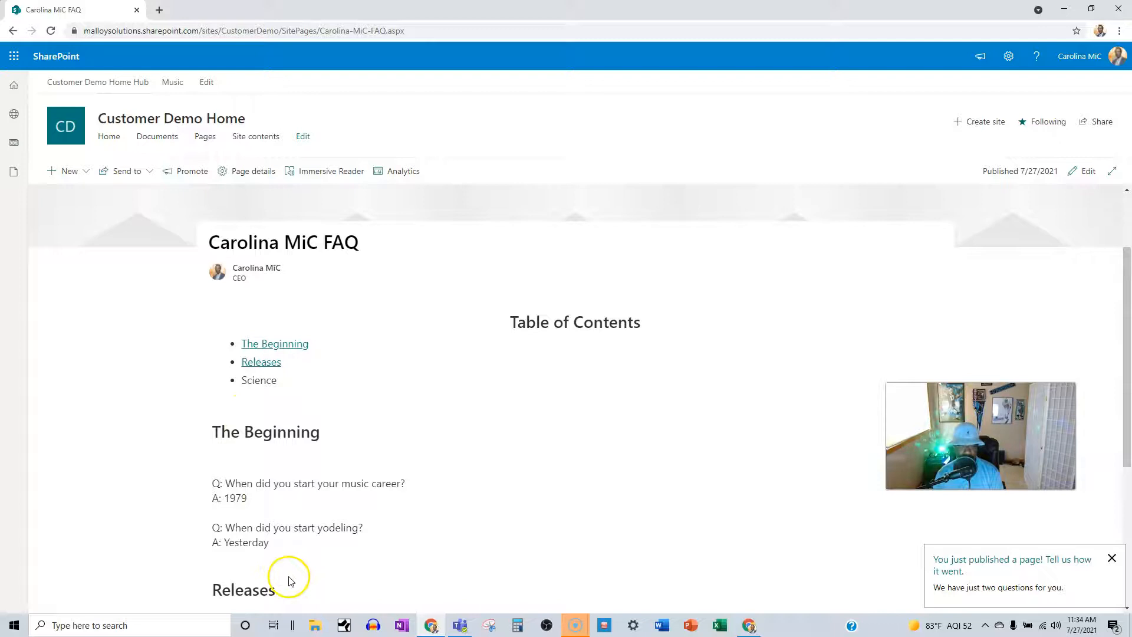
scroll(289, 575, "down", 2)
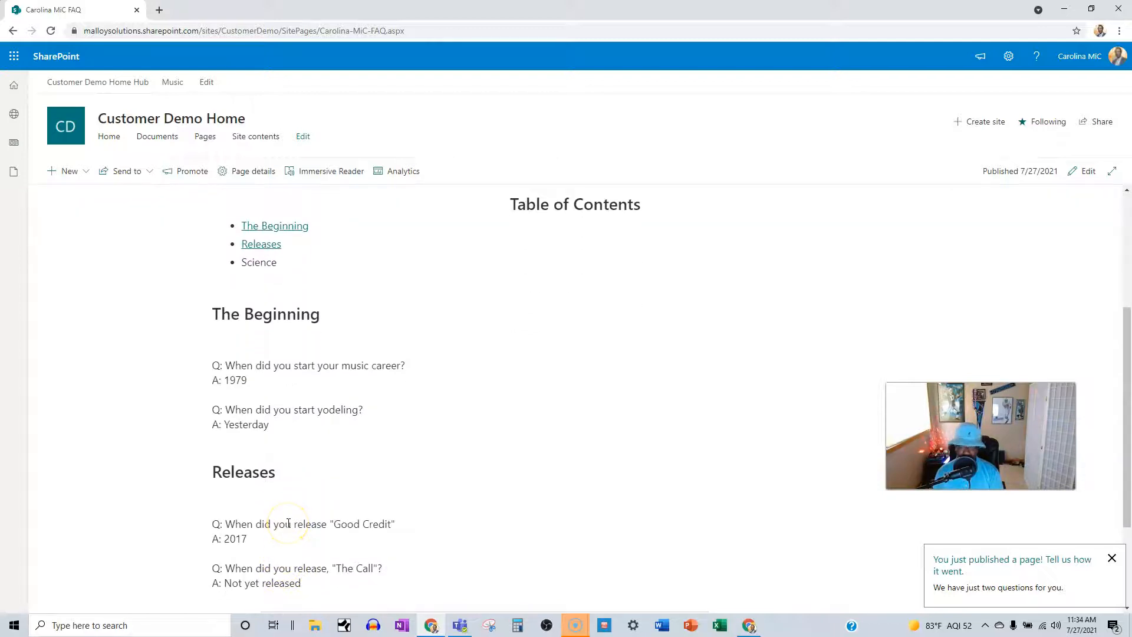
scroll(288, 523, "up", 2)
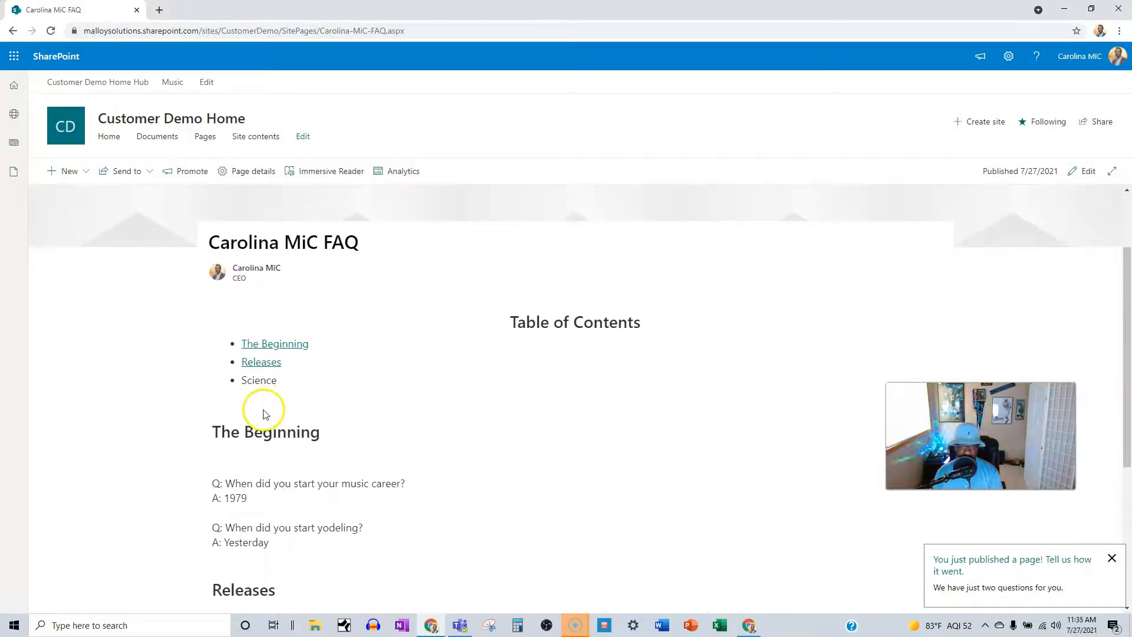
left_click(260, 347)
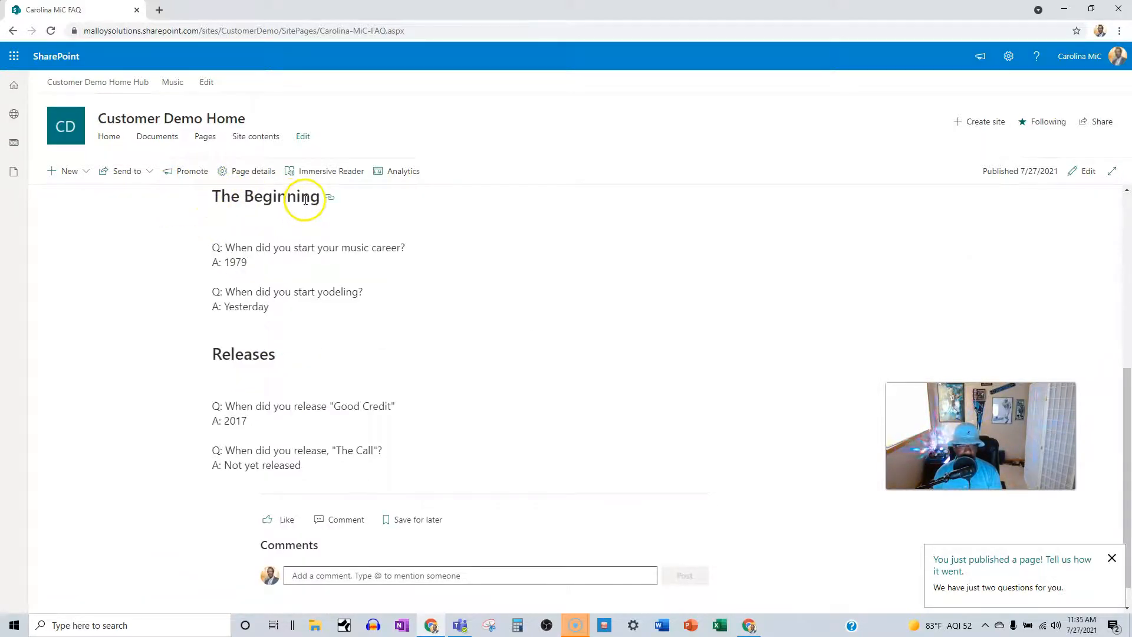
scroll(305, 199, "up", 2)
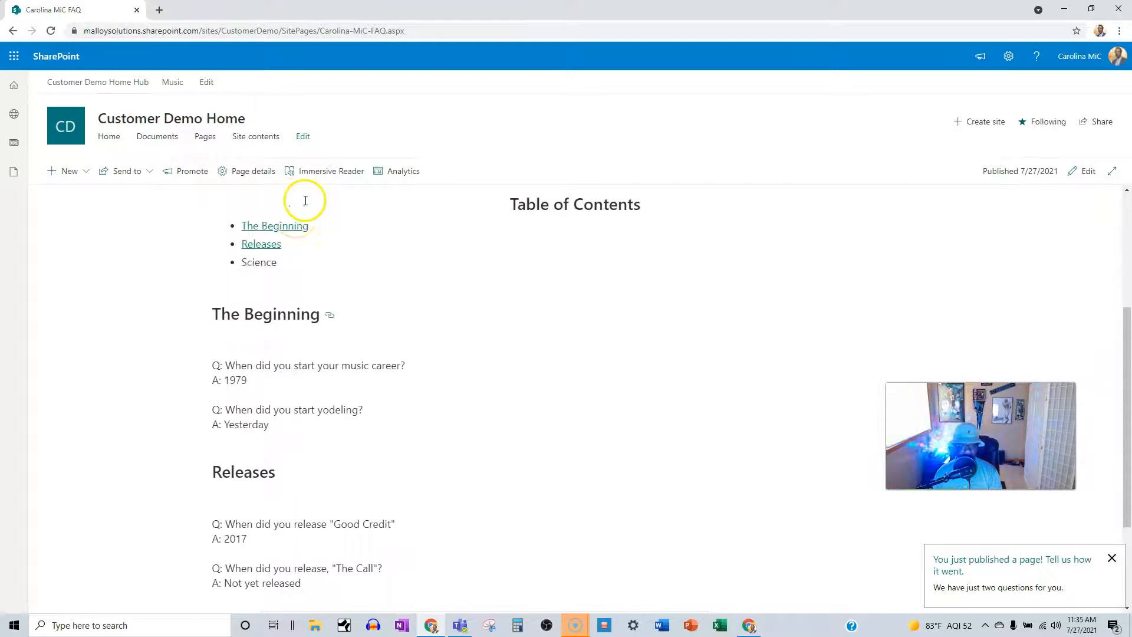
left_click(263, 245)
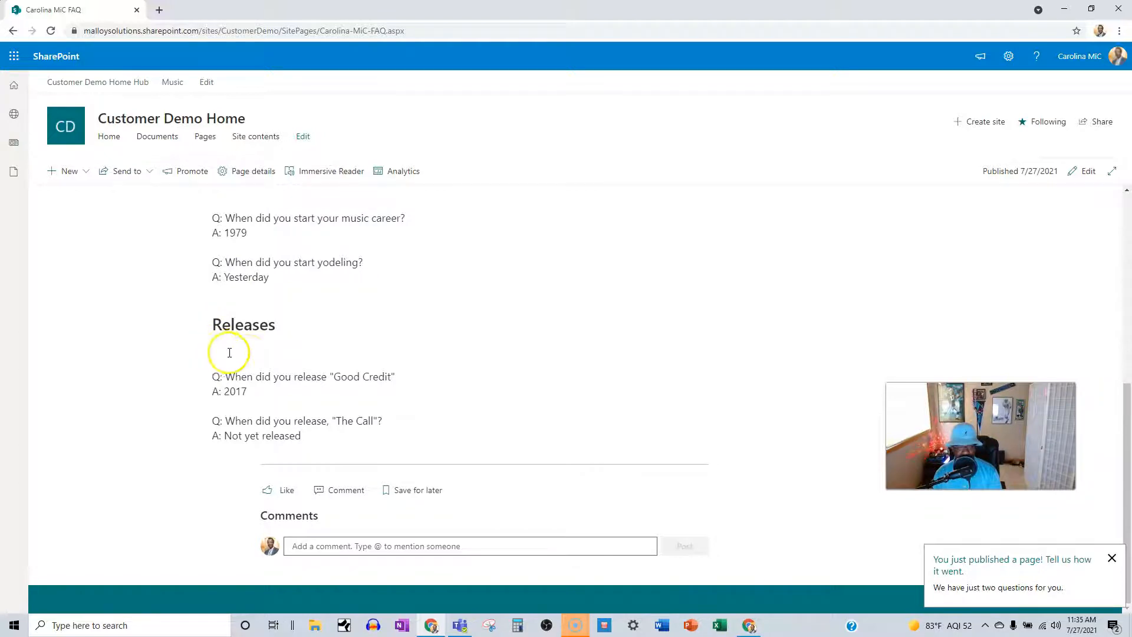
scroll(229, 360, "up", 1)
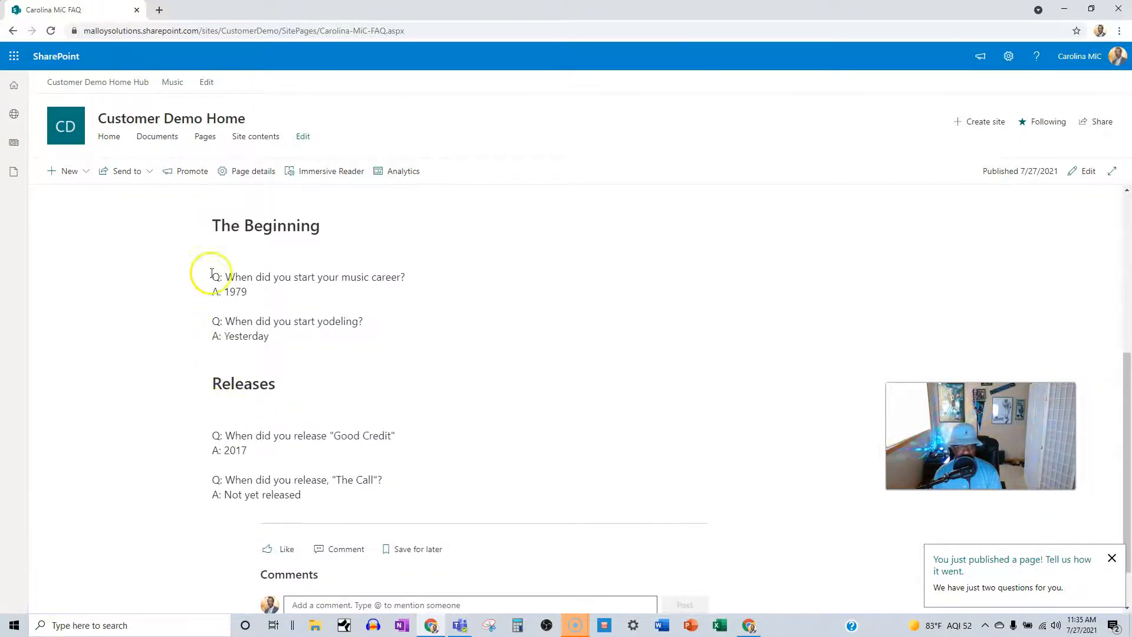
scroll(224, 258, "down", 1)
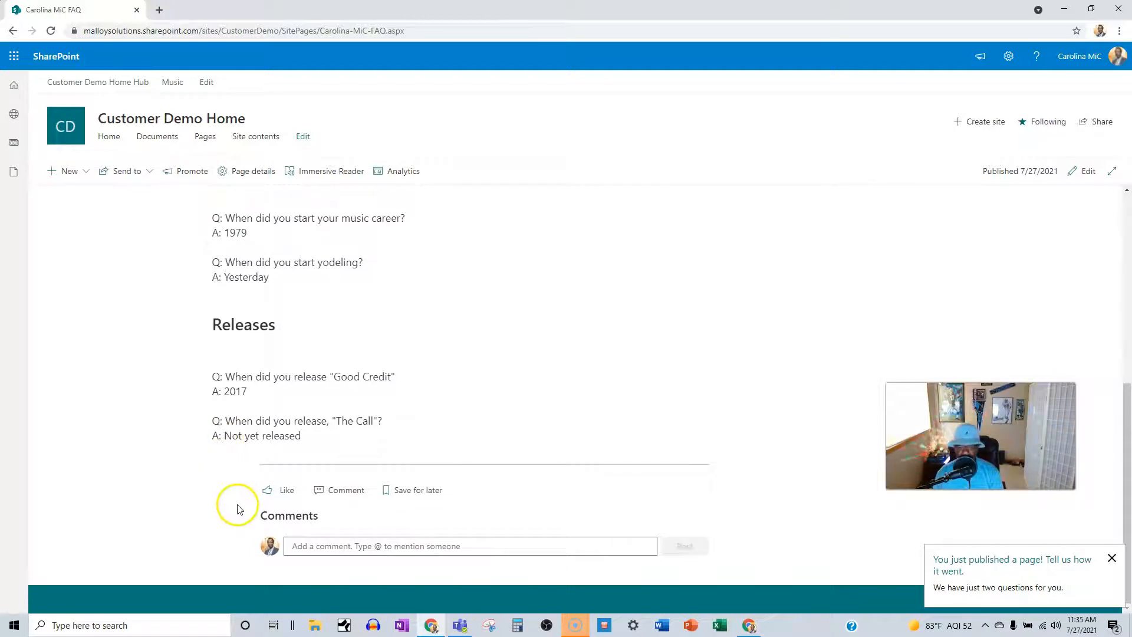
Step: Compare the table of contents entries with the "The Beginning" and "Releases" headings and their anchor addresses
scroll(238, 509, "up", 6)
scroll(247, 384, "down", 4)
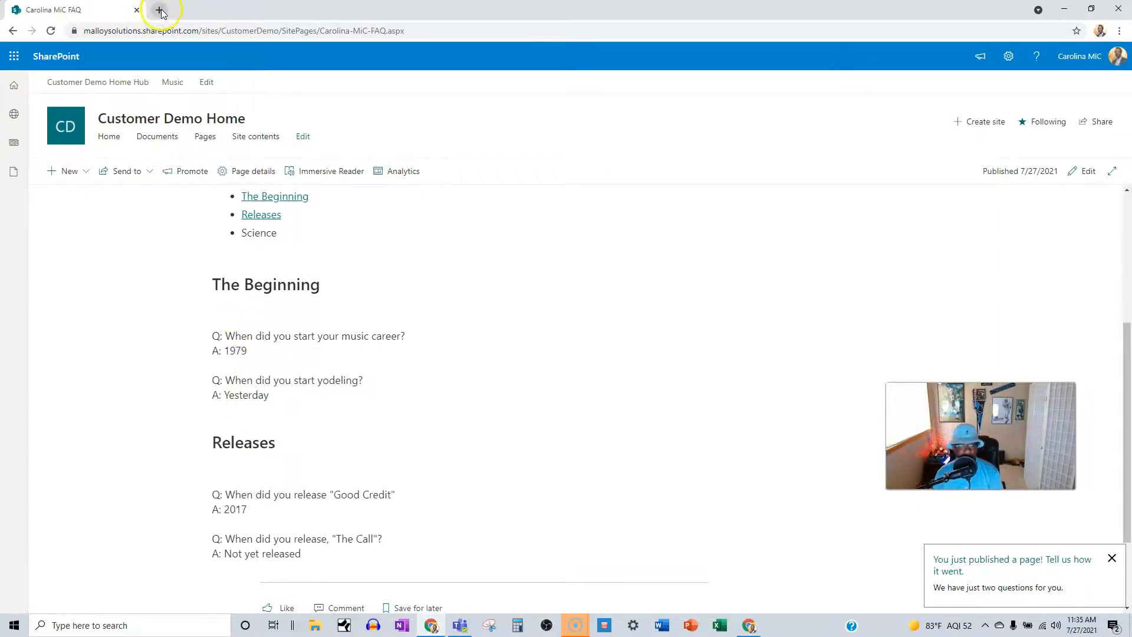
scroll(234, 283, "up", 3)
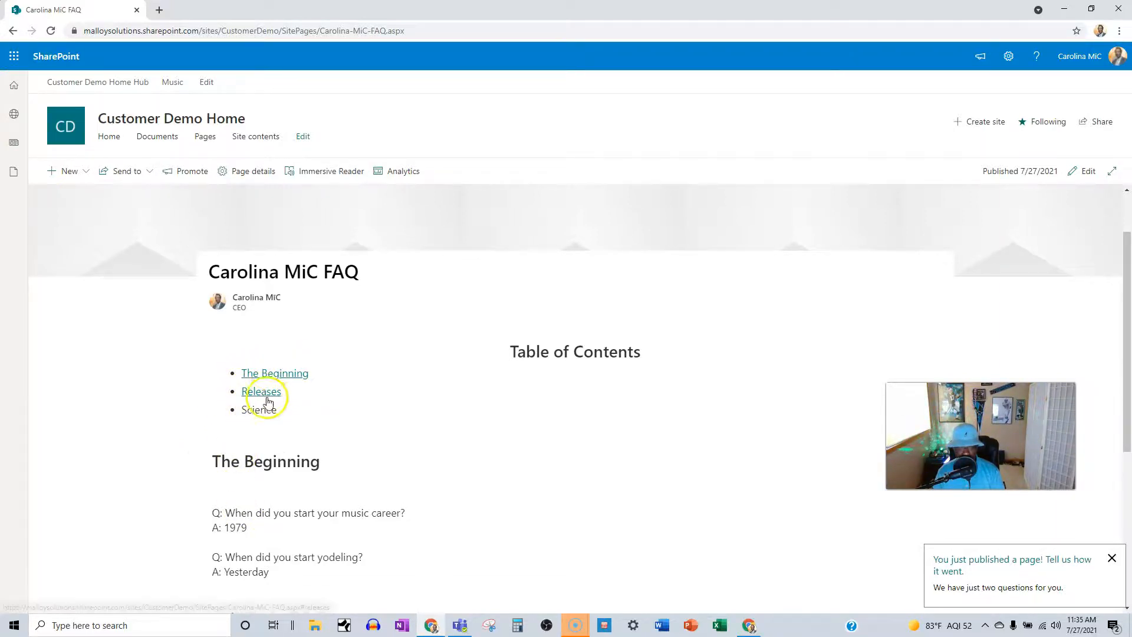
scroll(254, 472, "down", 1)
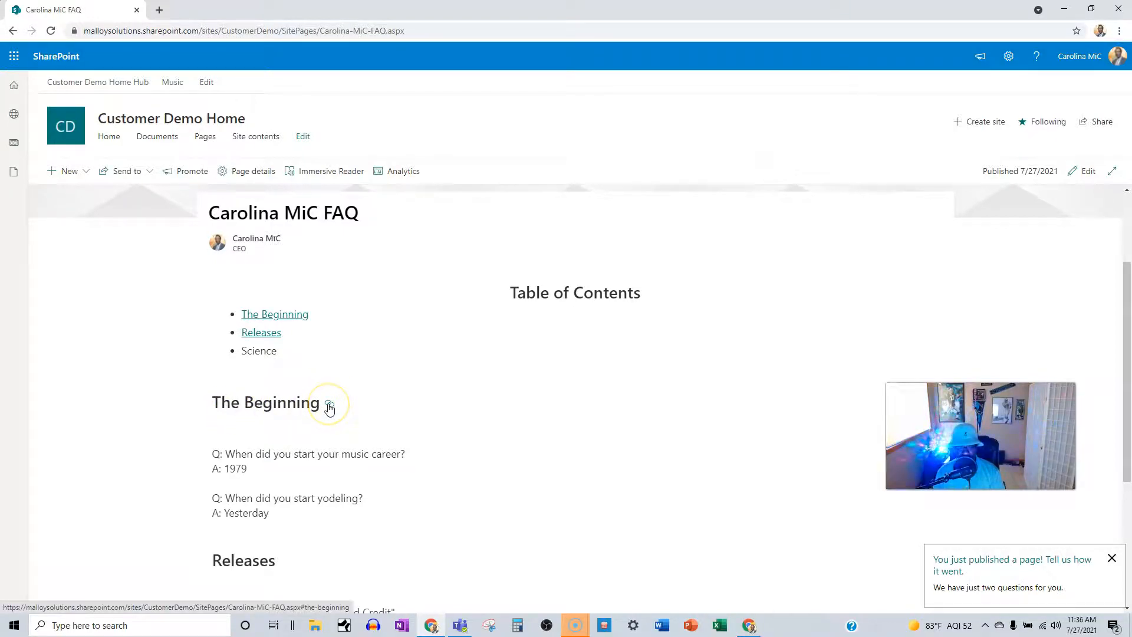
scroll(261, 321, "up", 1)
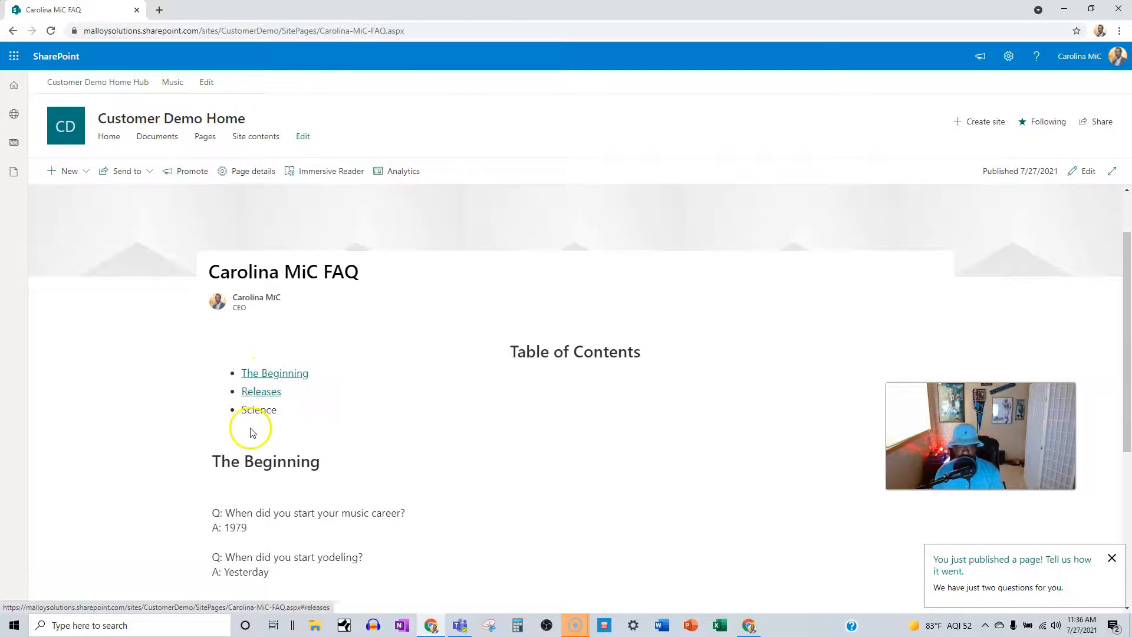
scroll(252, 432, "down", 1)
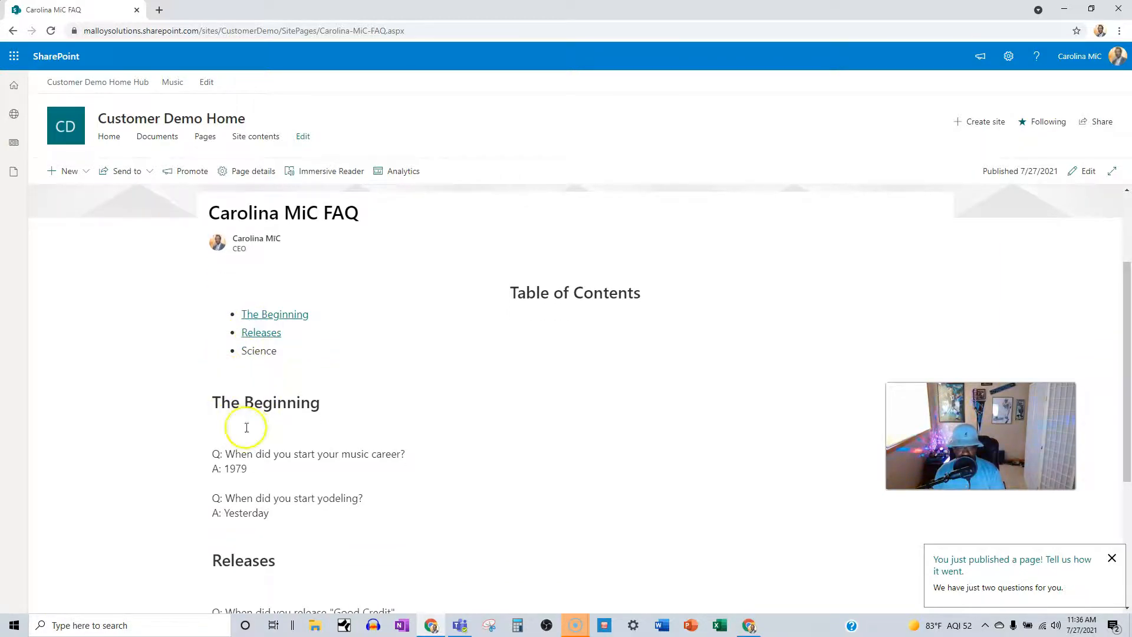
left_click(263, 340)
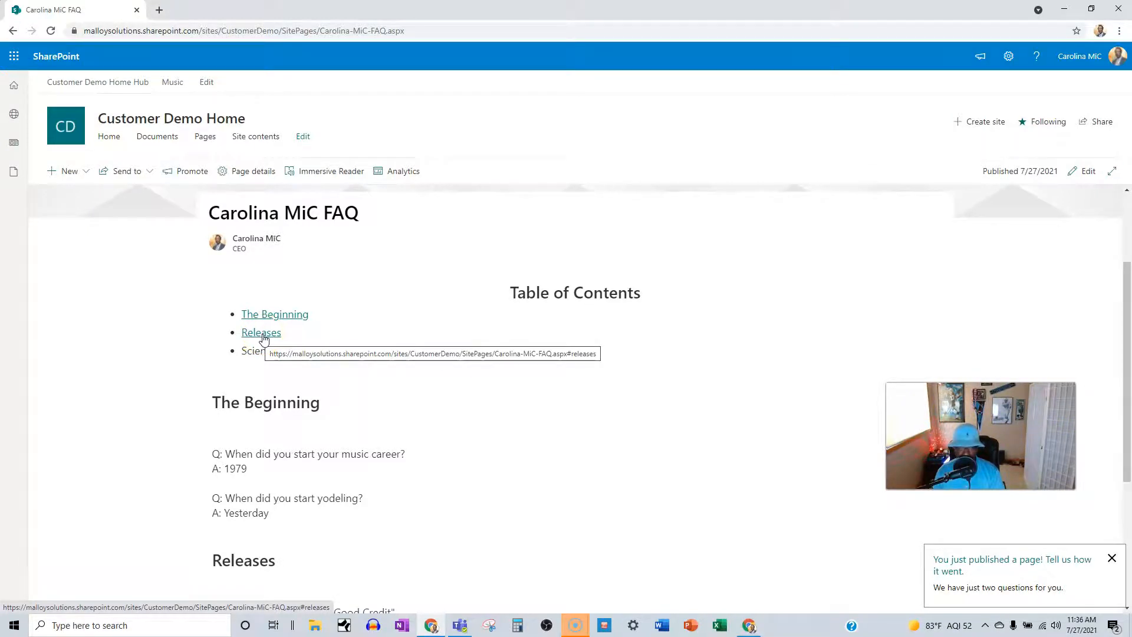
scroll(256, 384, "down", 2)
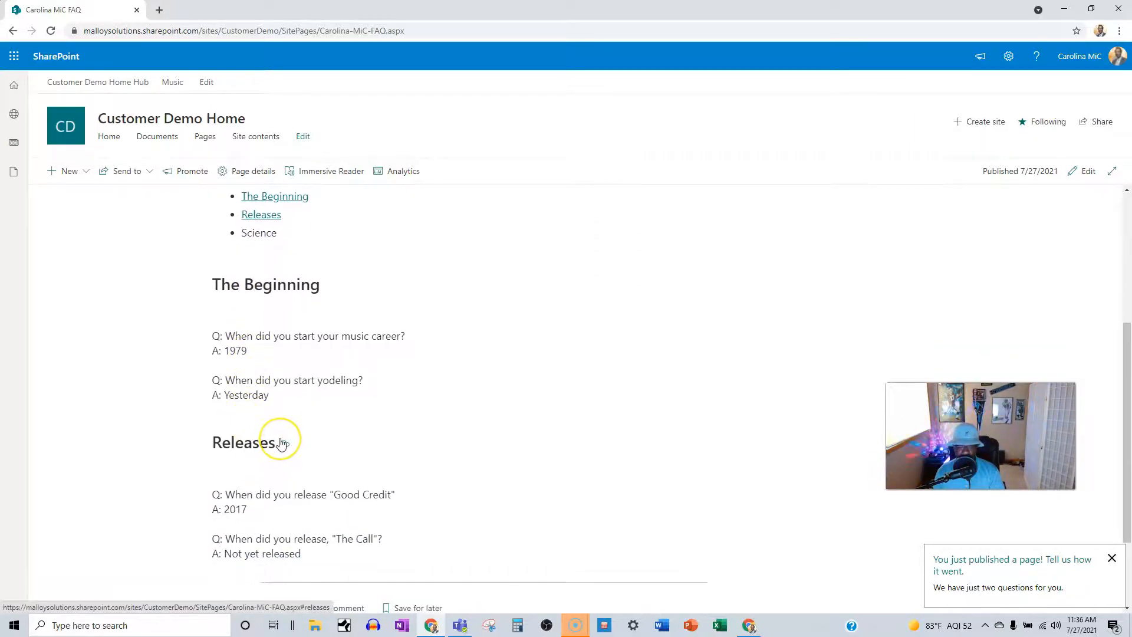
scroll(281, 445, "up", 2)
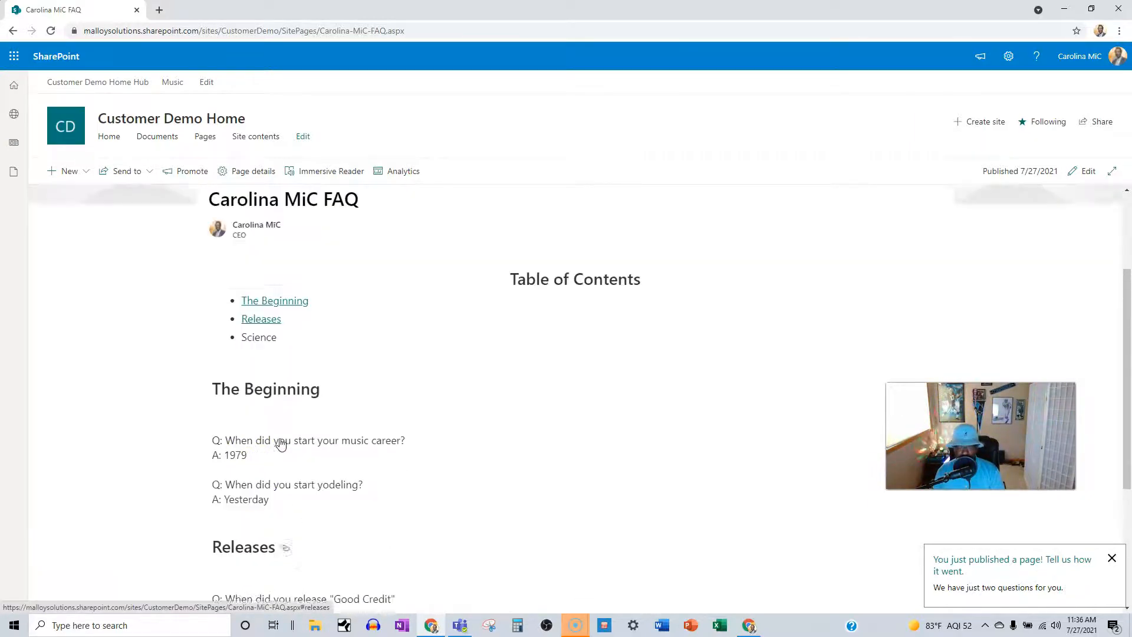
left_click(299, 430)
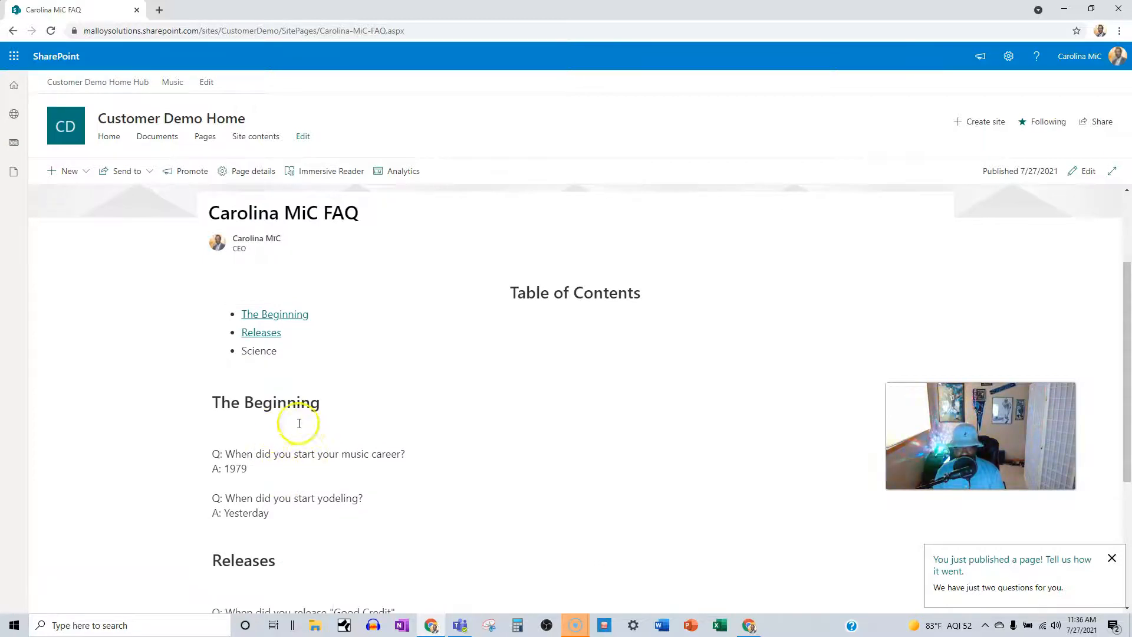
scroll(281, 472, "down", 2)
scroll(280, 479, "up", 1)
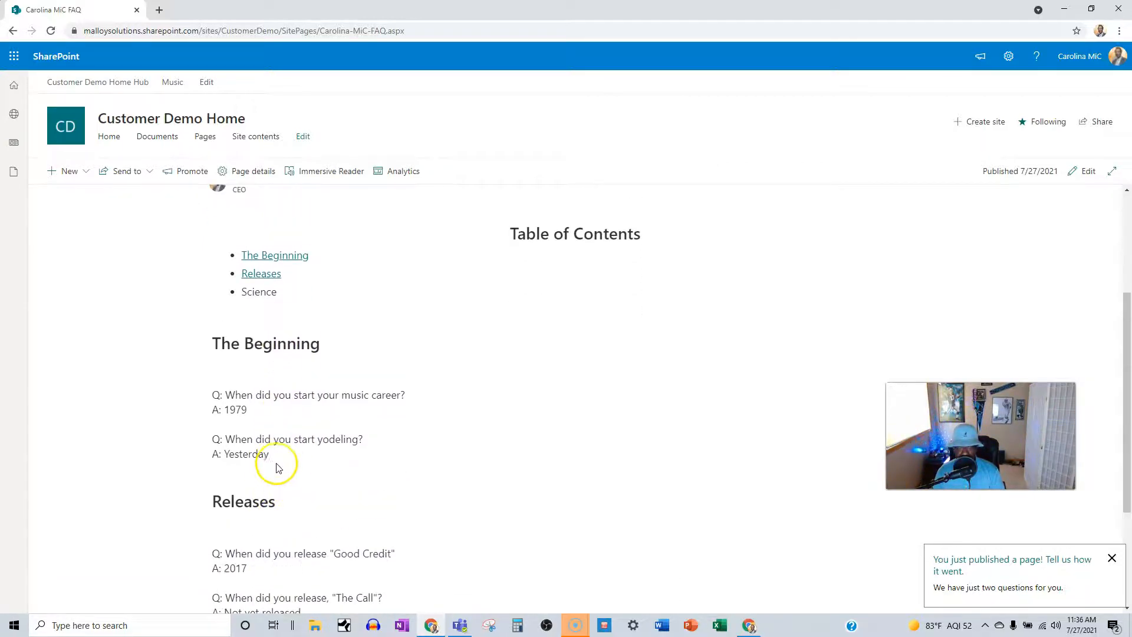
Step: Reopen the page for editing and make the section containing "The Beginning" collapsible
left_click(1088, 172)
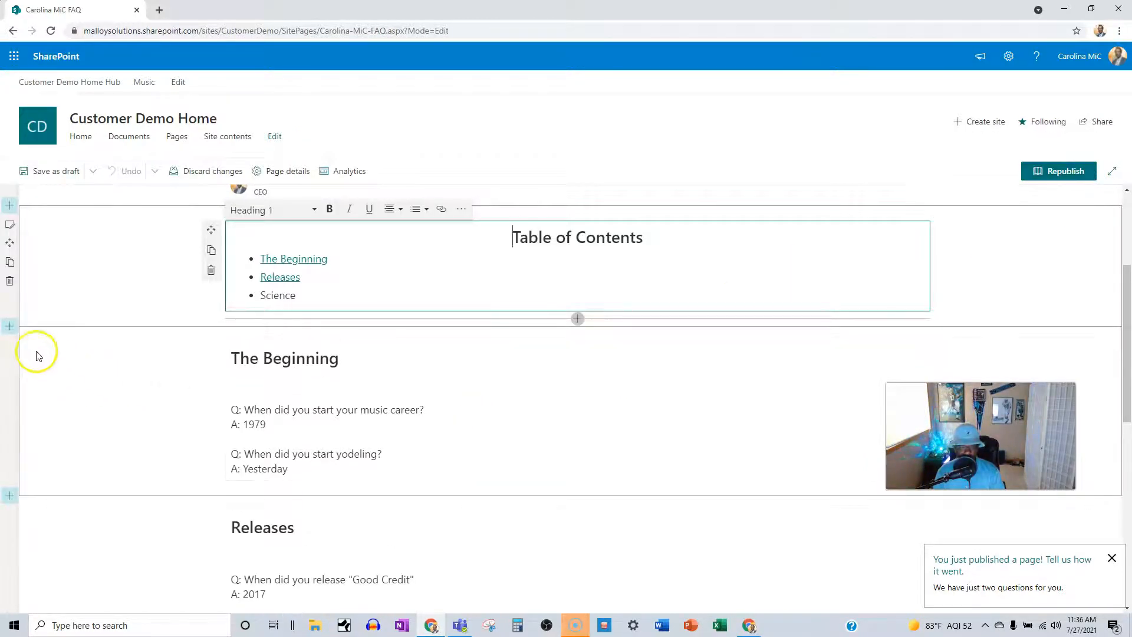
left_click(116, 378)
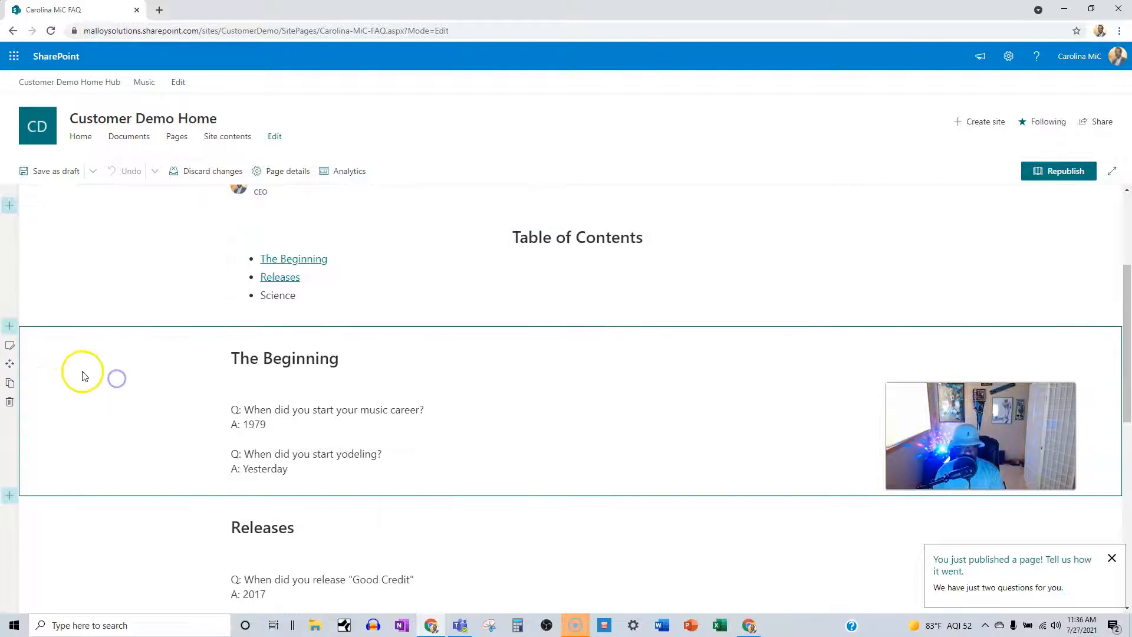
left_click(10, 346)
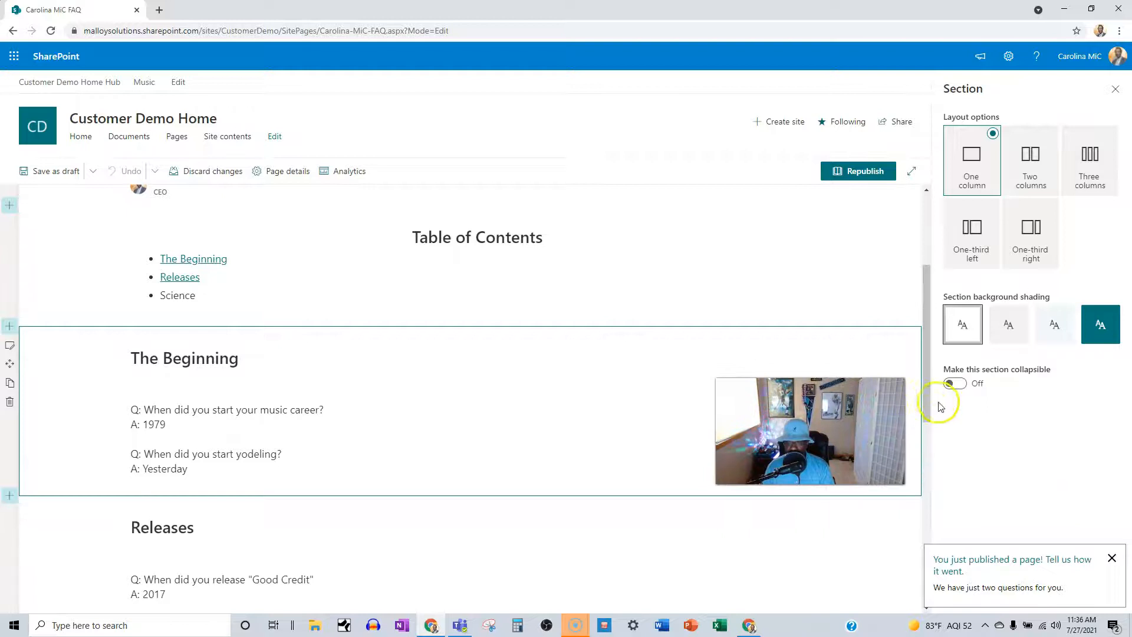
left_click(955, 384)
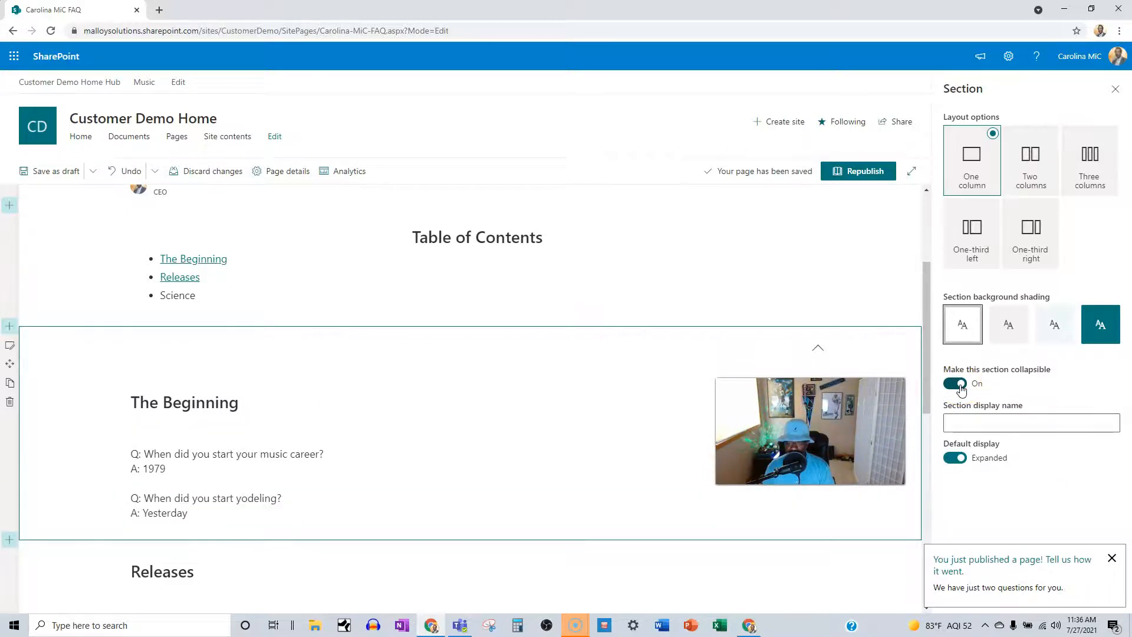
Step: Set the collapsible section's display name to "The Beginning"
left_click(958, 424)
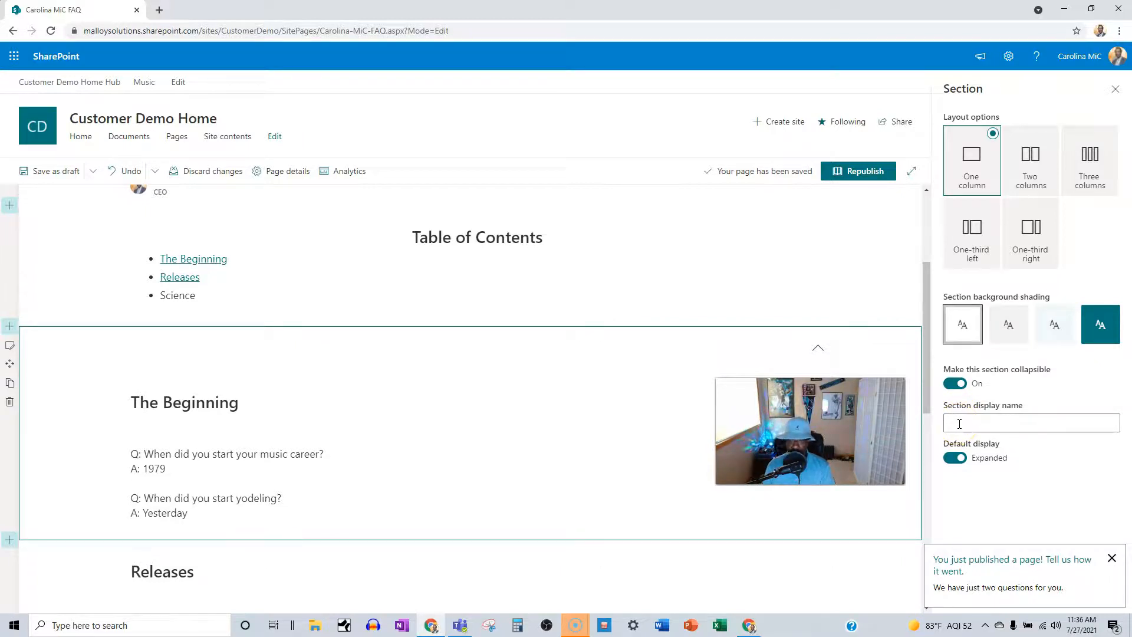
left_click(959, 423)
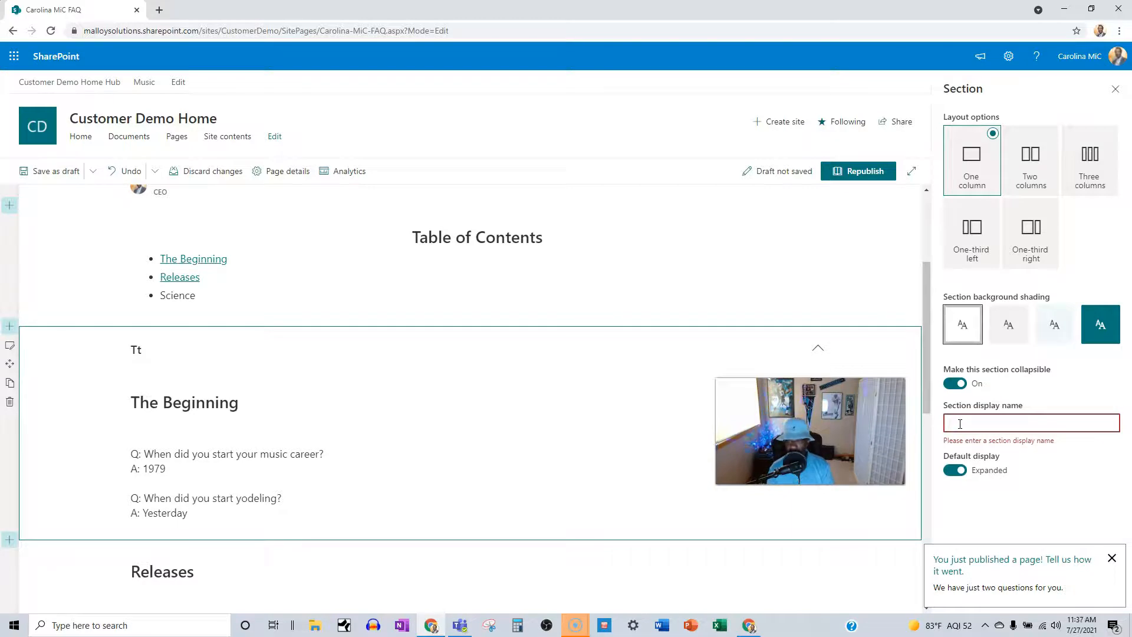
type("Teh")
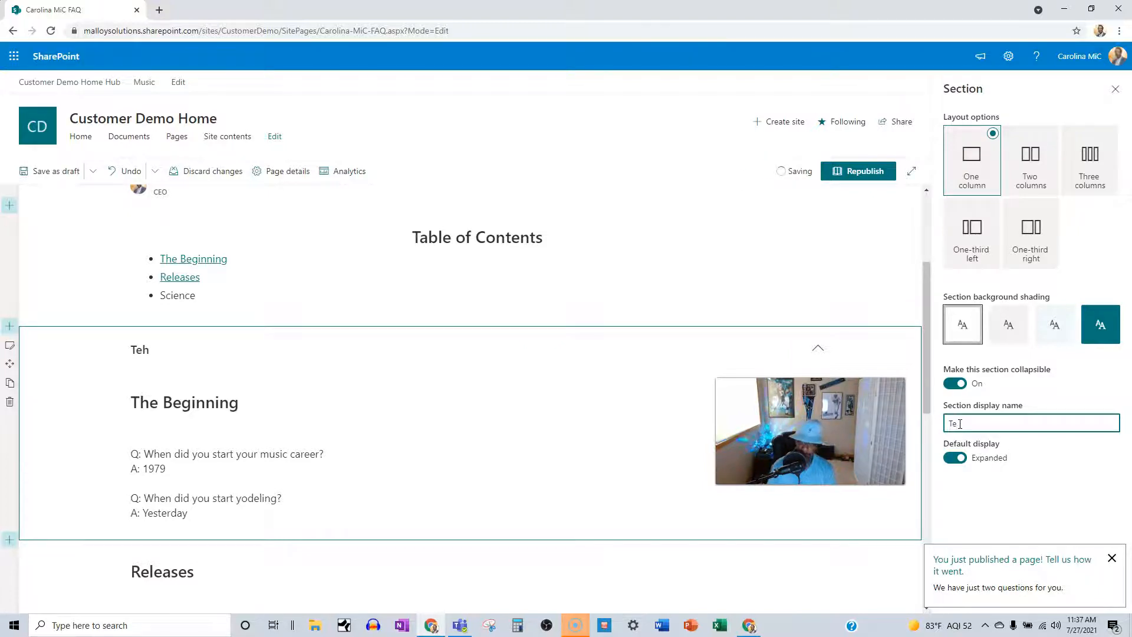
key("BackSpace")
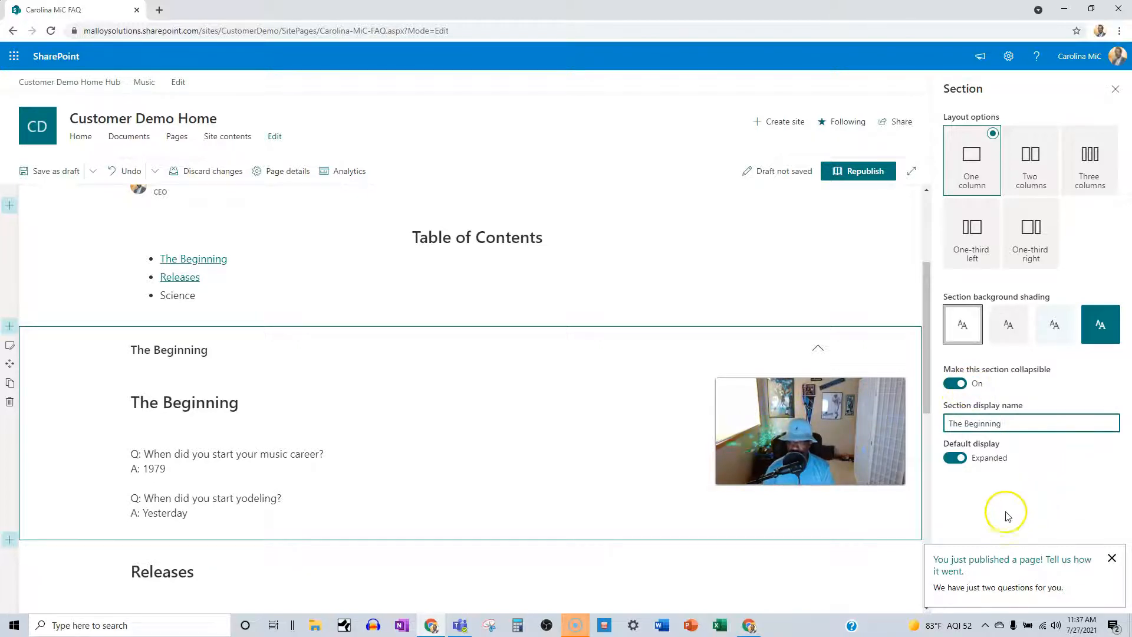
Step: Try both default display states for "The Beginning" section, leave it on Collapsed, and dismiss the publishing feedback prompt
left_click(955, 458)
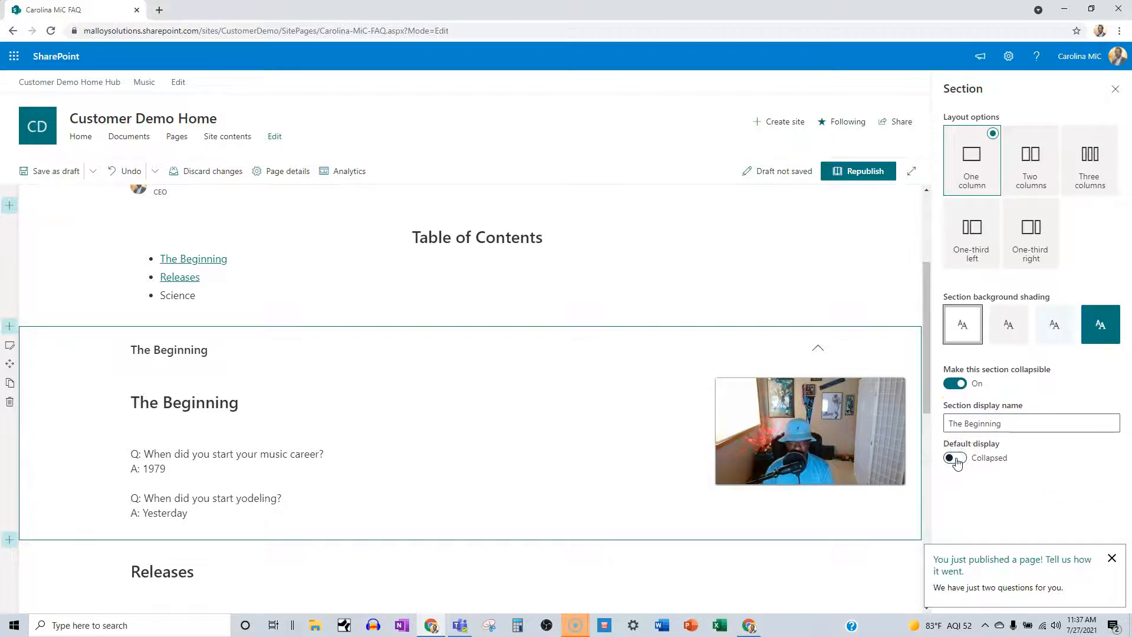
left_click(955, 460)
left_click(1111, 557)
left_click(955, 459)
left_click(956, 459)
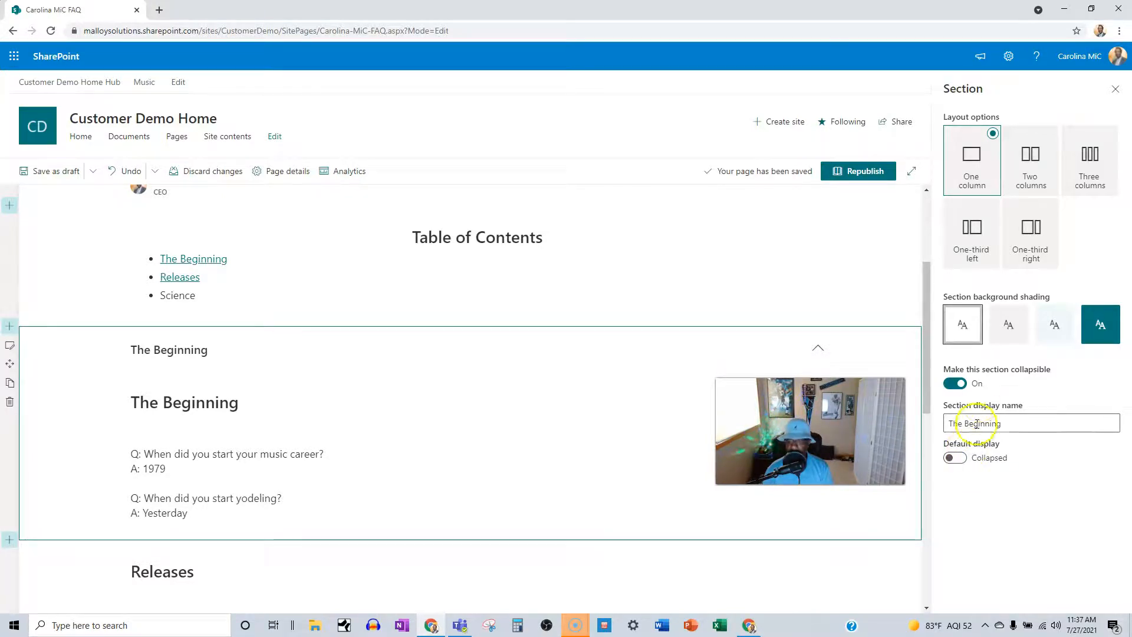
Step: Switch the collapsible option of "The Beginning" section off and back on, and set its default display to Collapsed
left_click(956, 385)
left_click(956, 384)
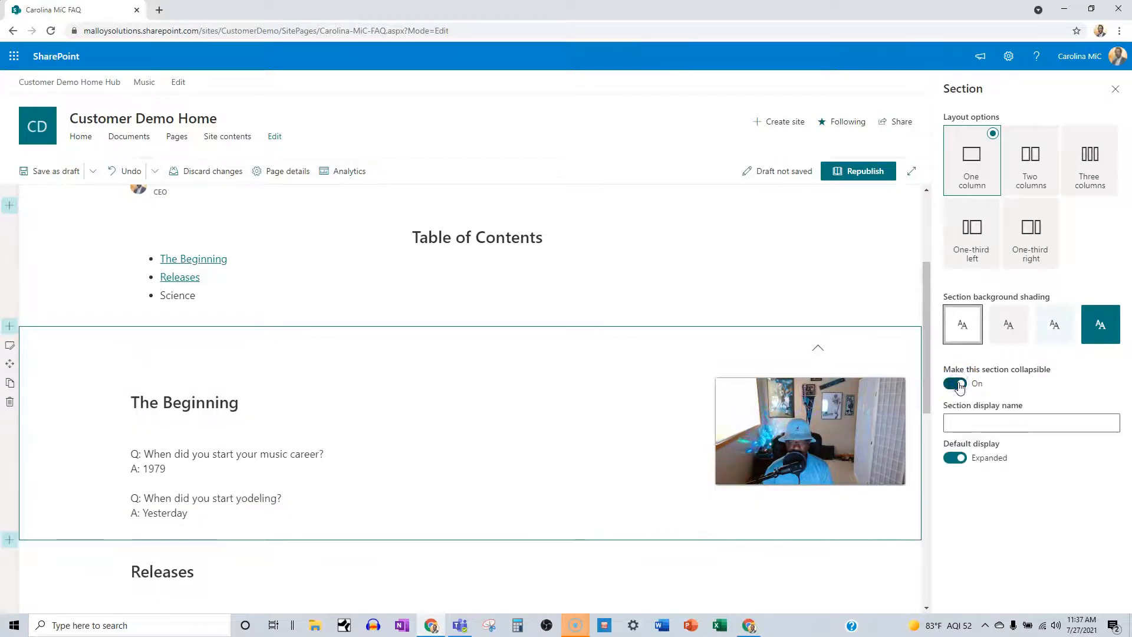
left_click(956, 384)
left_click(956, 384)
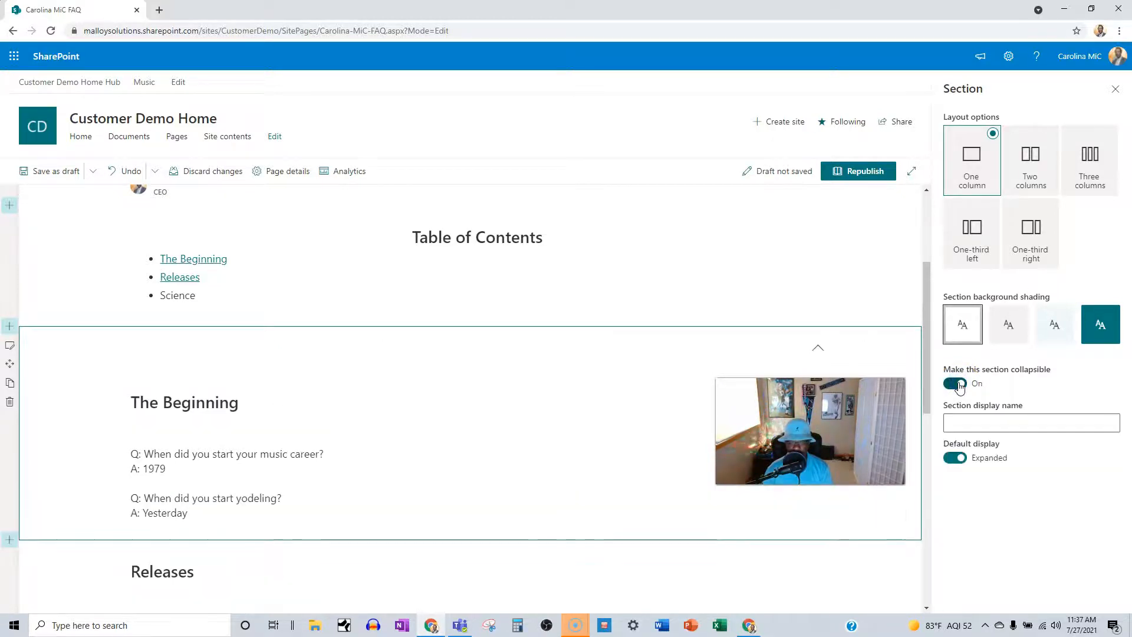
left_click(956, 384)
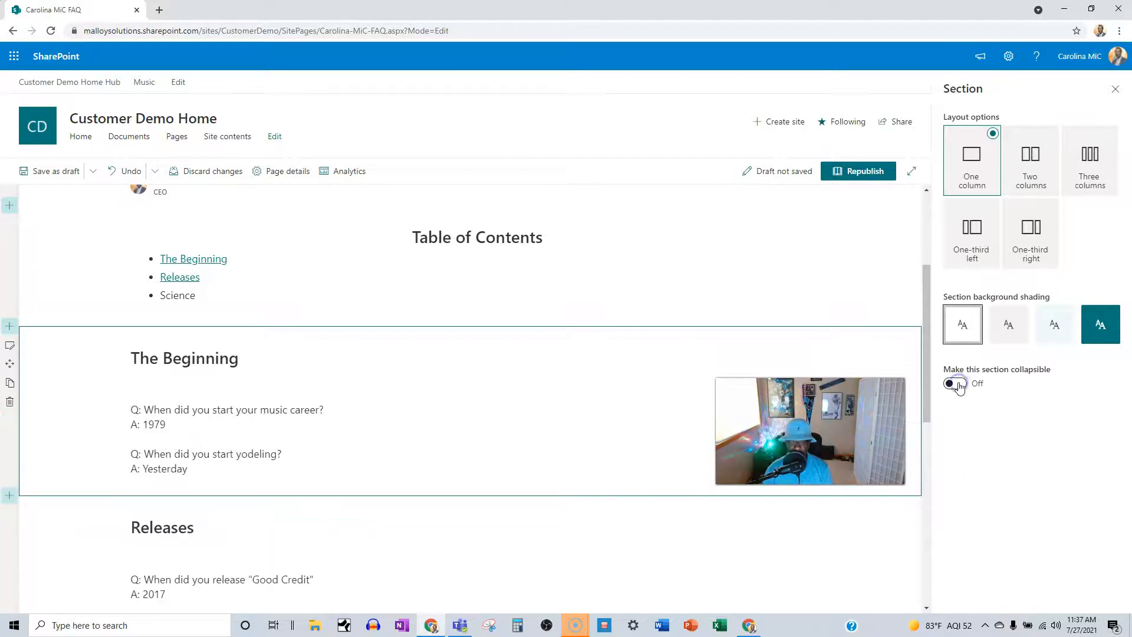
left_click(957, 384)
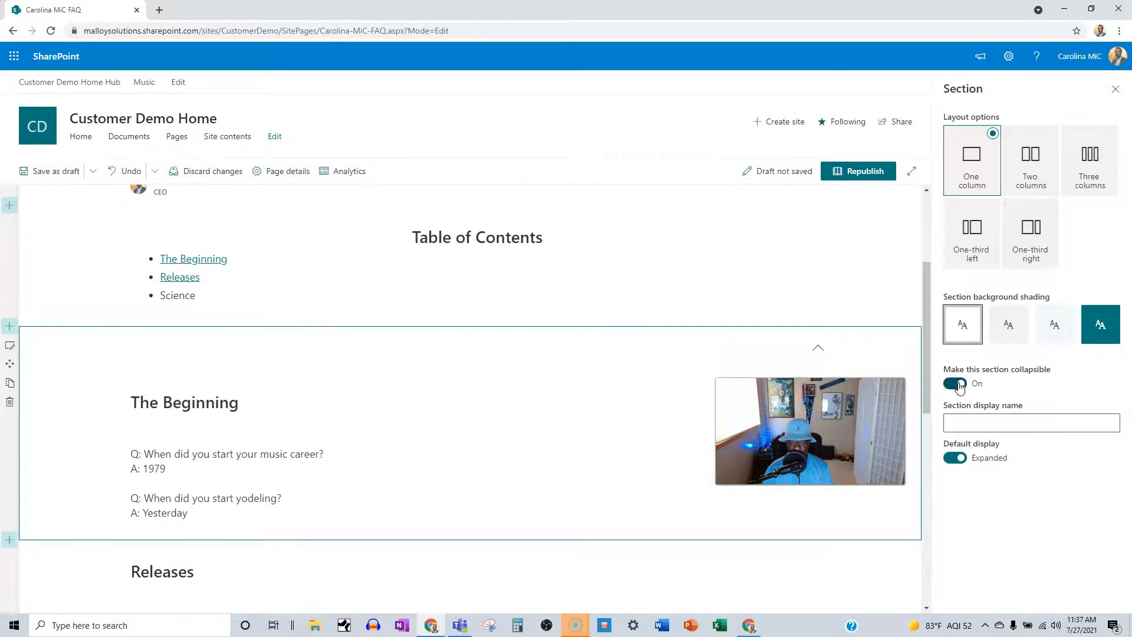
left_click(955, 458)
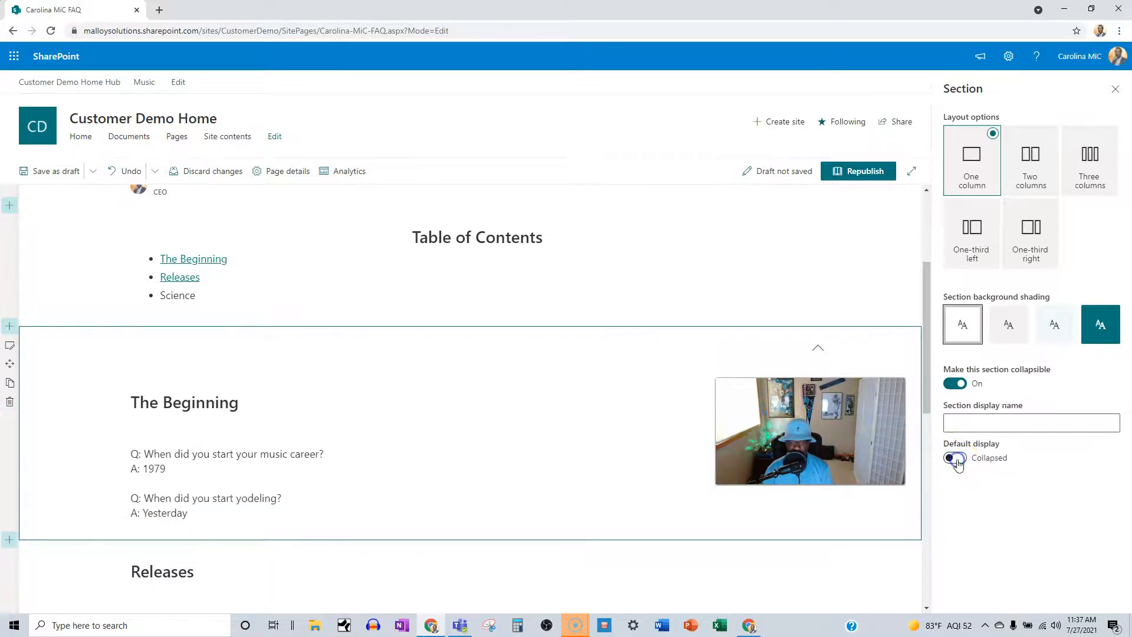
Step: Switch the collapsible option of "The Beginning" section off and back on, and close the section settings
left_click(960, 387)
left_click(960, 387)
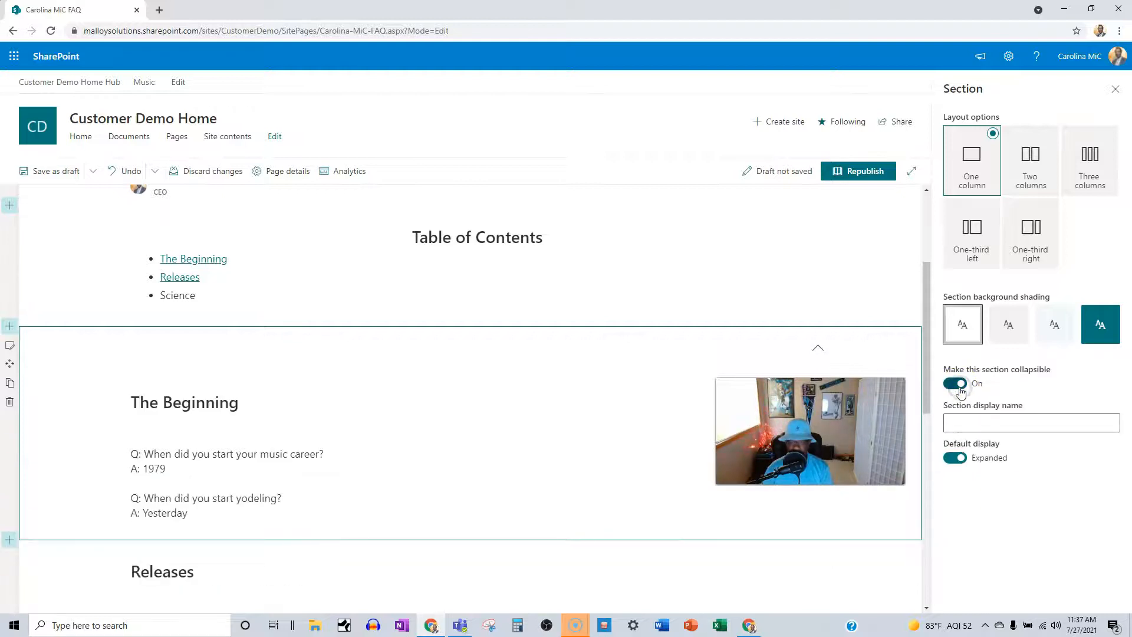
left_click(1115, 89)
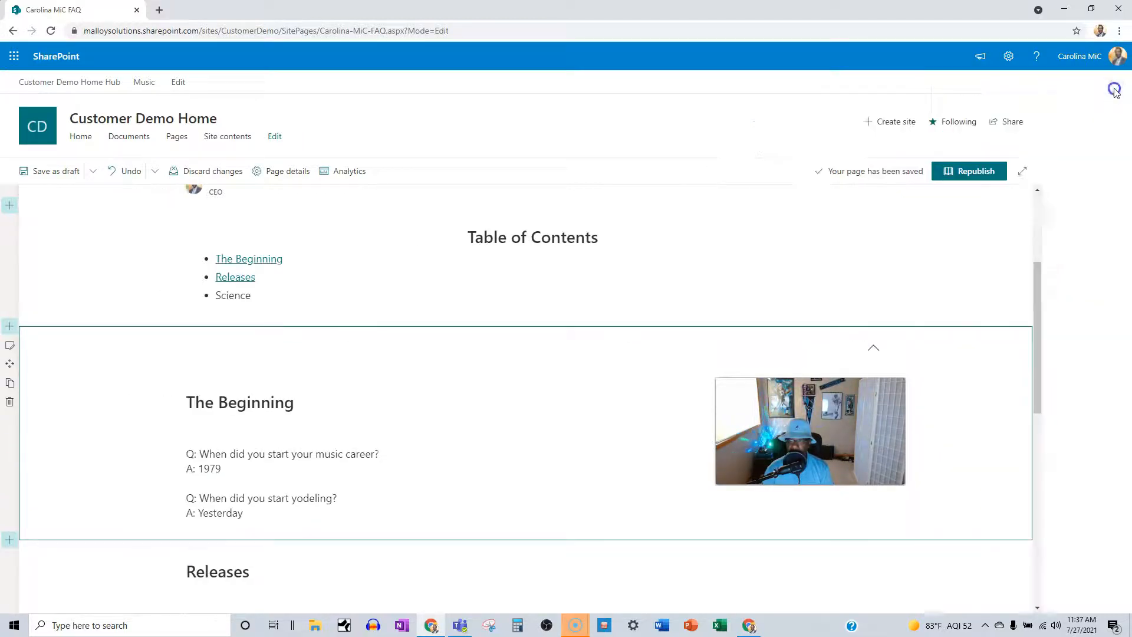
Step: Test collapsing and expanding the unnamed collapsible section that contains "The Beginning" in the page editor
left_click(350, 376)
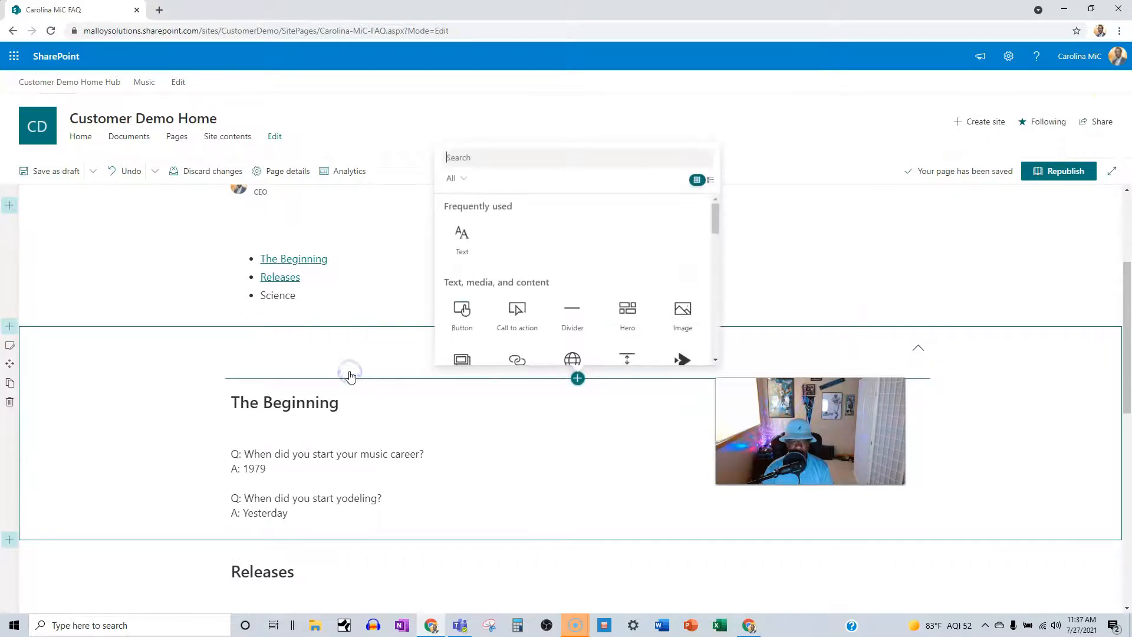
left_click(332, 345)
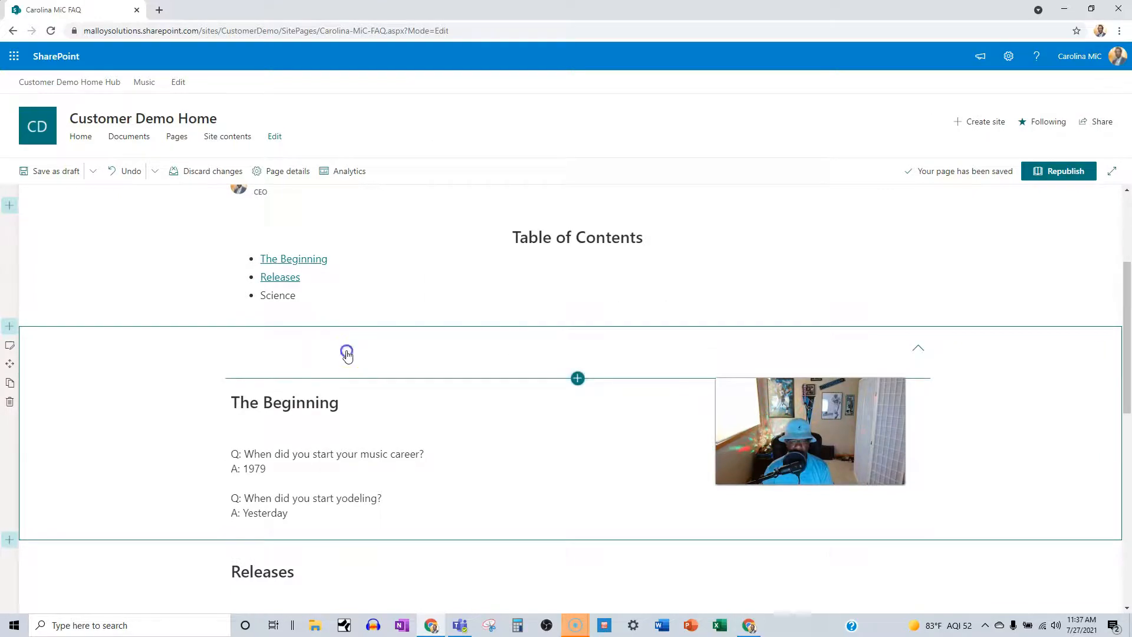
left_click(347, 354)
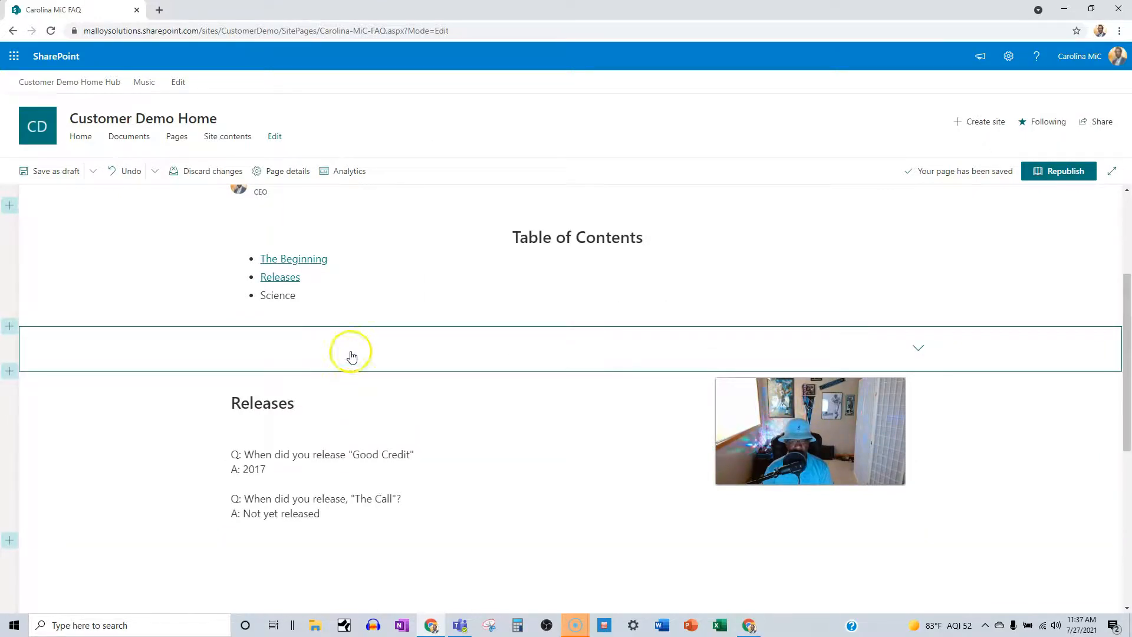
left_click(918, 350)
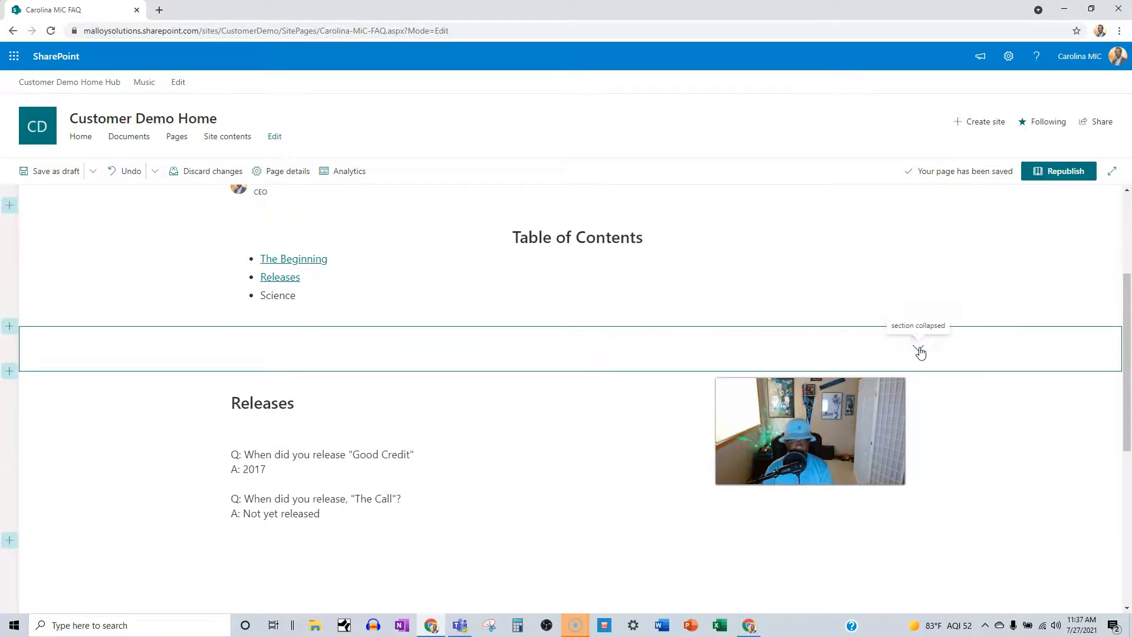
left_click(75, 351)
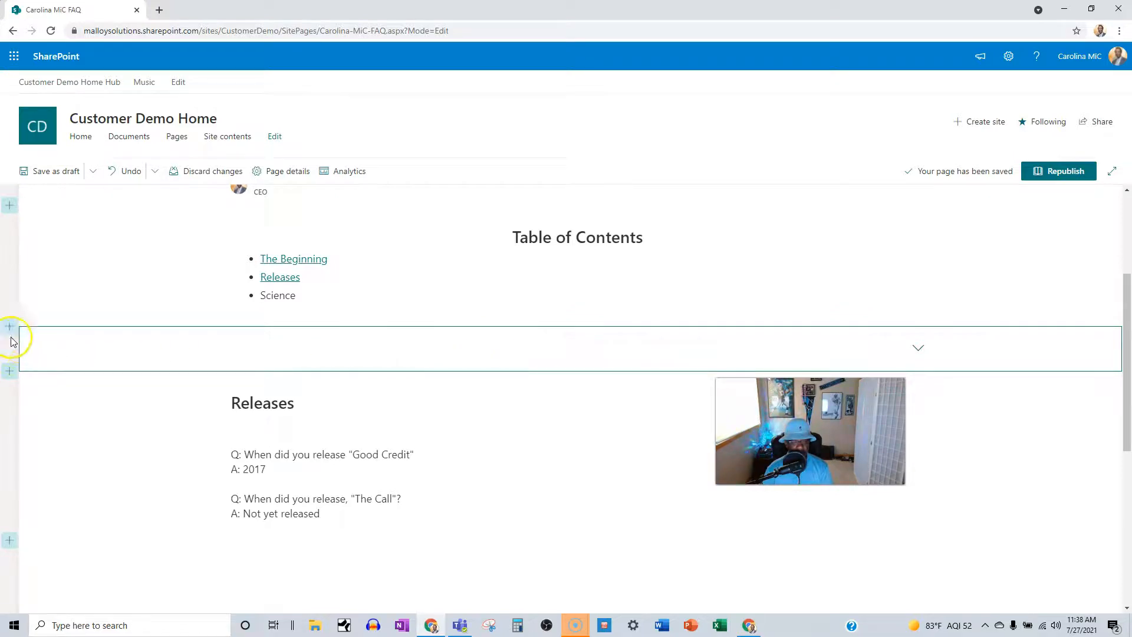
left_click(59, 342)
left_click(549, 347)
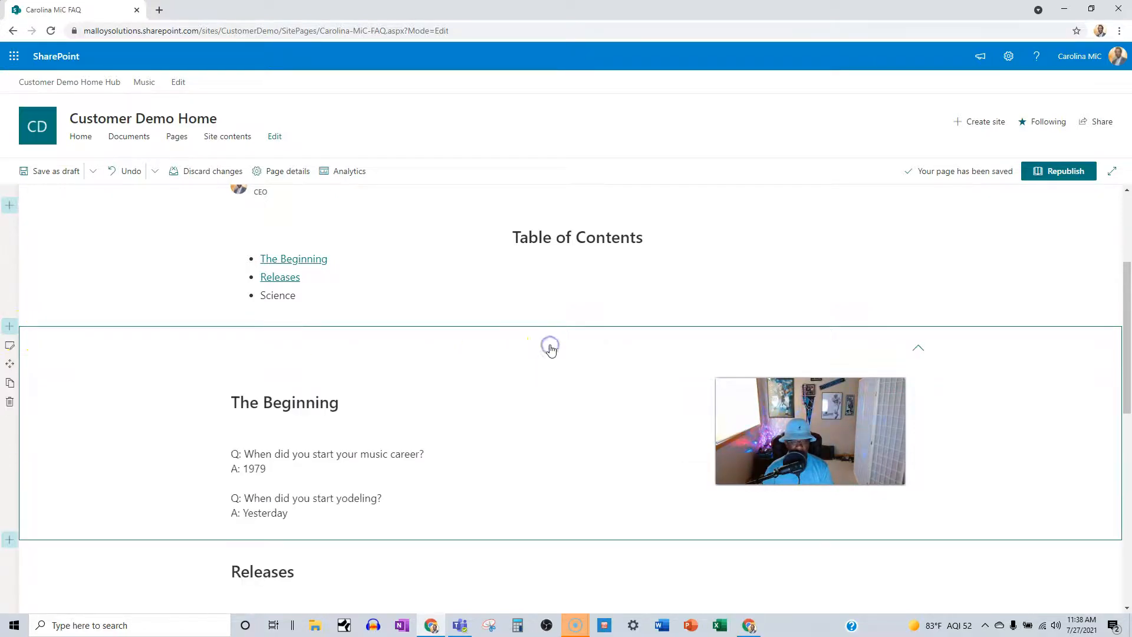
left_click(917, 349)
left_click(917, 350)
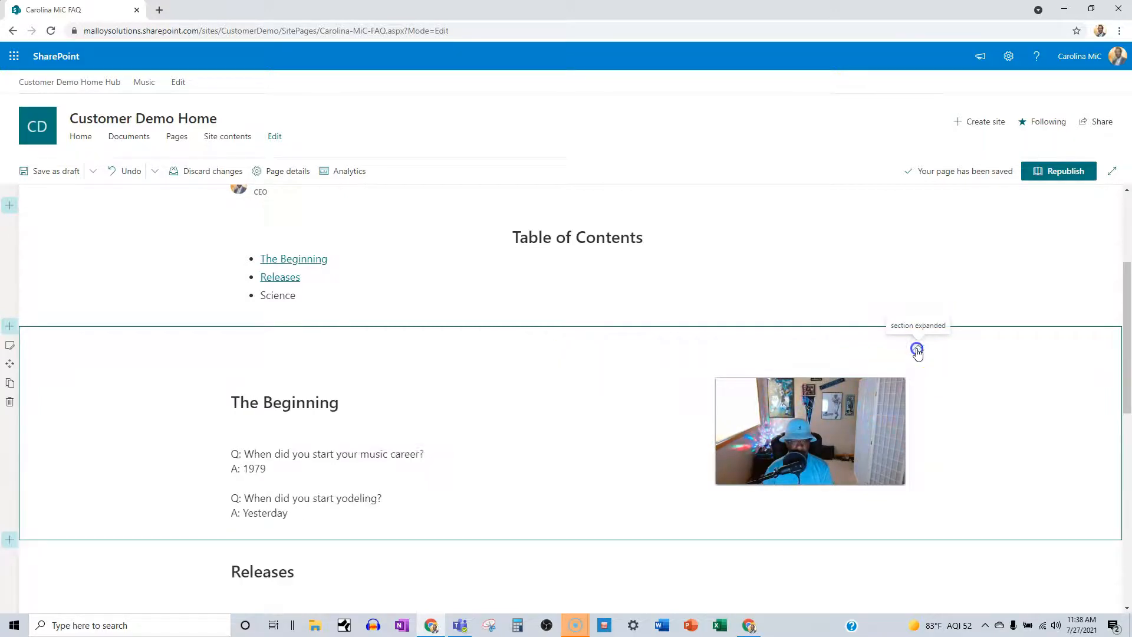
Step: Enter "The Beginning" as the display name of the collapsible section below the table of contents
left_click(10, 346)
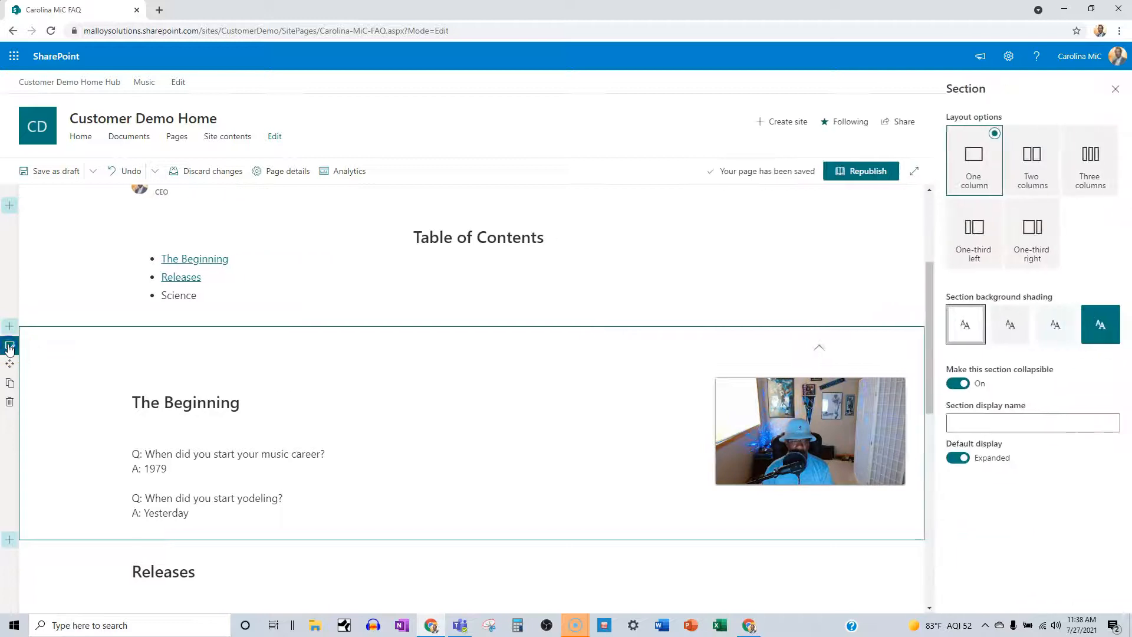
left_click(985, 417)
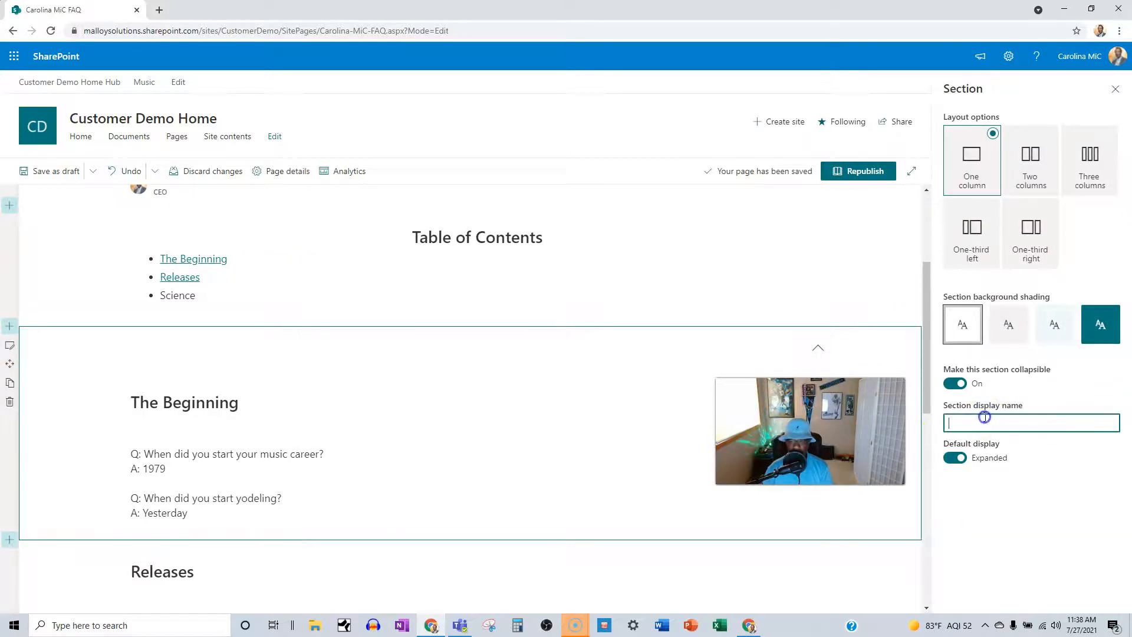
type("Th")
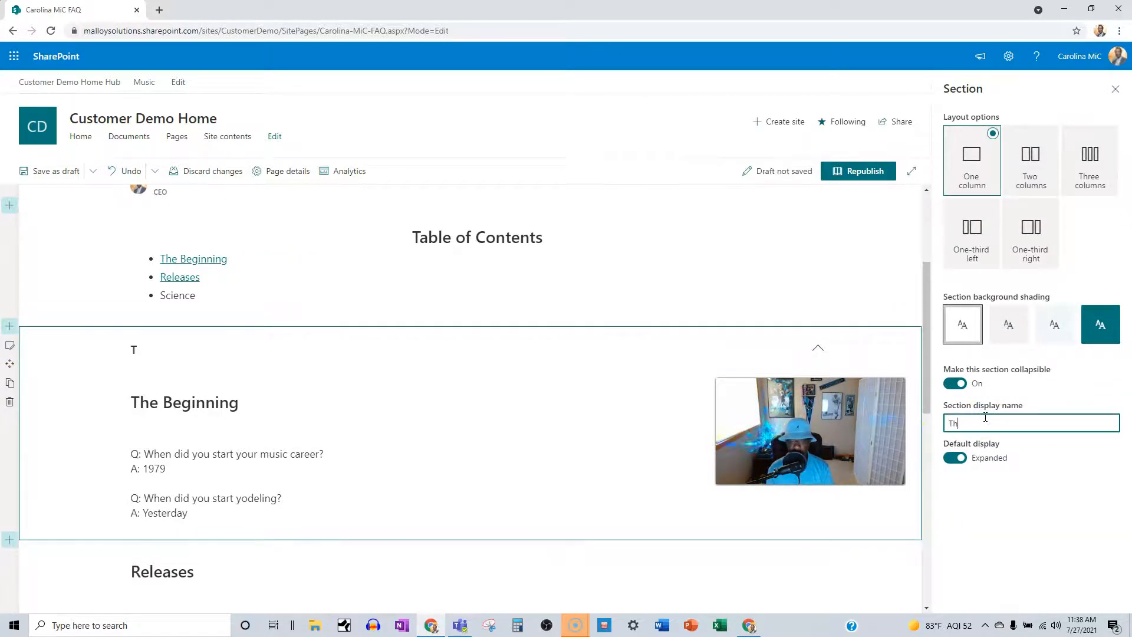
type("e Beginning")
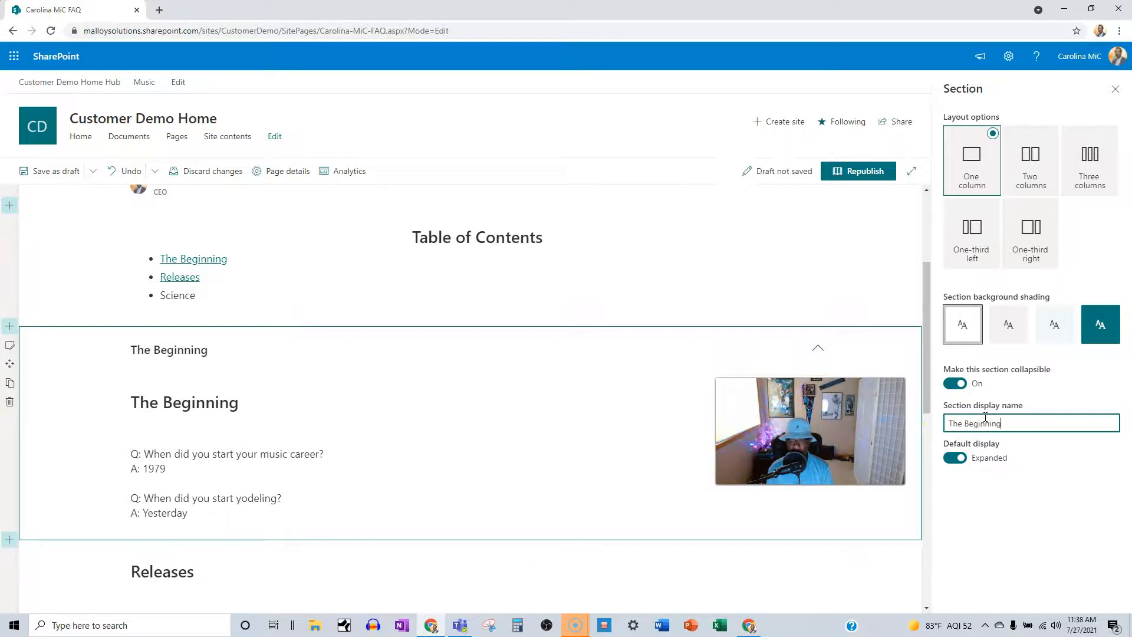
Step: Set the default display of "The Beginning" section to Collapsed and save the page as a draft
left_click(816, 350)
left_click(816, 350)
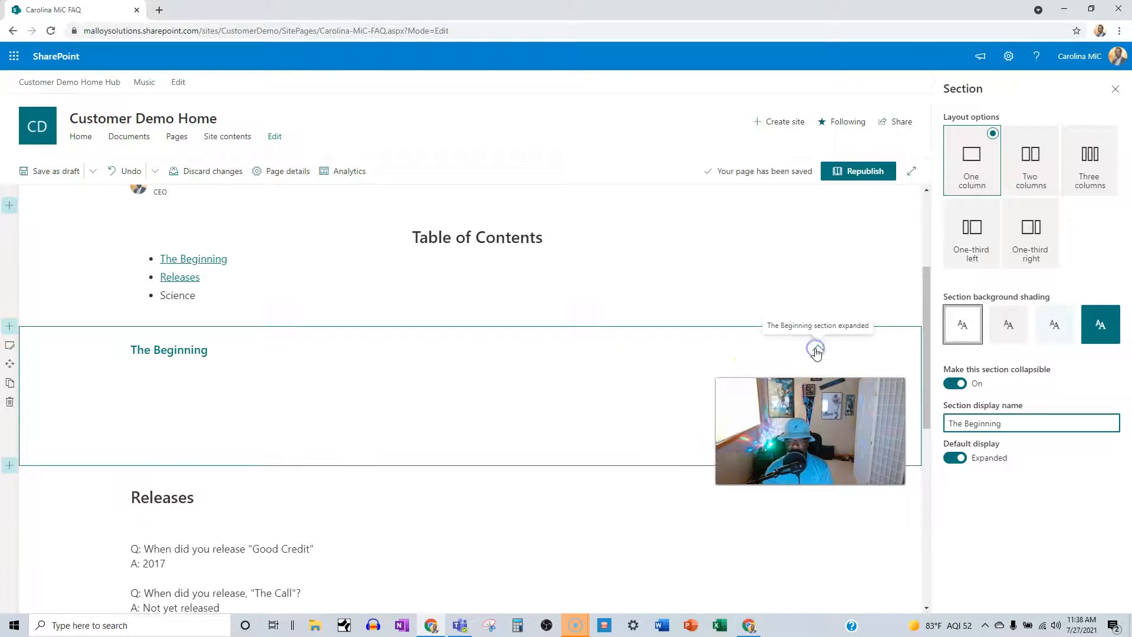
left_click(958, 459)
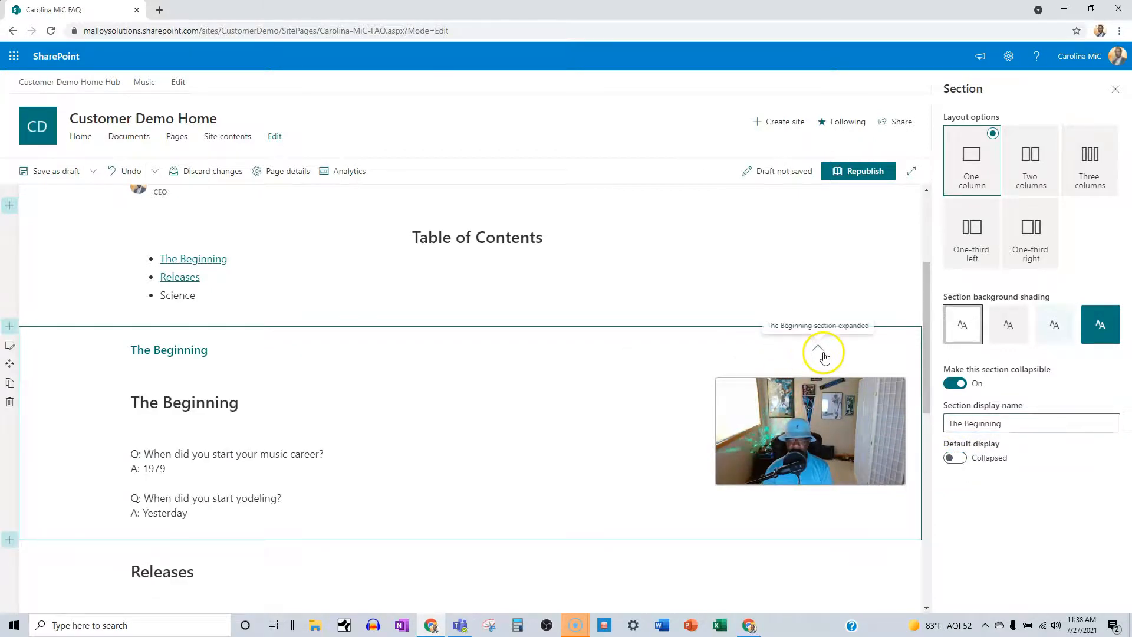
left_click(53, 174)
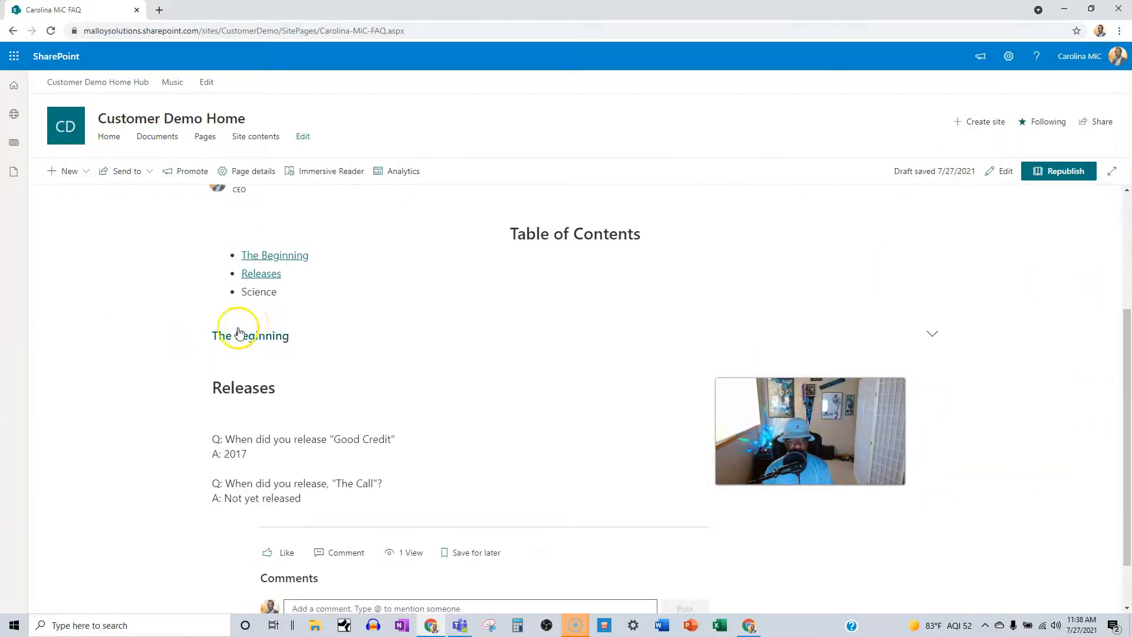
Step: Expand and collapse "The Beginning" section on the saved draft to check how it behaves
left_click(932, 334)
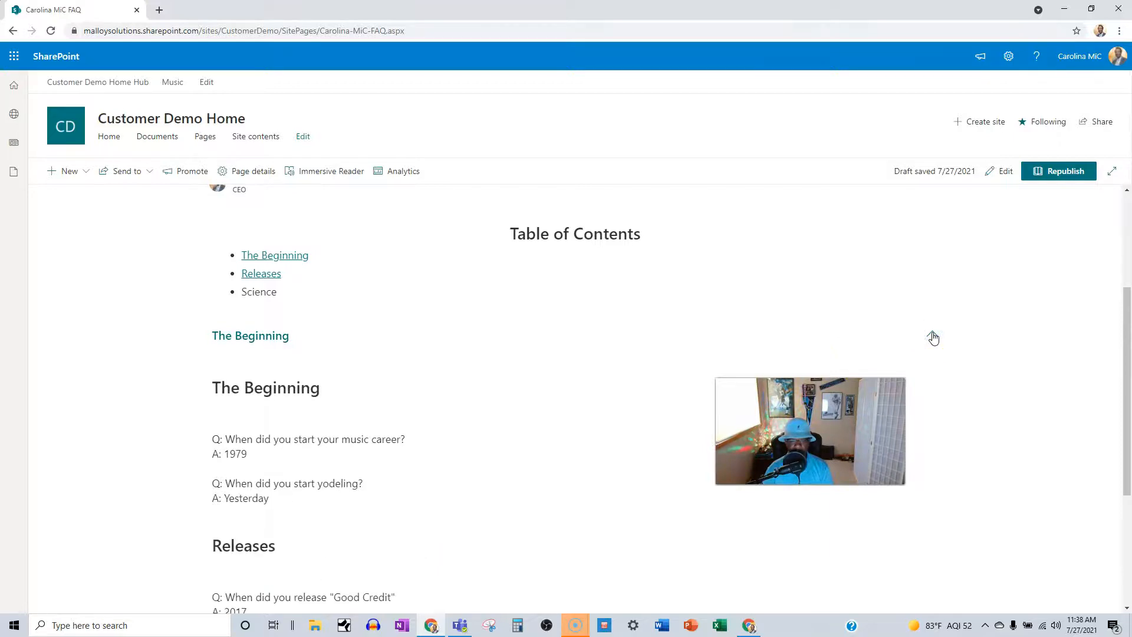
left_click(932, 336)
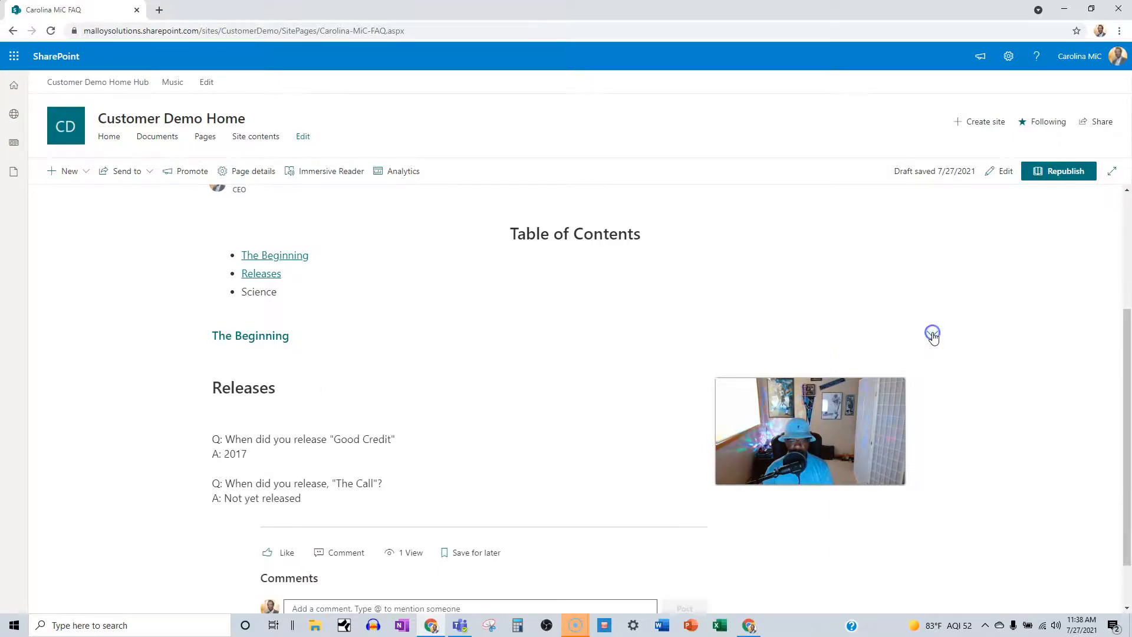
left_click(932, 336)
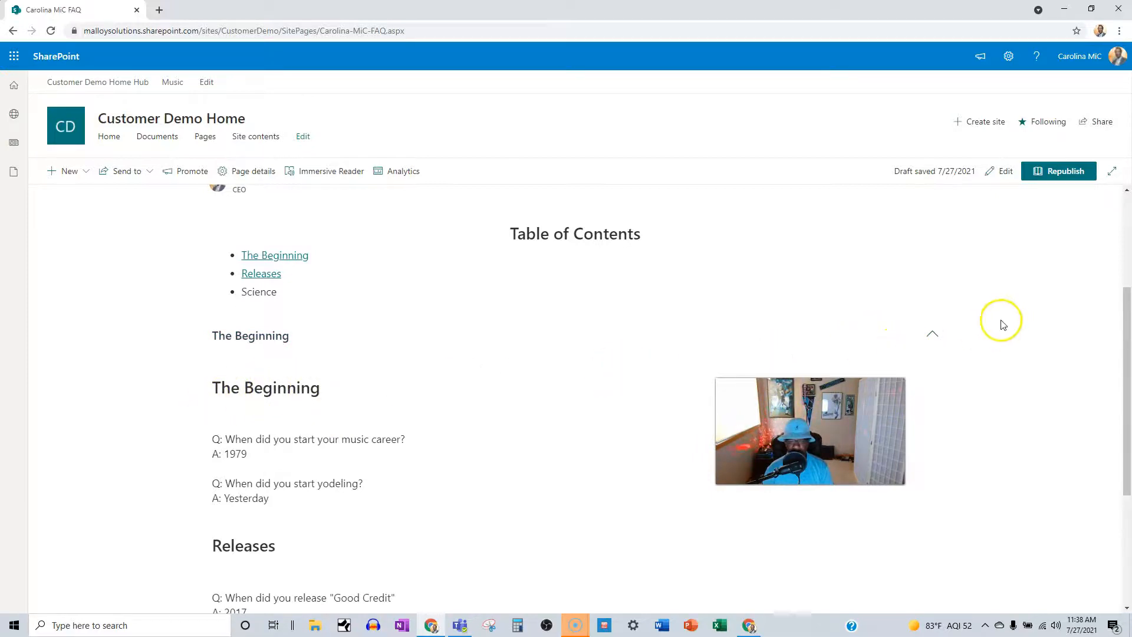
left_click(936, 335)
left_click(936, 335)
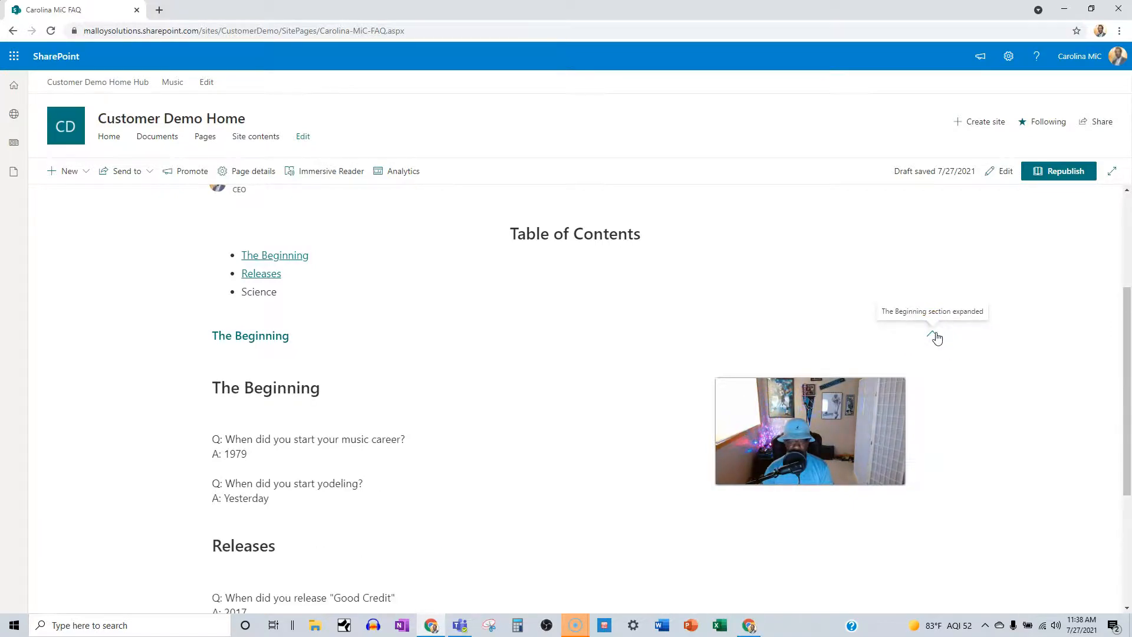
Step: Reopen the page for editing, test the expand control of "The Beginning" section, and republish the page
left_click(1000, 171)
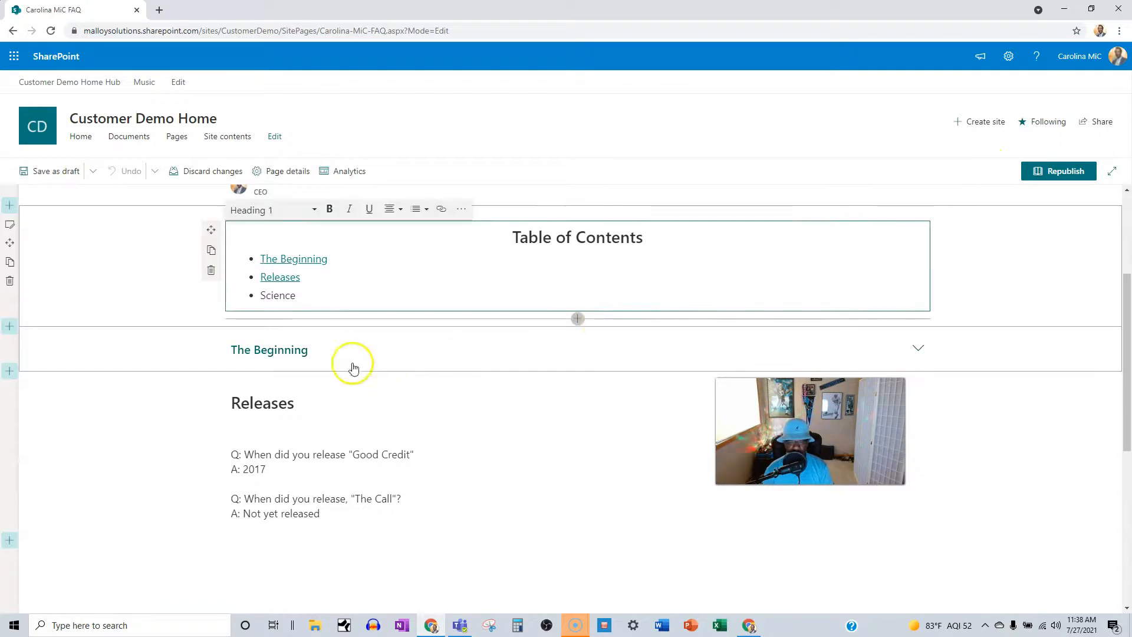
left_click(918, 351)
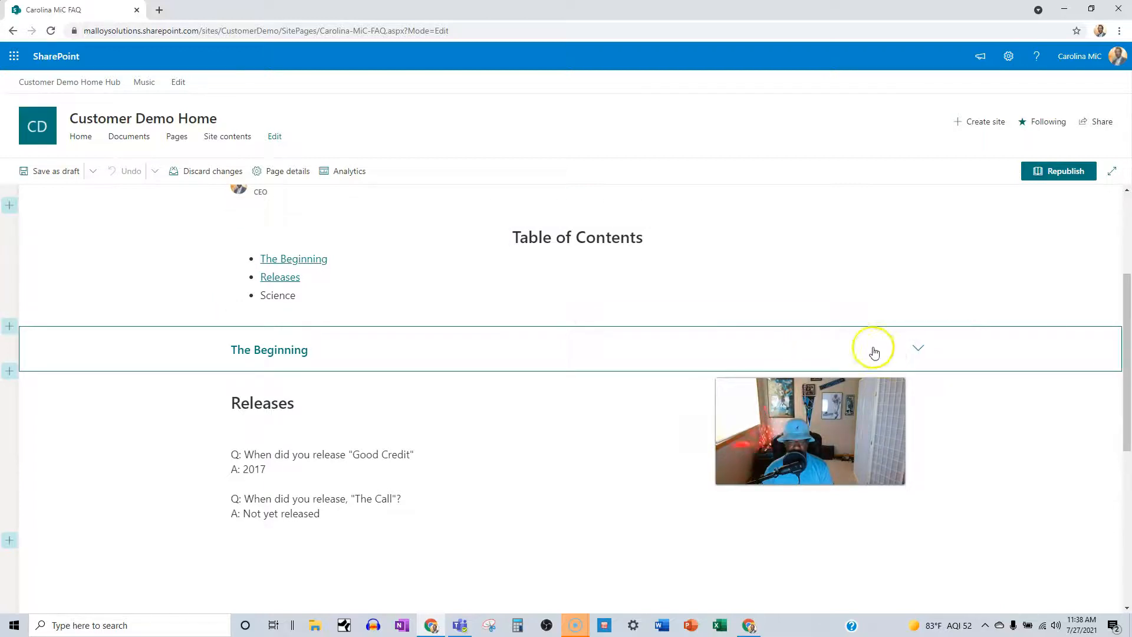
left_click_drag(917, 348, 918, 350)
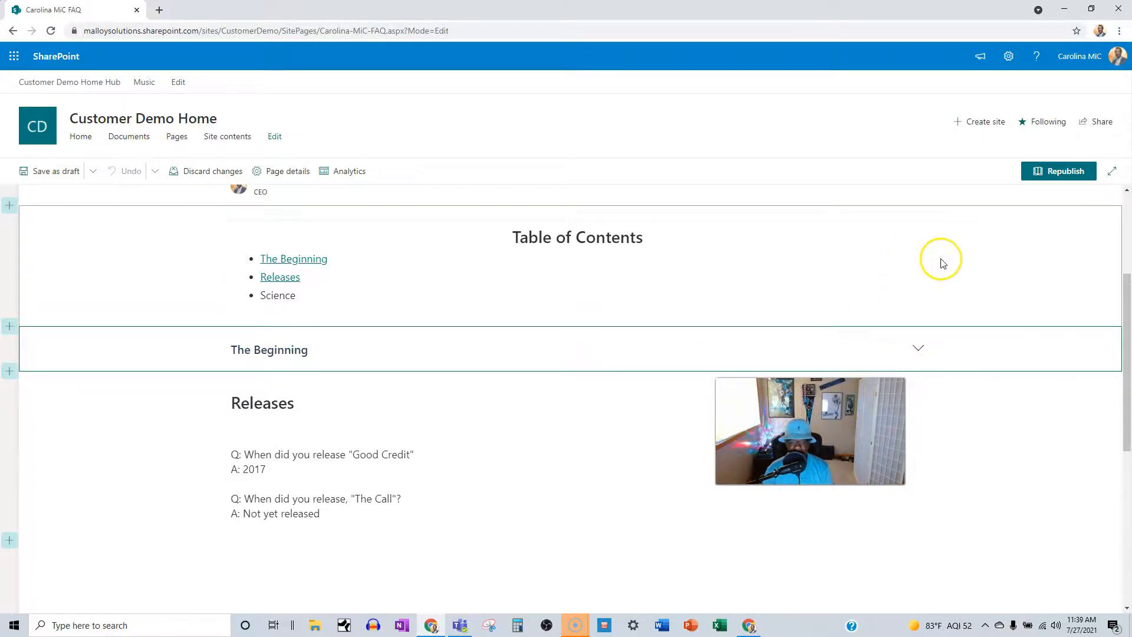
left_click(918, 349)
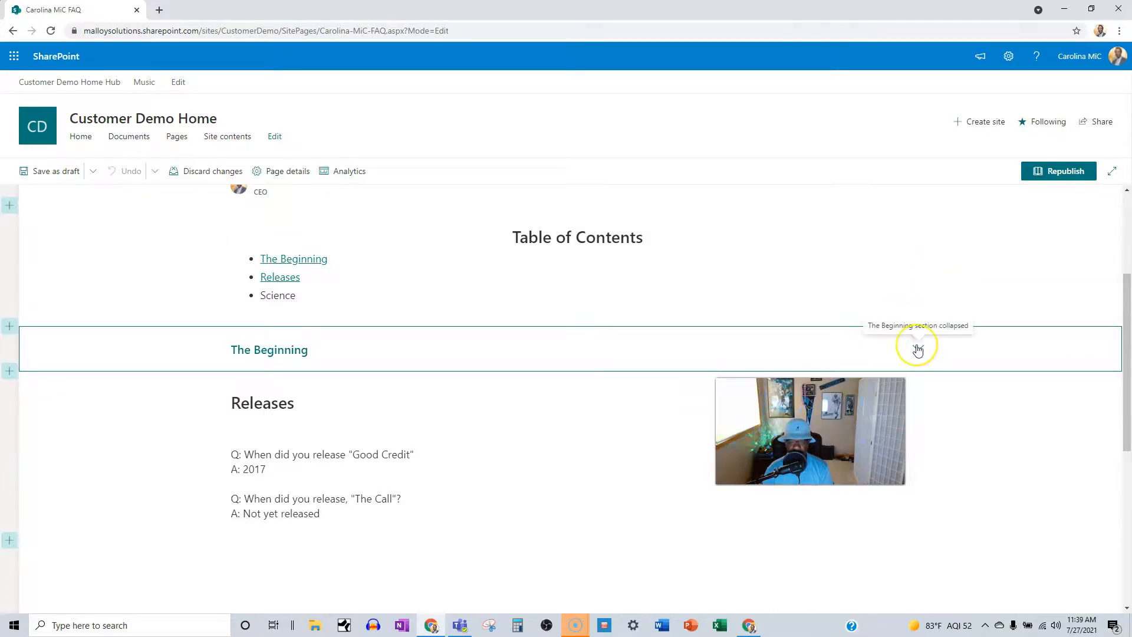
left_click(918, 349)
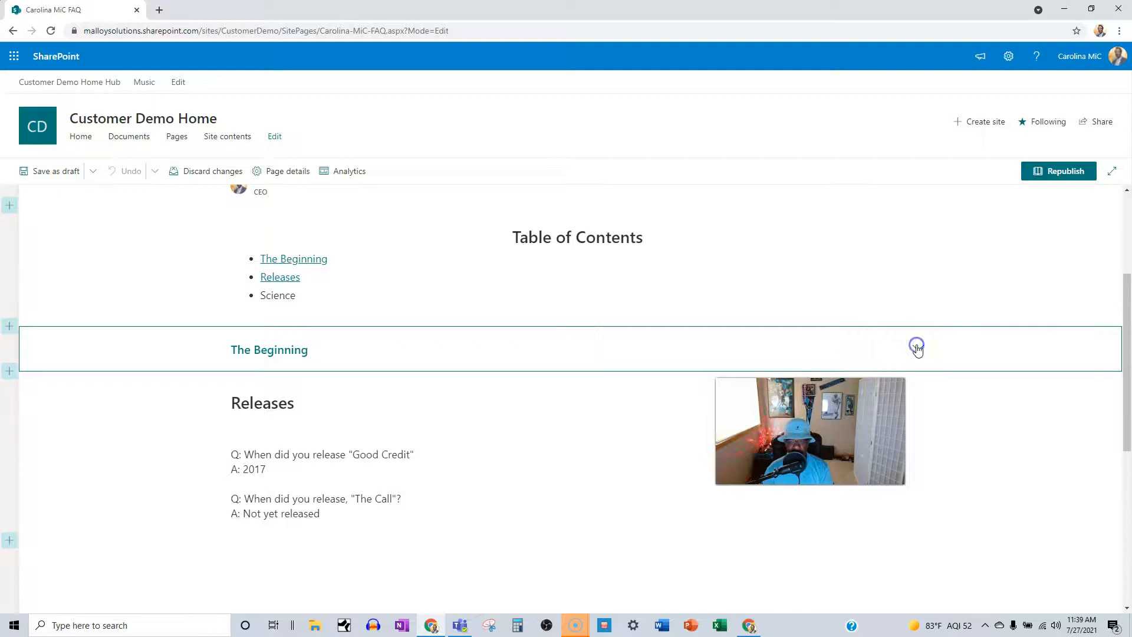
left_click(919, 352)
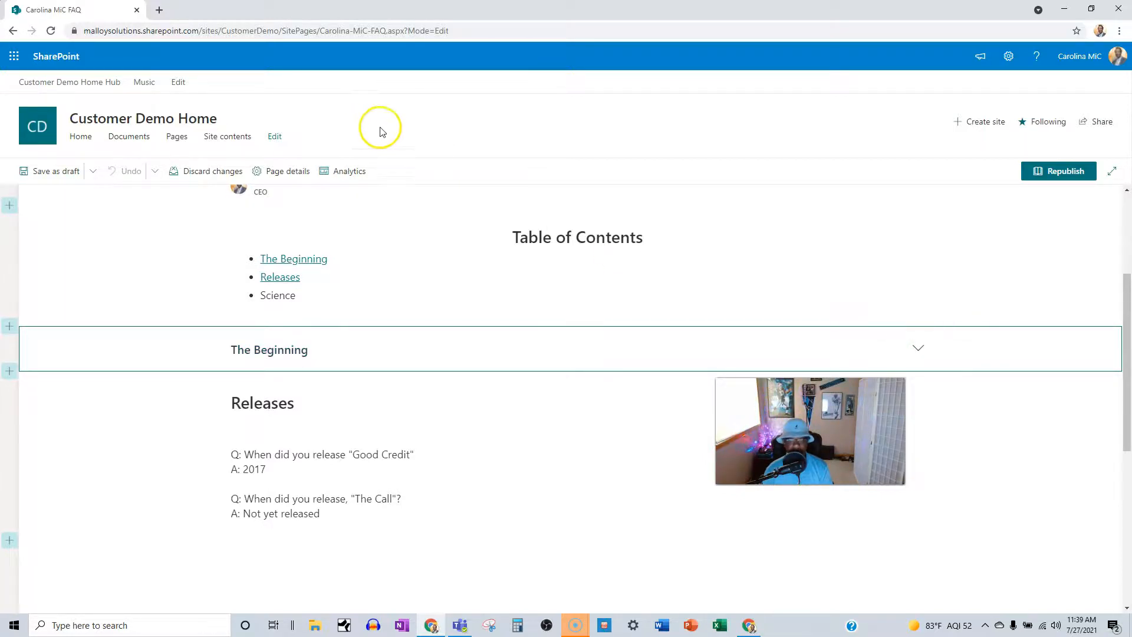
left_click(1059, 171)
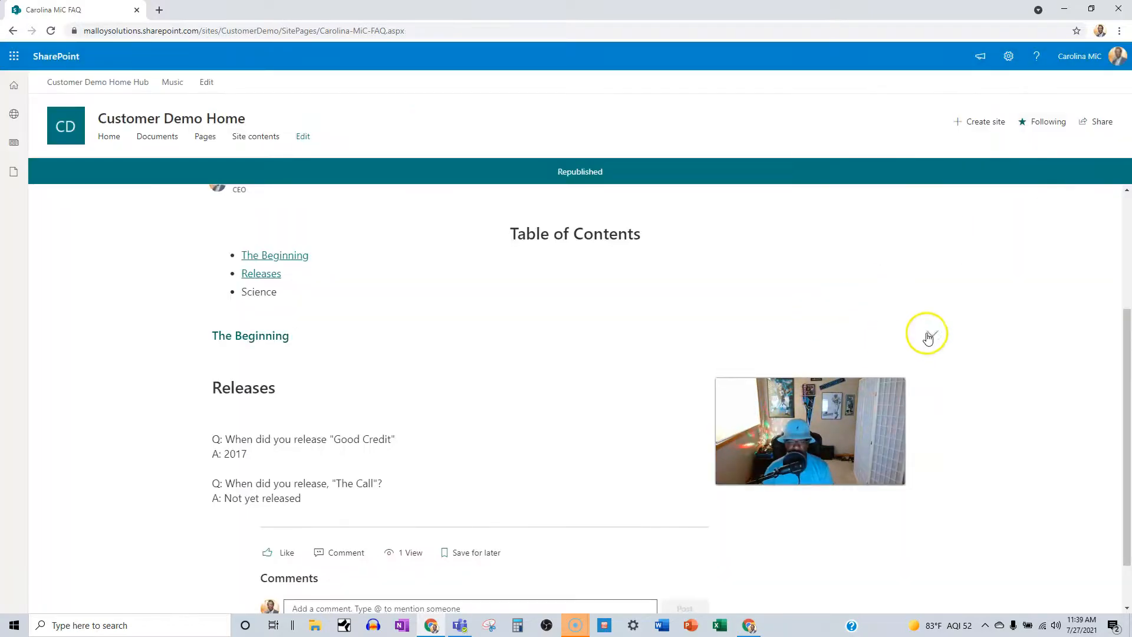
Step: Expand and collapse "The Beginning" section repeatedly on the republished page
left_click(931, 336)
left_click(931, 337)
left_click(932, 336)
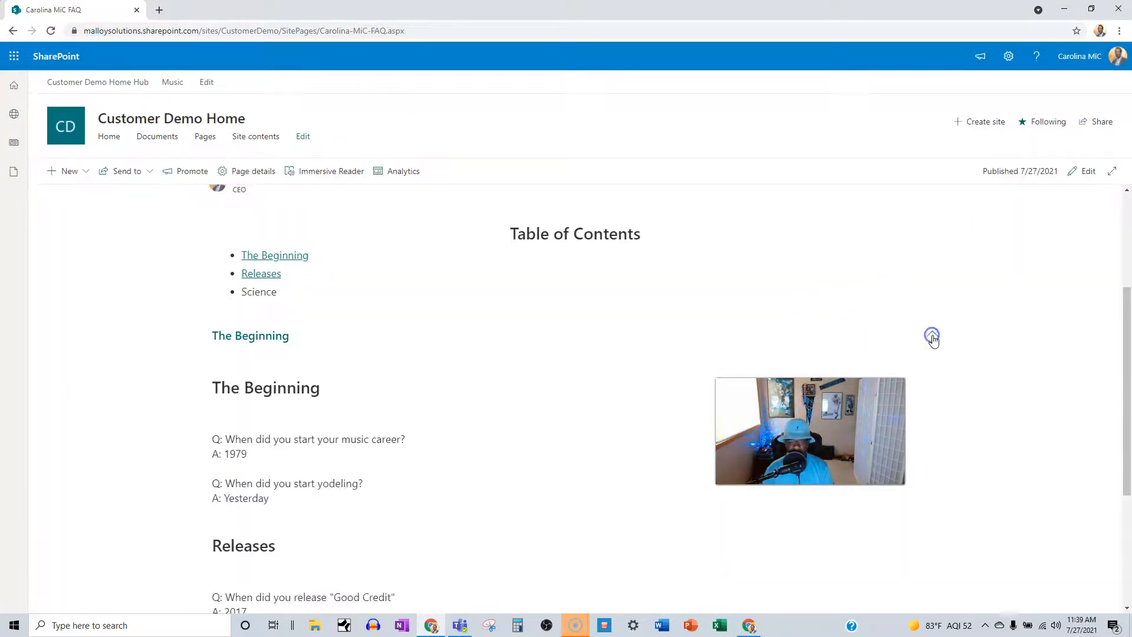
left_click(932, 335)
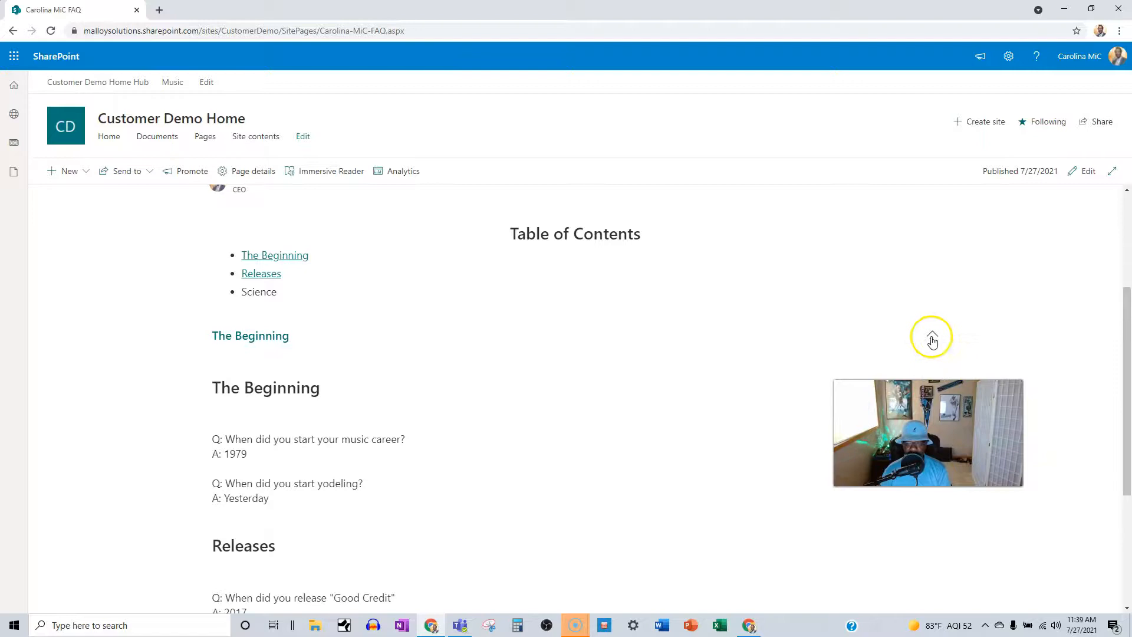
left_click(932, 336)
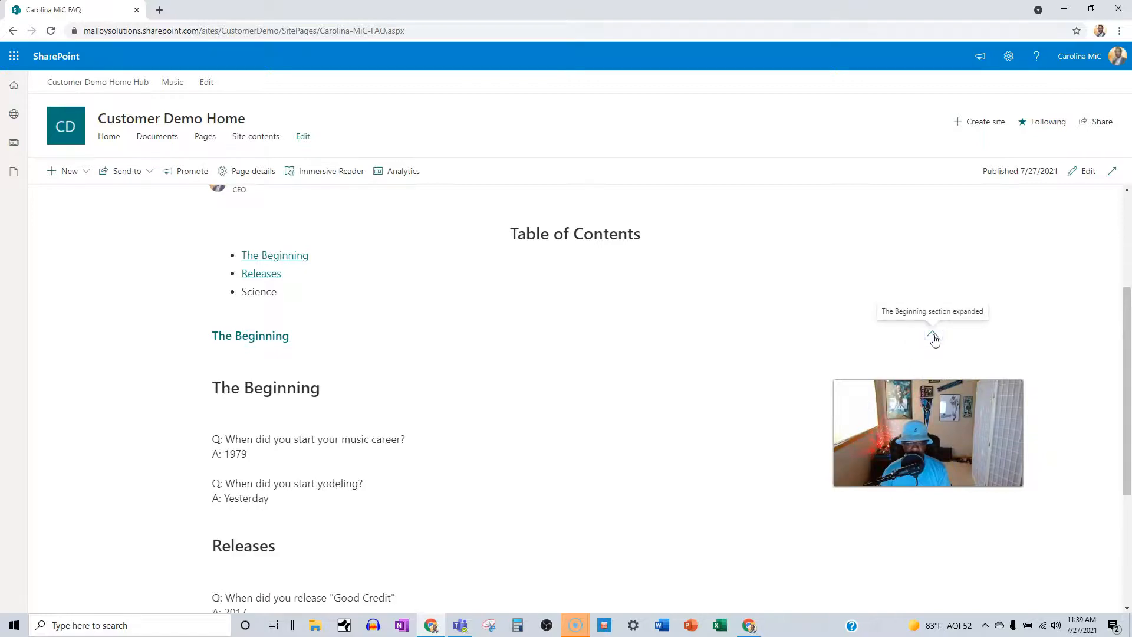
left_click(930, 332)
left_click(931, 333)
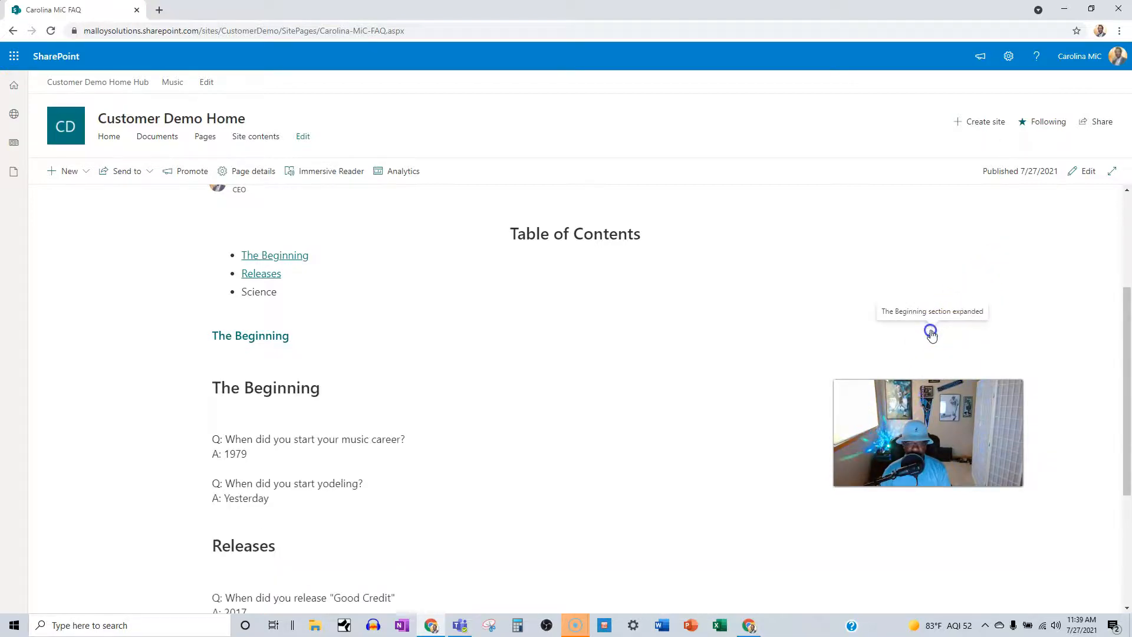
Step: Open the page for editing again, and expand and collapse "The Beginning" section there
left_click(1074, 172)
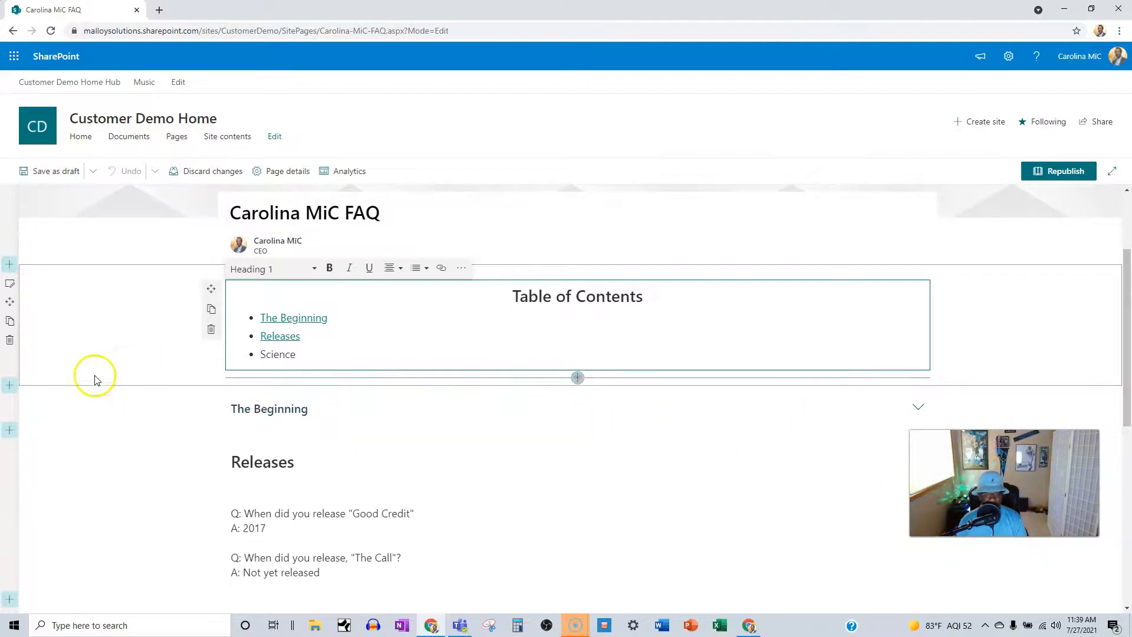
left_click(53, 406)
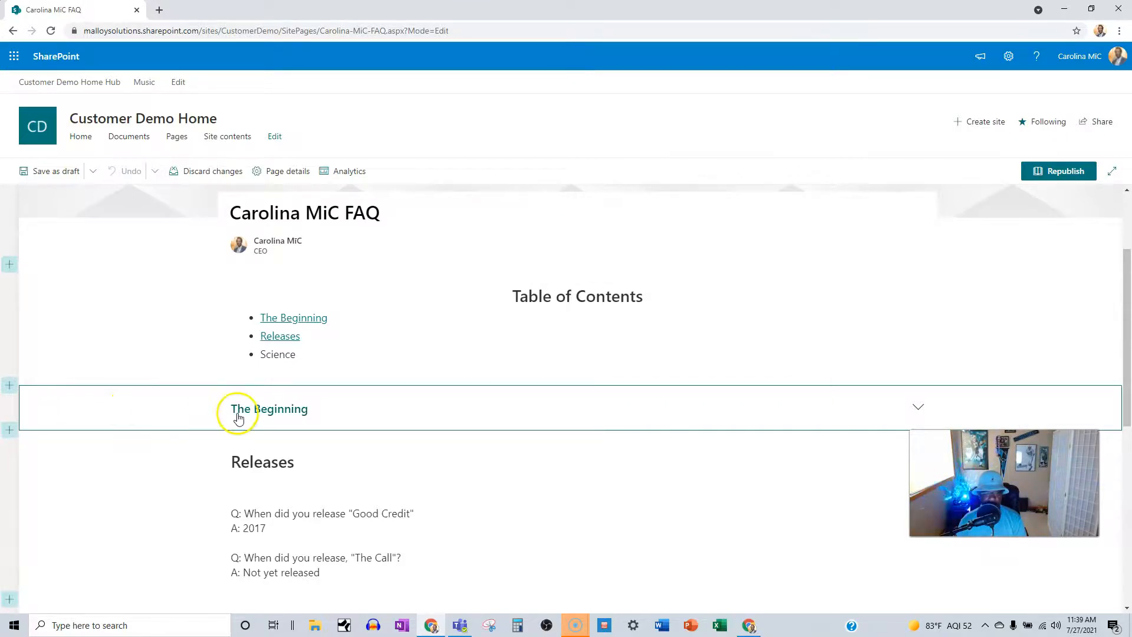
left_click(921, 409)
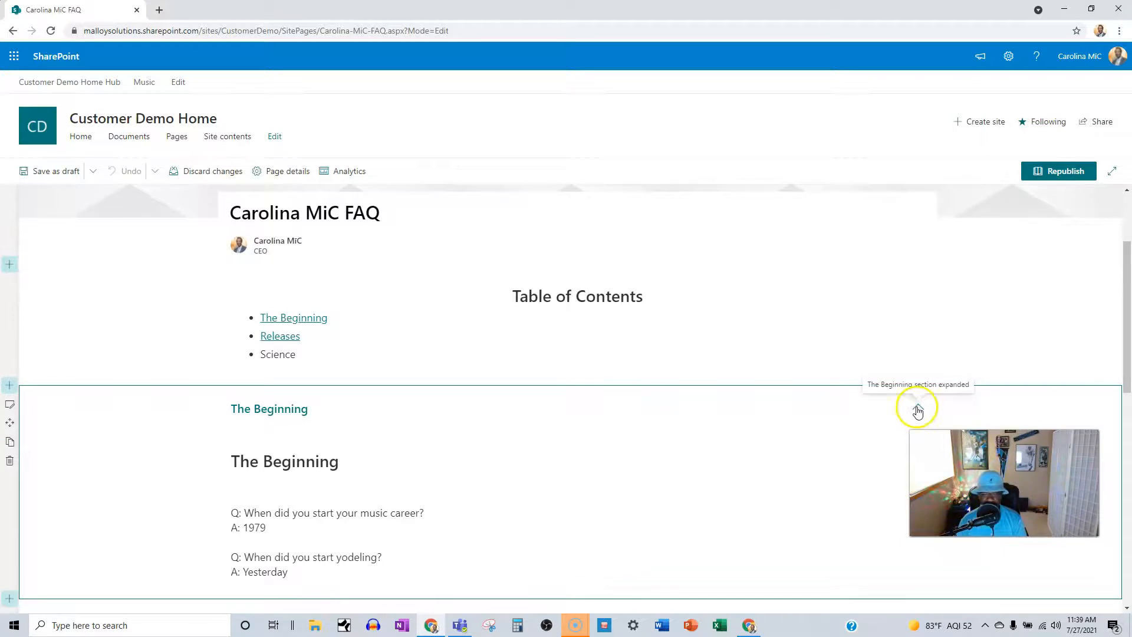
left_click(919, 408)
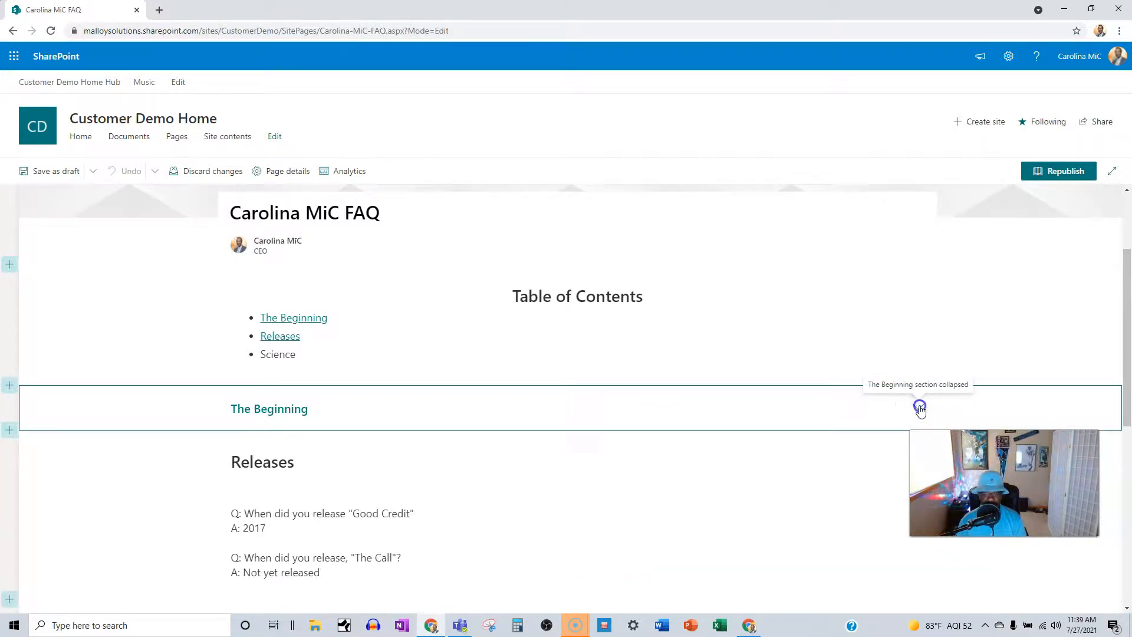
Step: Re-enter "The Beginning" as the display name of the first collapsible section and republish the page
left_click(920, 409)
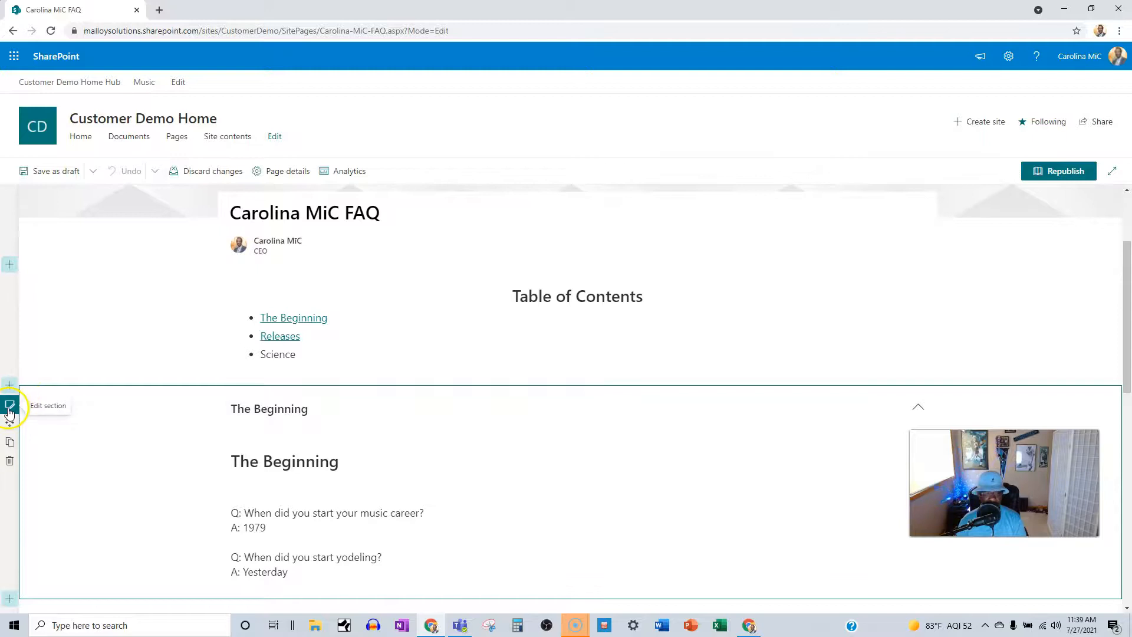
left_click(10, 407)
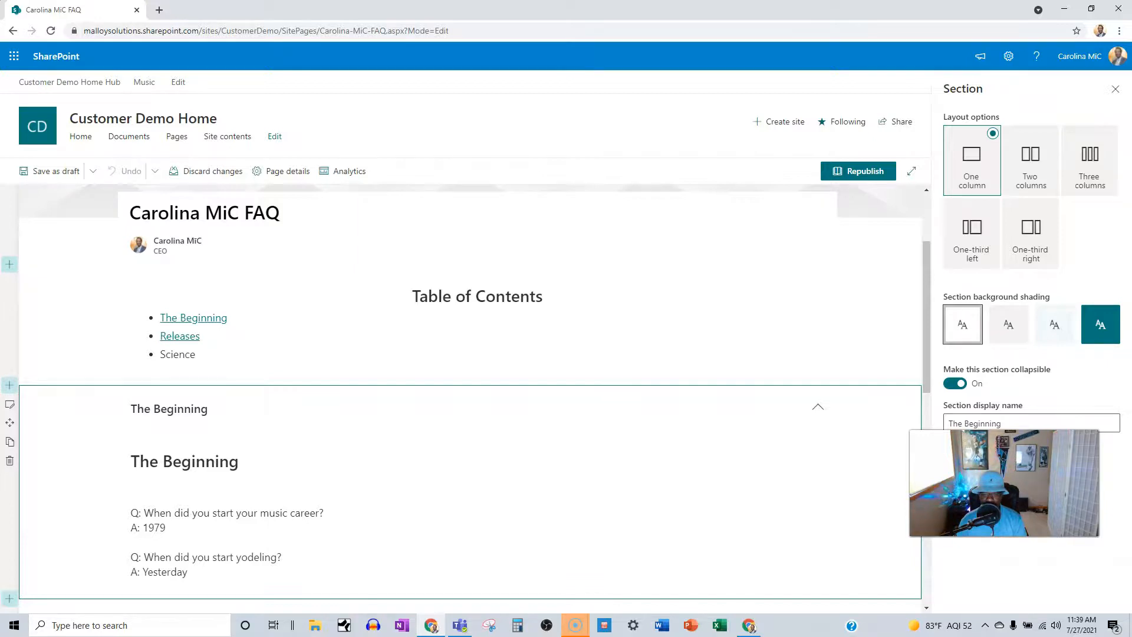
double_click(983, 423)
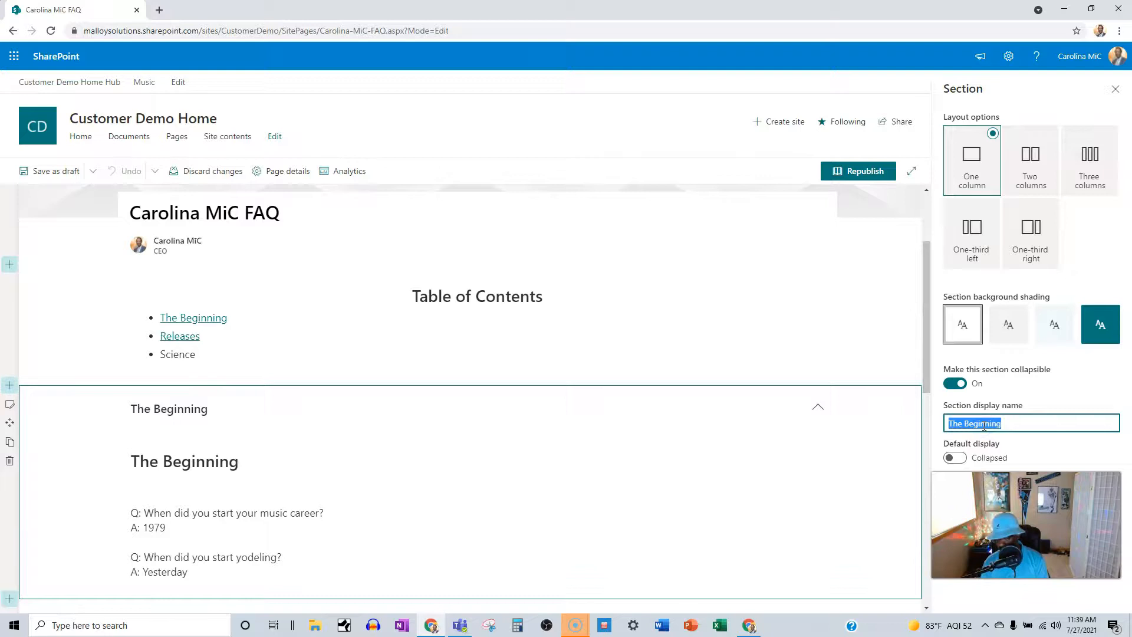
key("BackSpace")
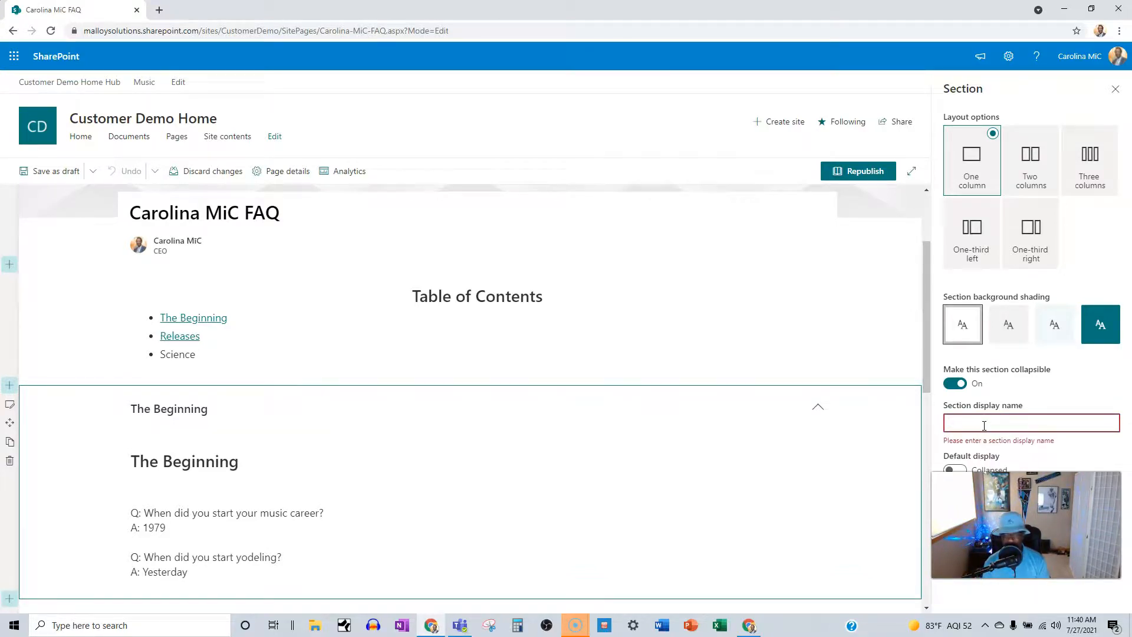
type("The")
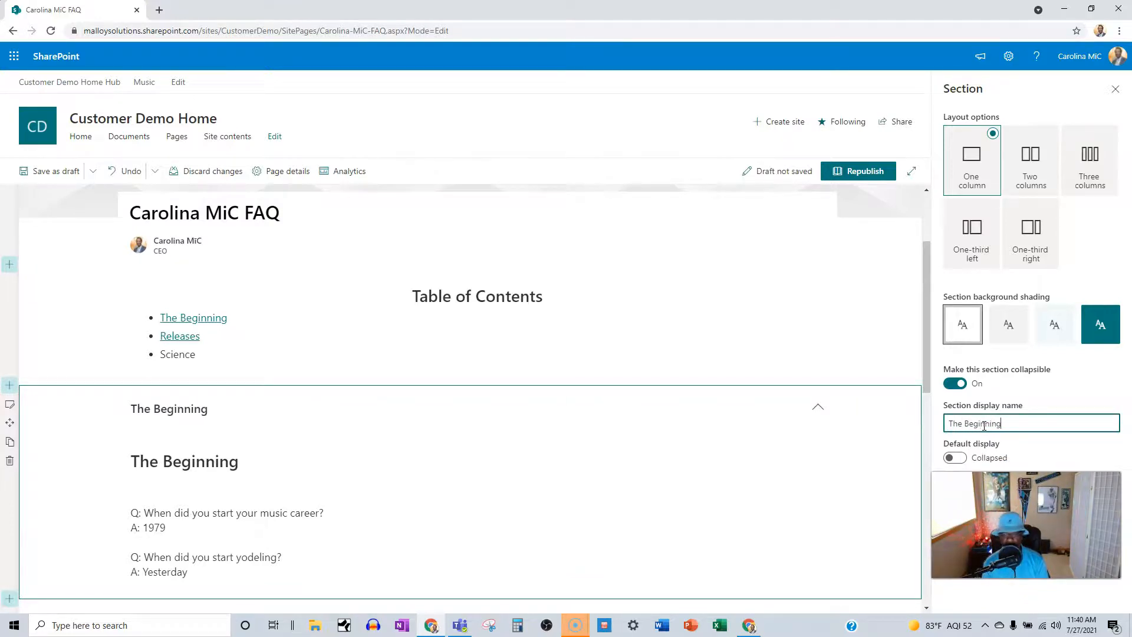
type(" Beginning")
left_click(1057, 450)
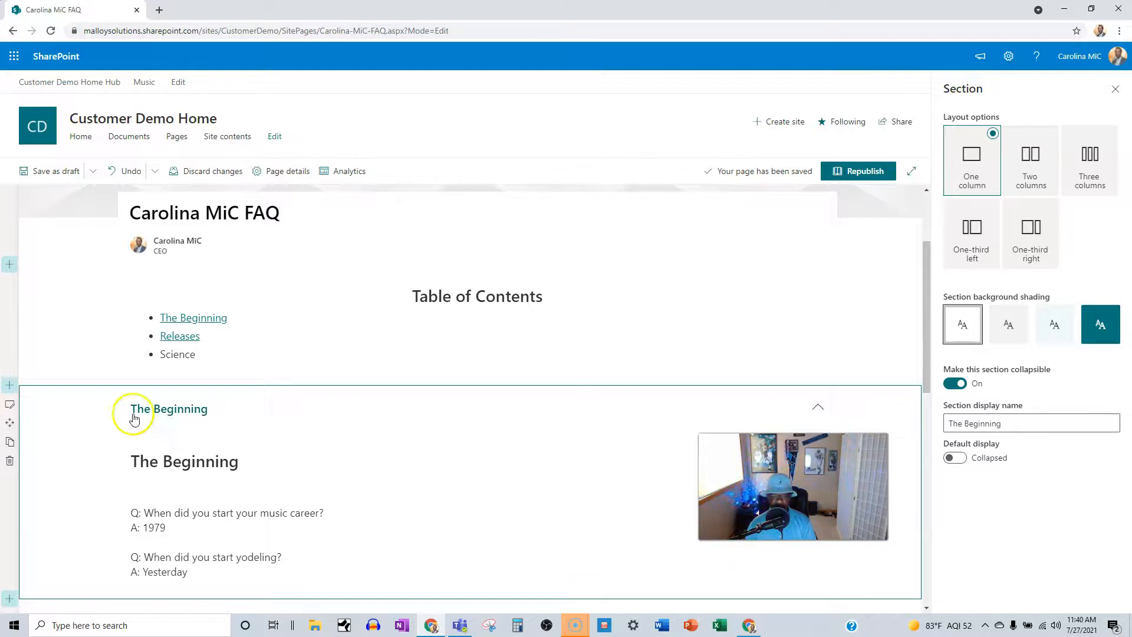
left_click(859, 176)
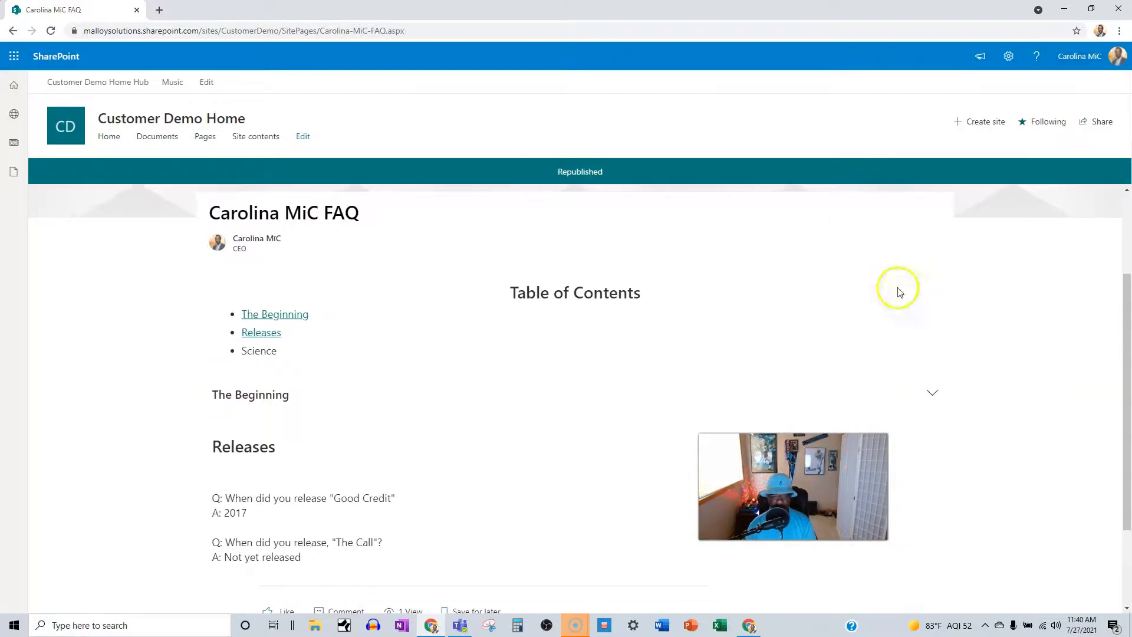
Step: Expand "The Beginning" section on the republished page, and reopen the page for editing to test the section's expand control
left_click(932, 394)
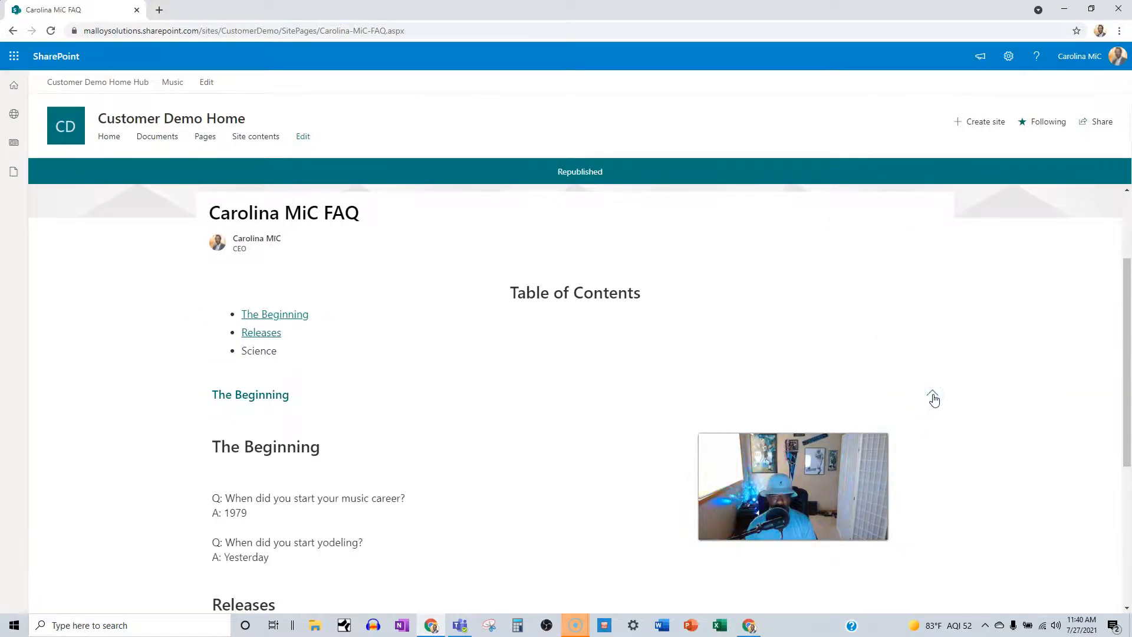
left_click(1083, 172)
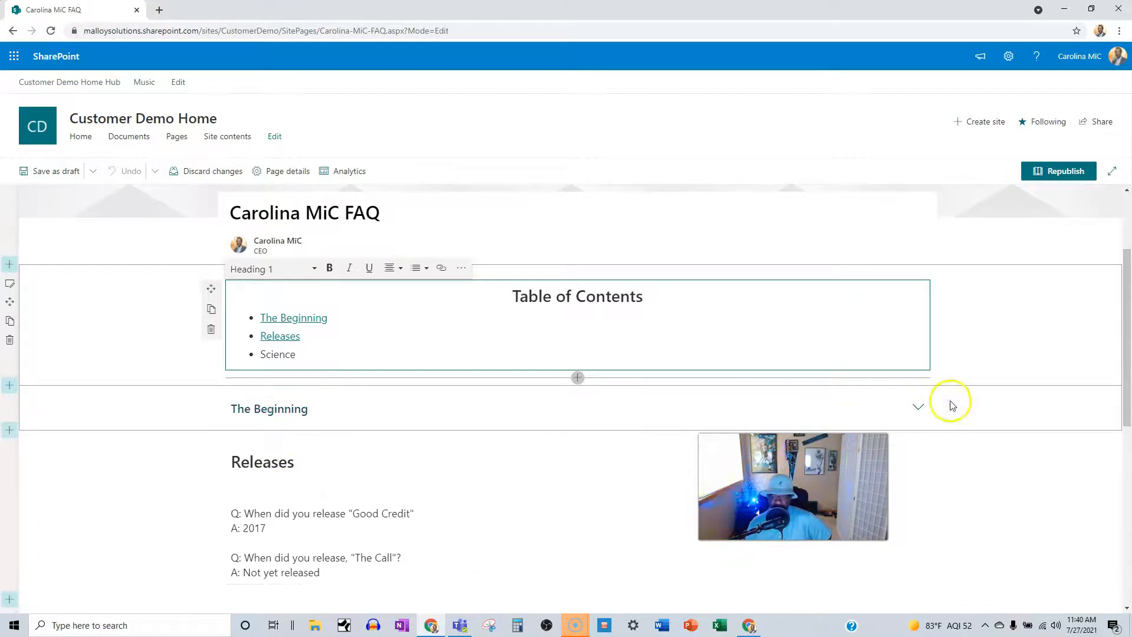
left_click(918, 408)
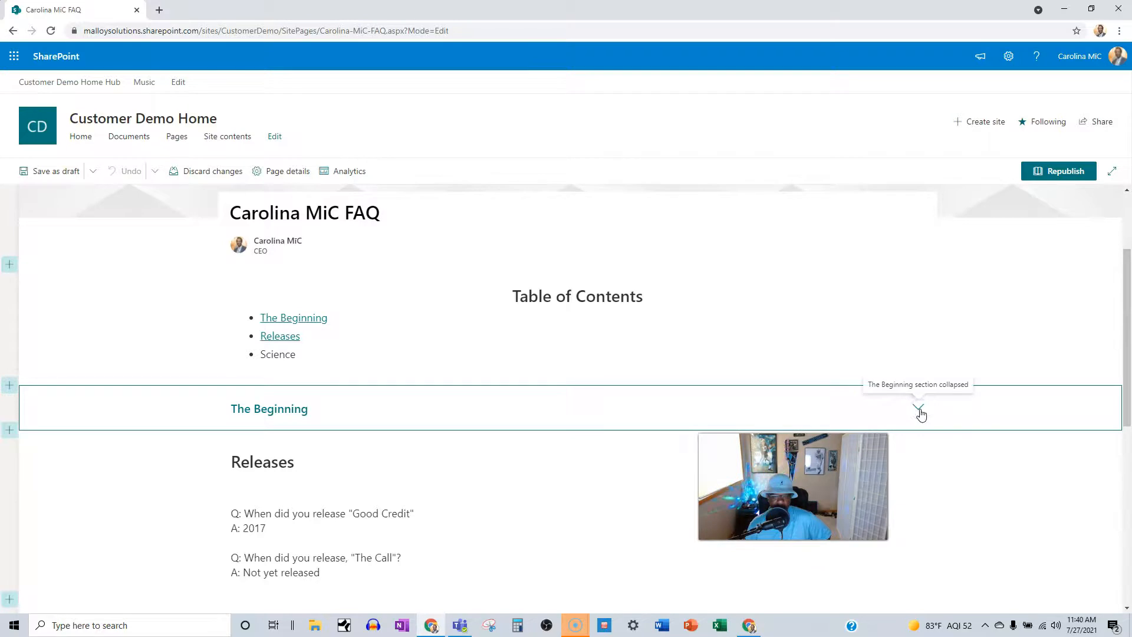
left_click(916, 409)
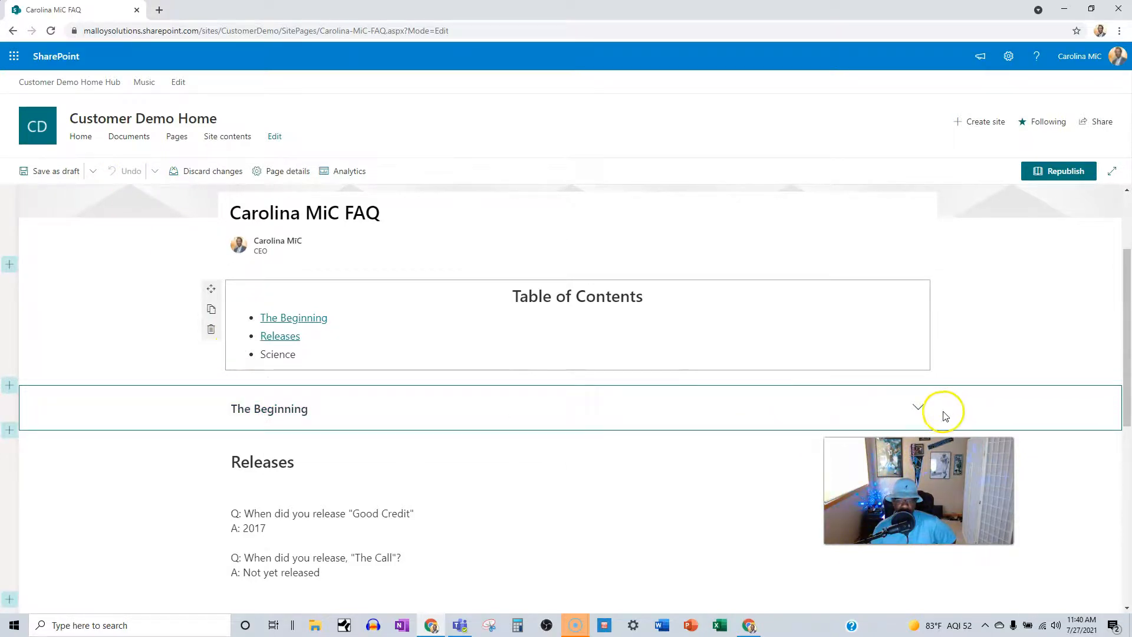
left_click(919, 408)
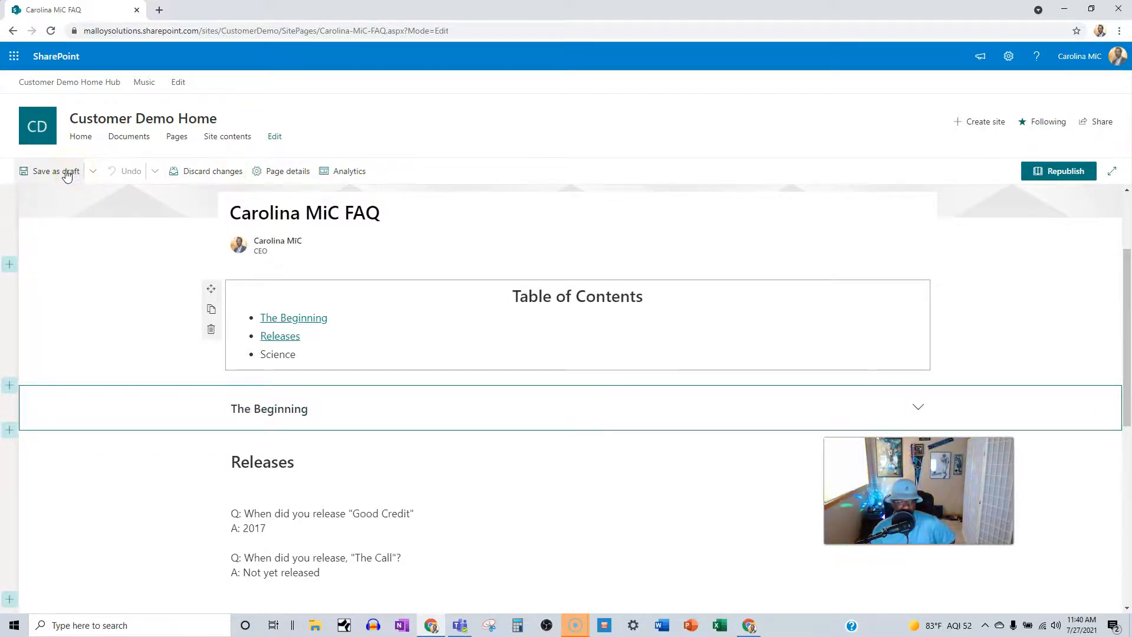
Step: Expand and collapse the section through both its title and its arrow, and check the context options of the title
left_click(237, 416)
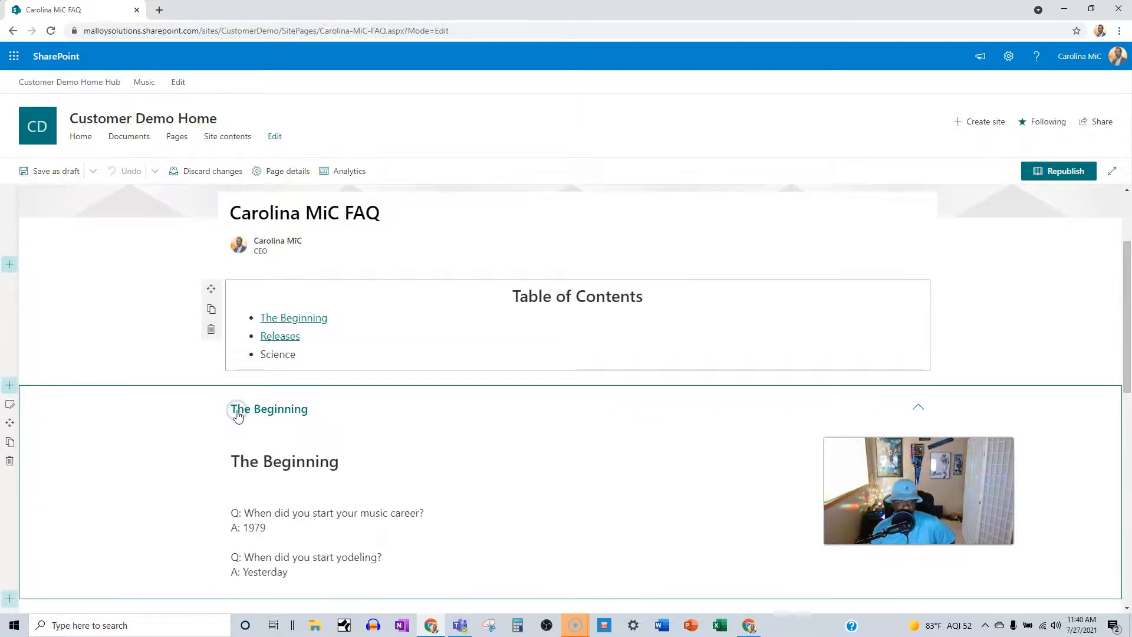
left_click(918, 408)
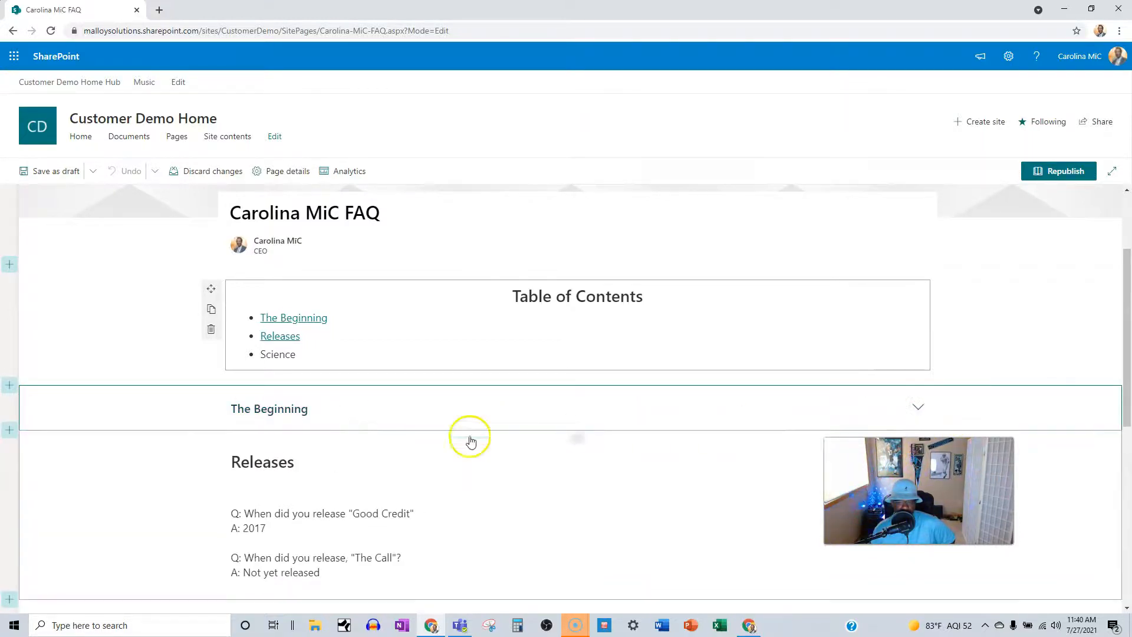
left_click(281, 411)
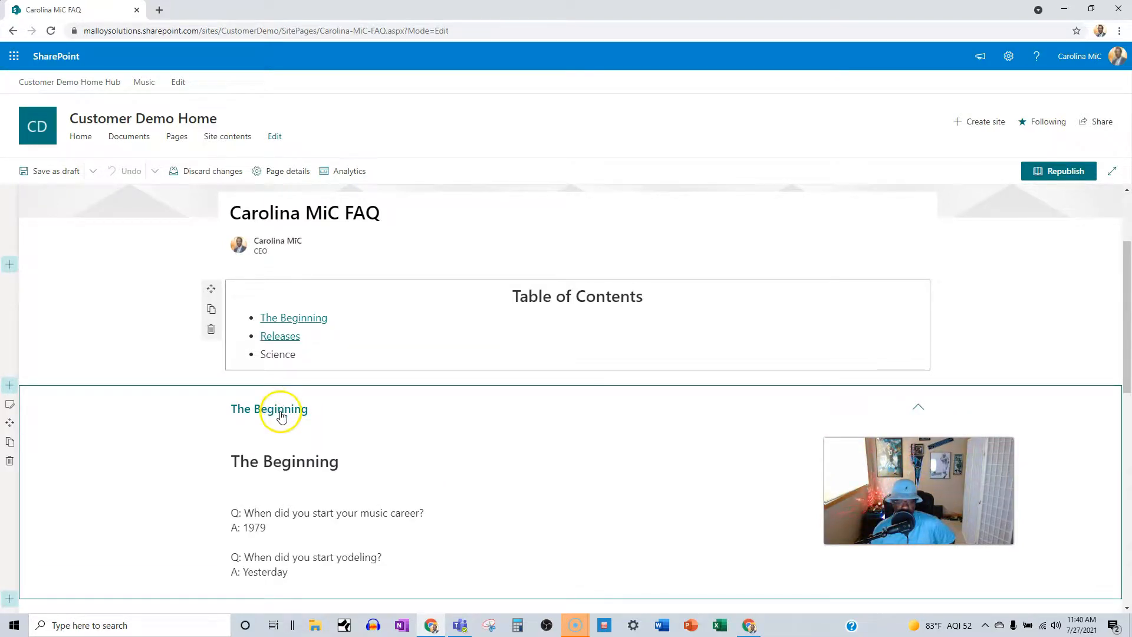
left_click(281, 412)
left_click(281, 412)
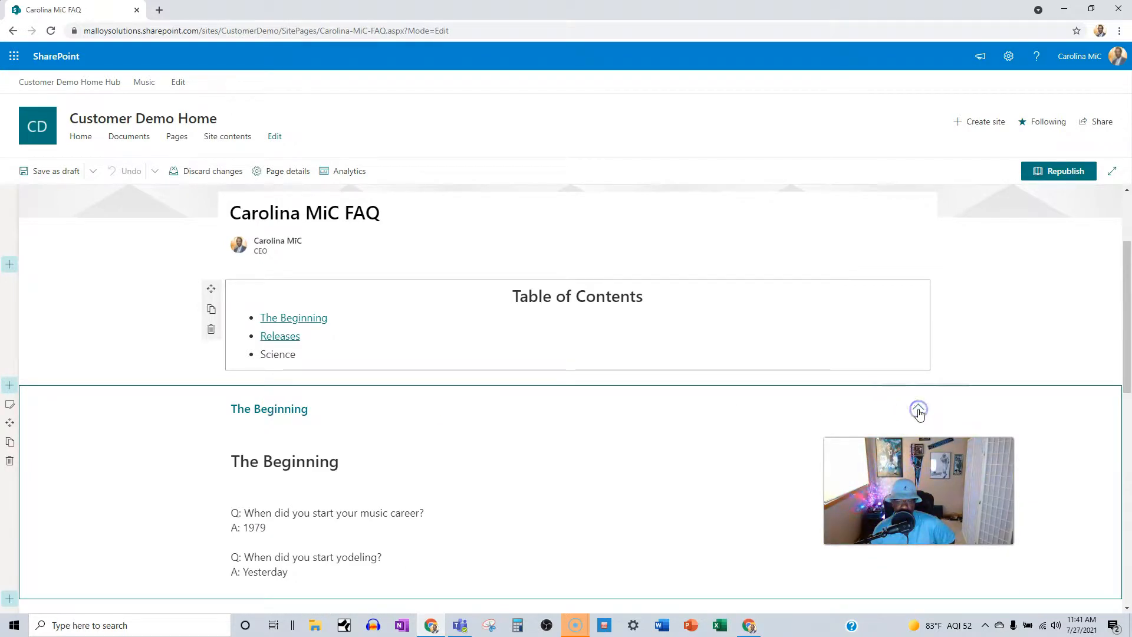
left_click(279, 414)
left_click(279, 412)
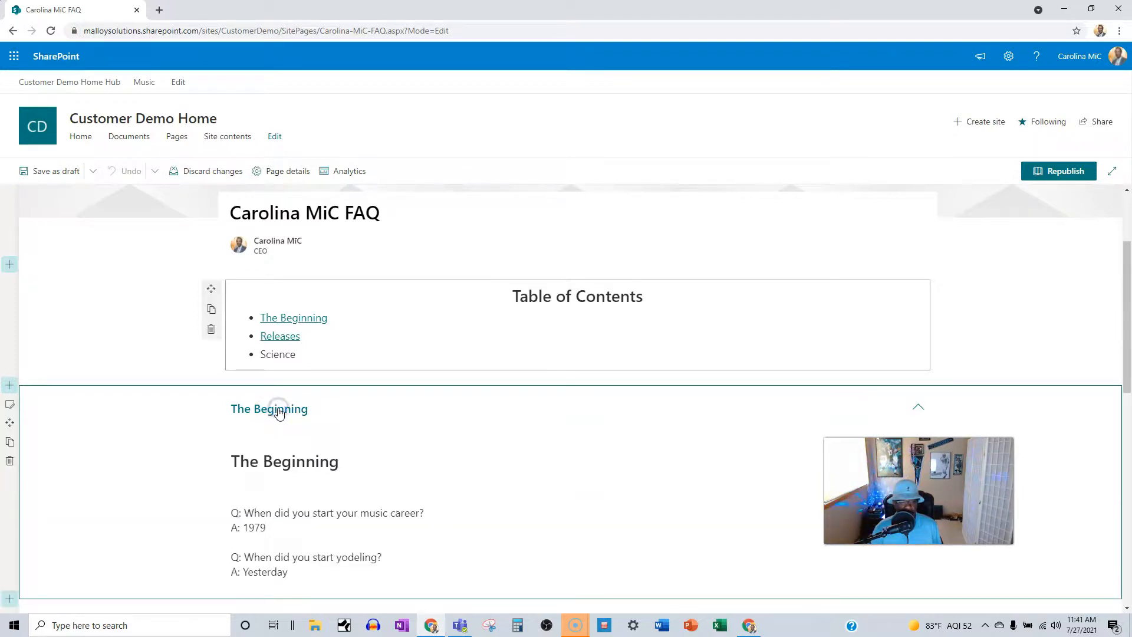
right_click(279, 413)
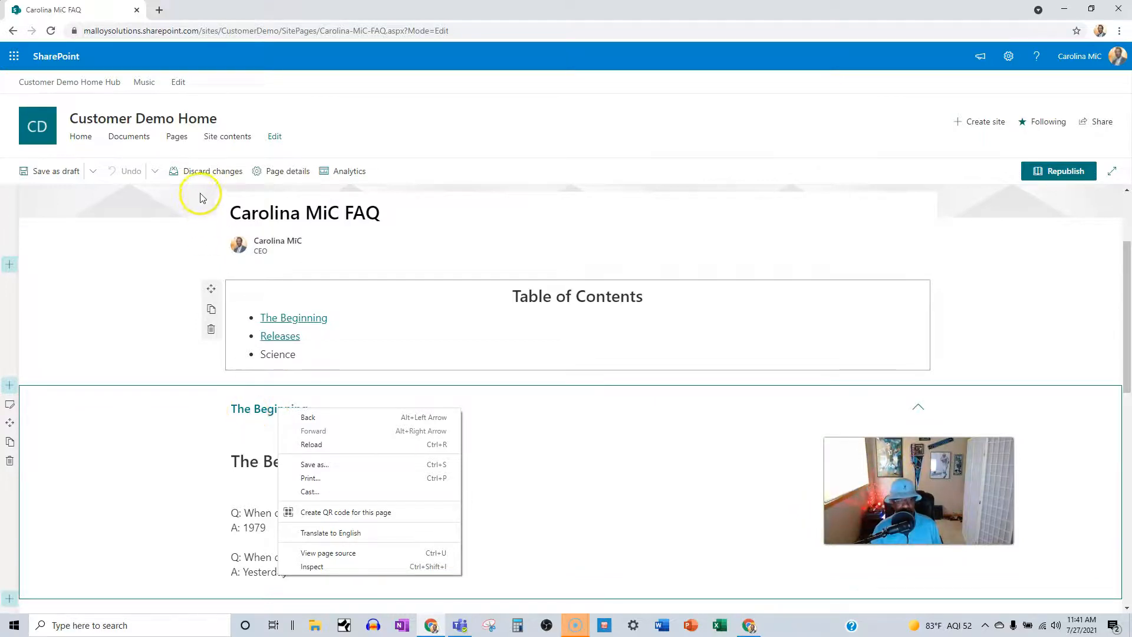
Step: Save the page as a draft and examine how the section title toggles and which context options it offers there
left_click(47, 173)
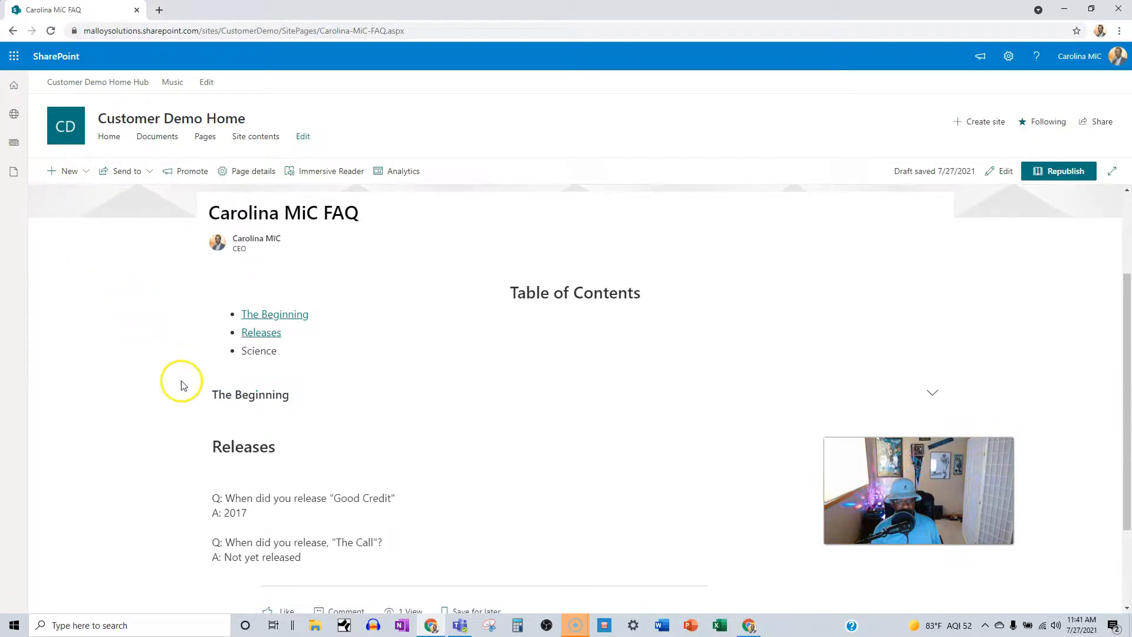
right_click(251, 398)
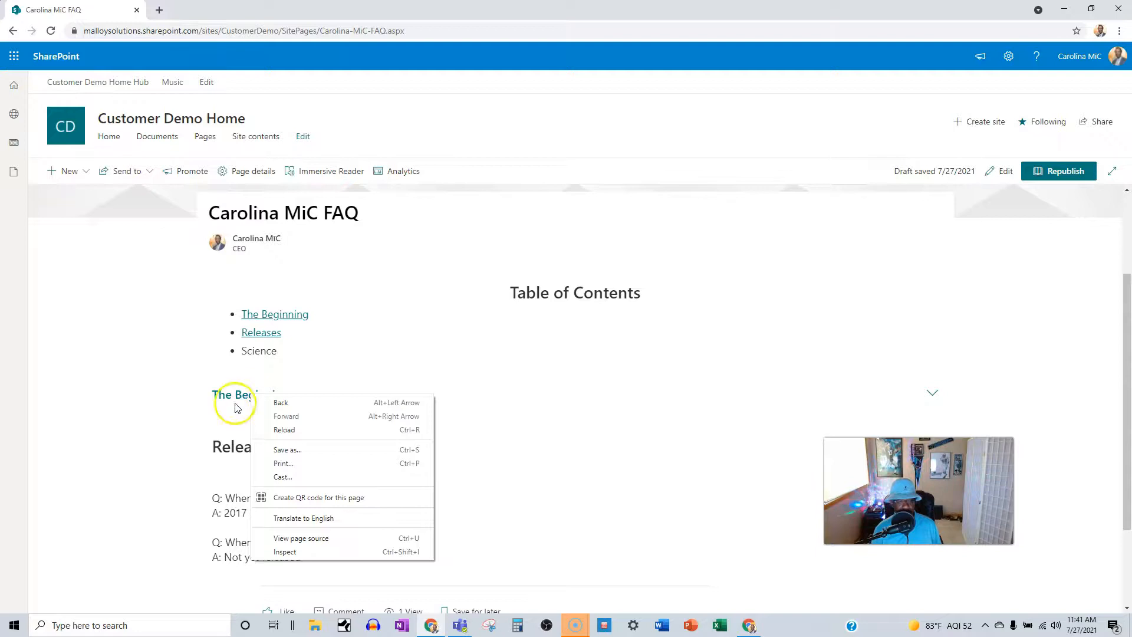
left_click(215, 424)
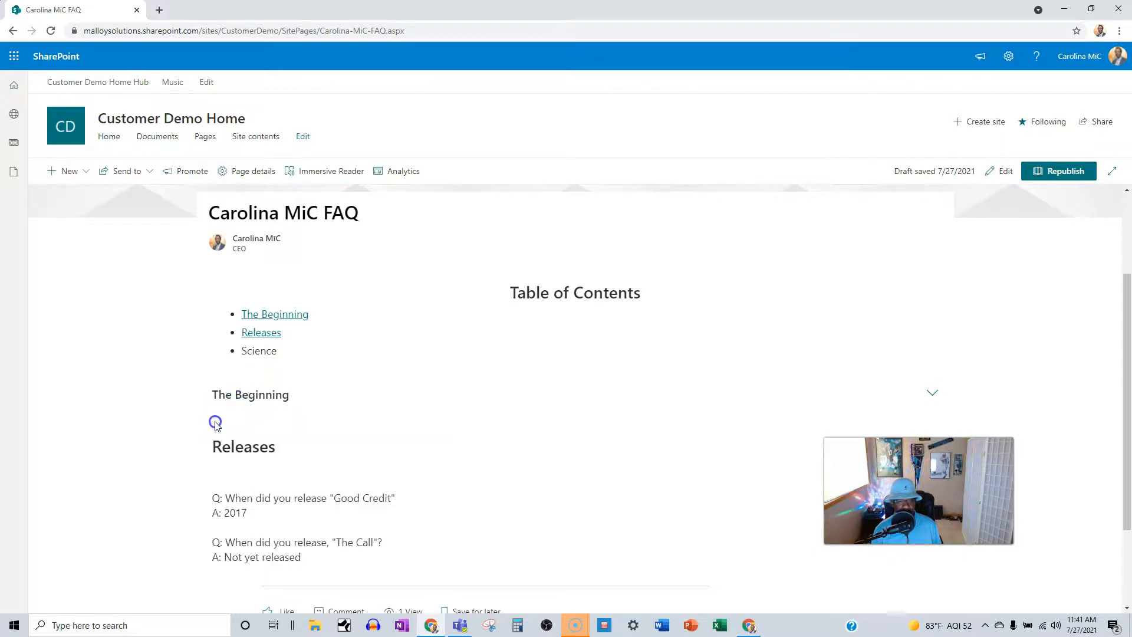
left_click(254, 398)
left_click(256, 400)
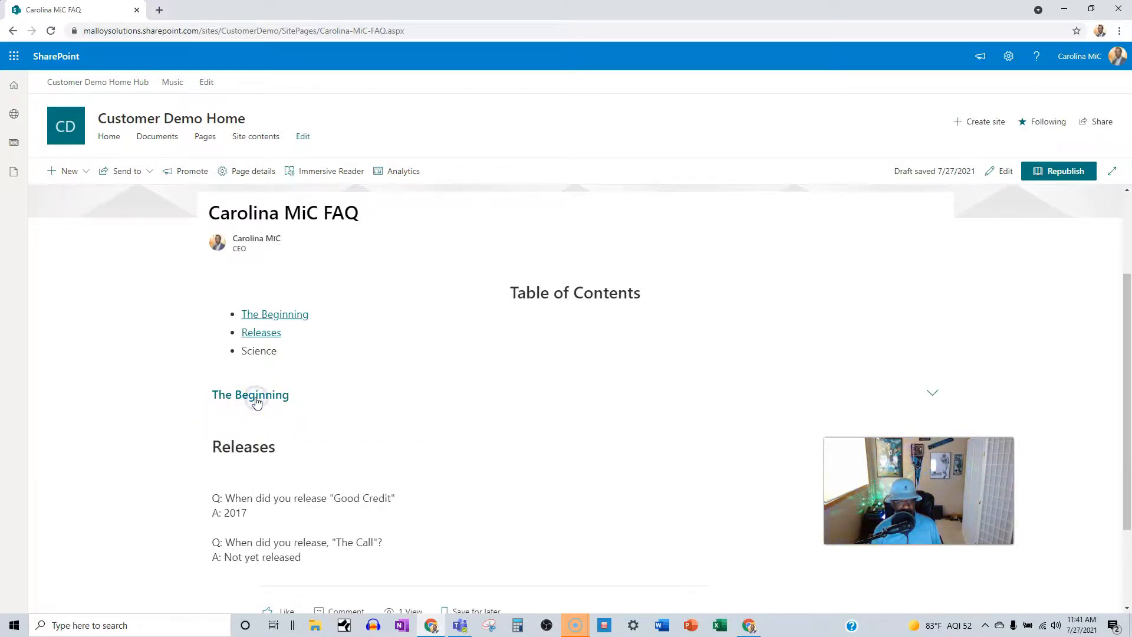
left_click(933, 393)
left_click(934, 393)
right_click(267, 400)
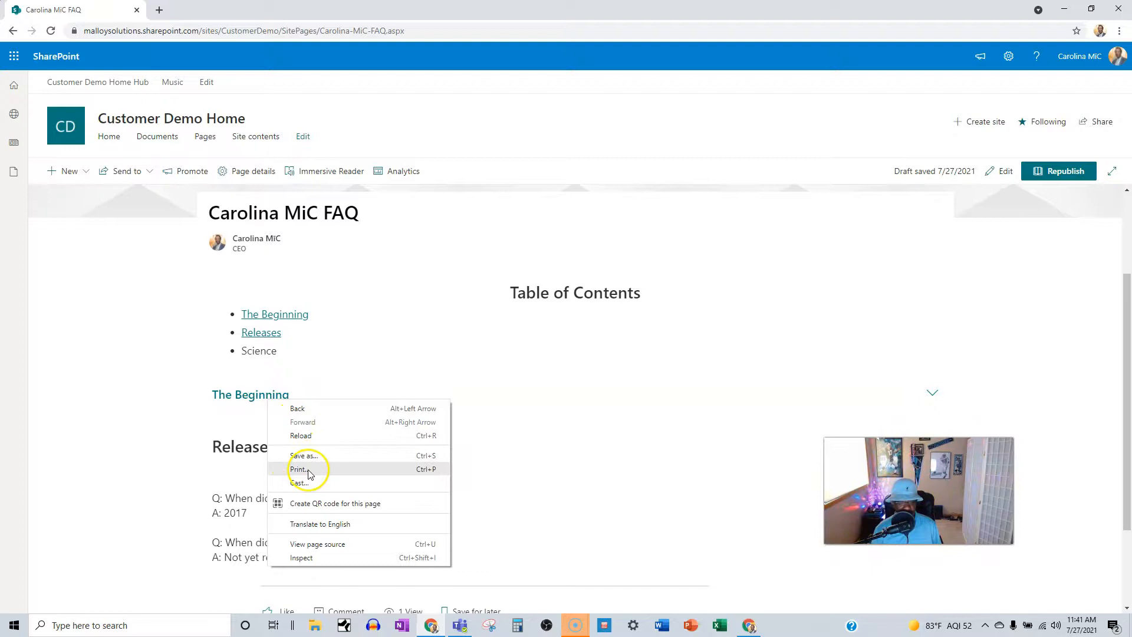
left_click(197, 420)
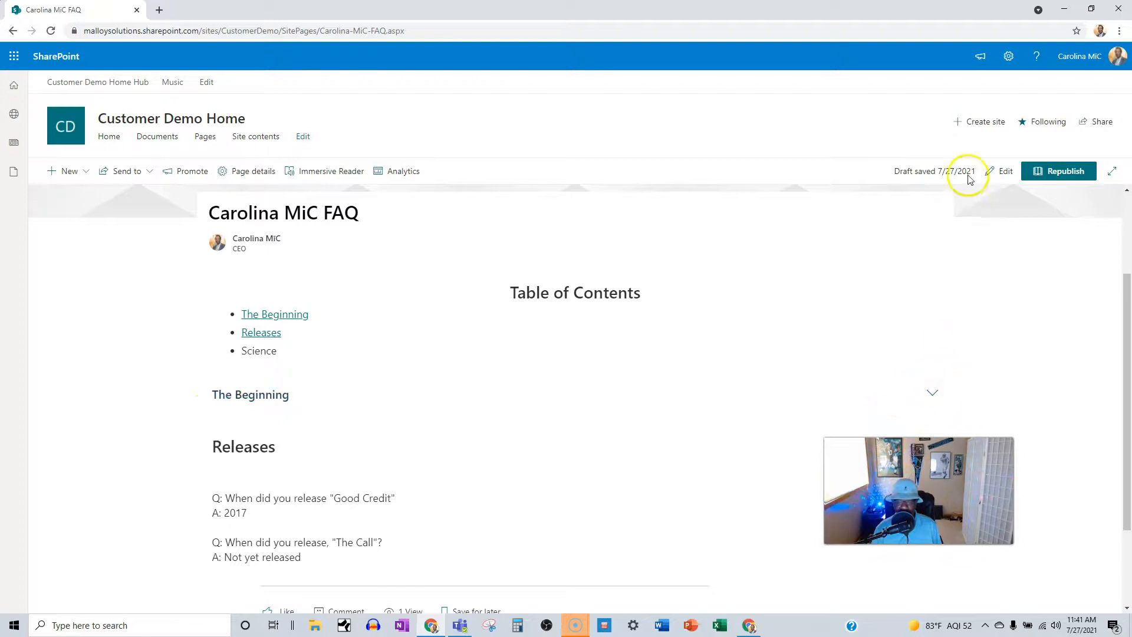
Step: Reopen the page for editing and change "The Beginning" heading inside the collapsible section's text to Heading 3
left_click(1000, 173)
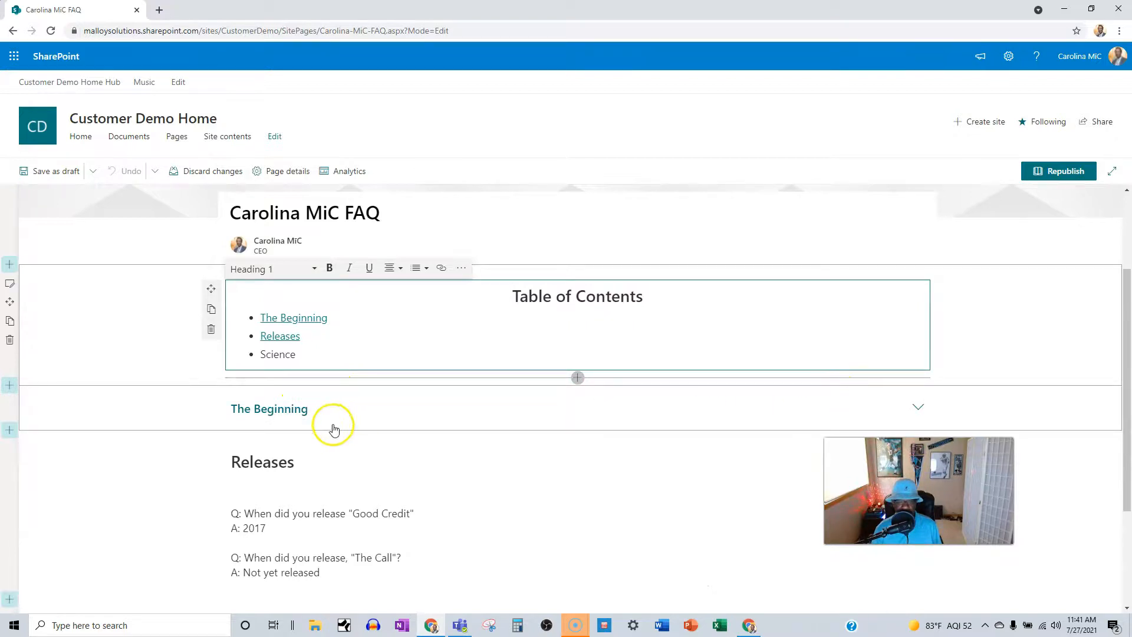
left_click(297, 416)
left_click(284, 457)
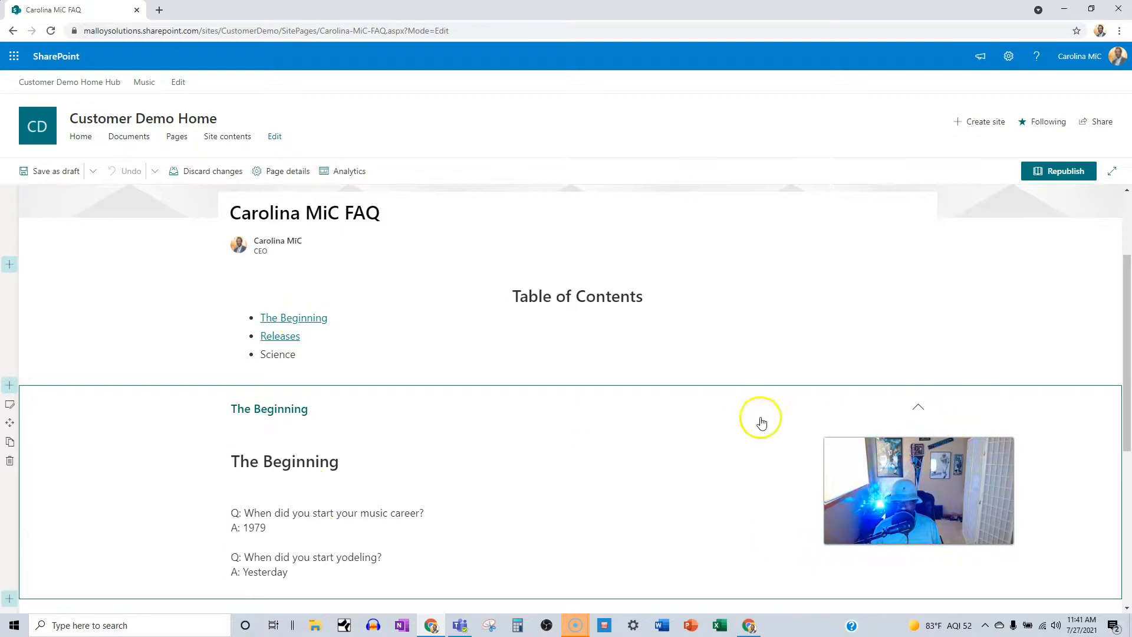
left_click(267, 464)
triple_click(298, 464)
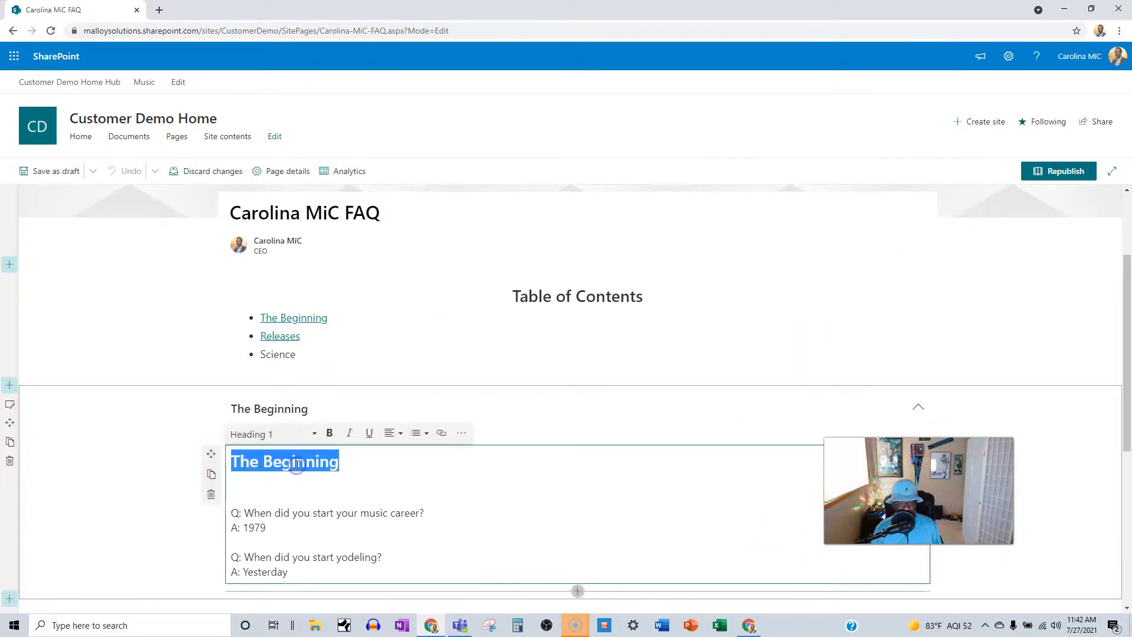
left_click(314, 434)
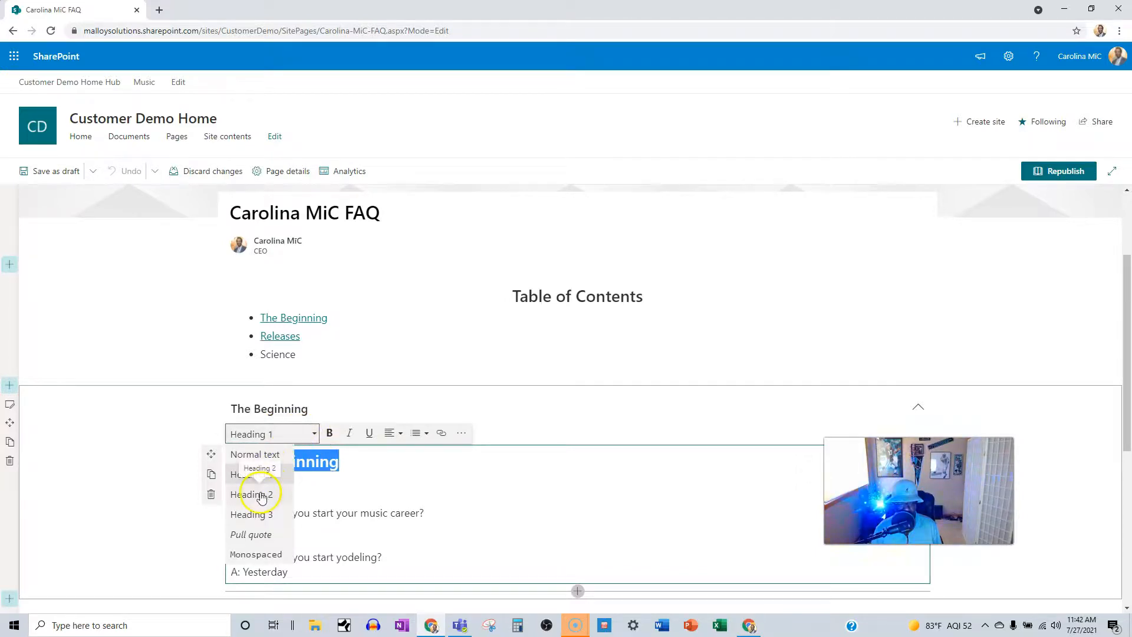
left_click(262, 516)
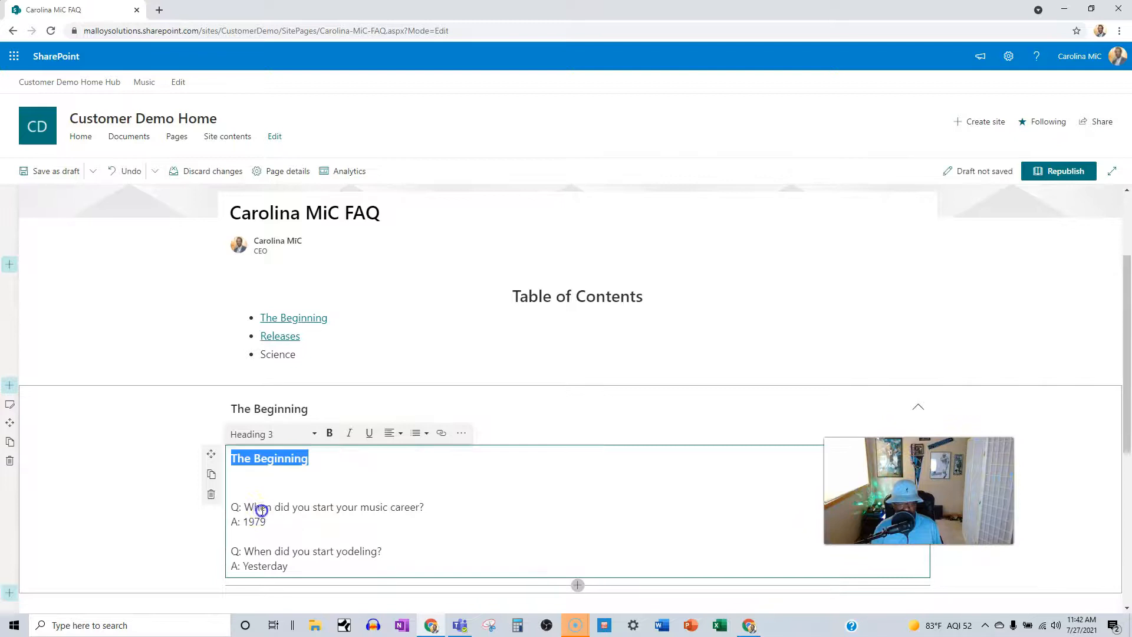
left_click(393, 470)
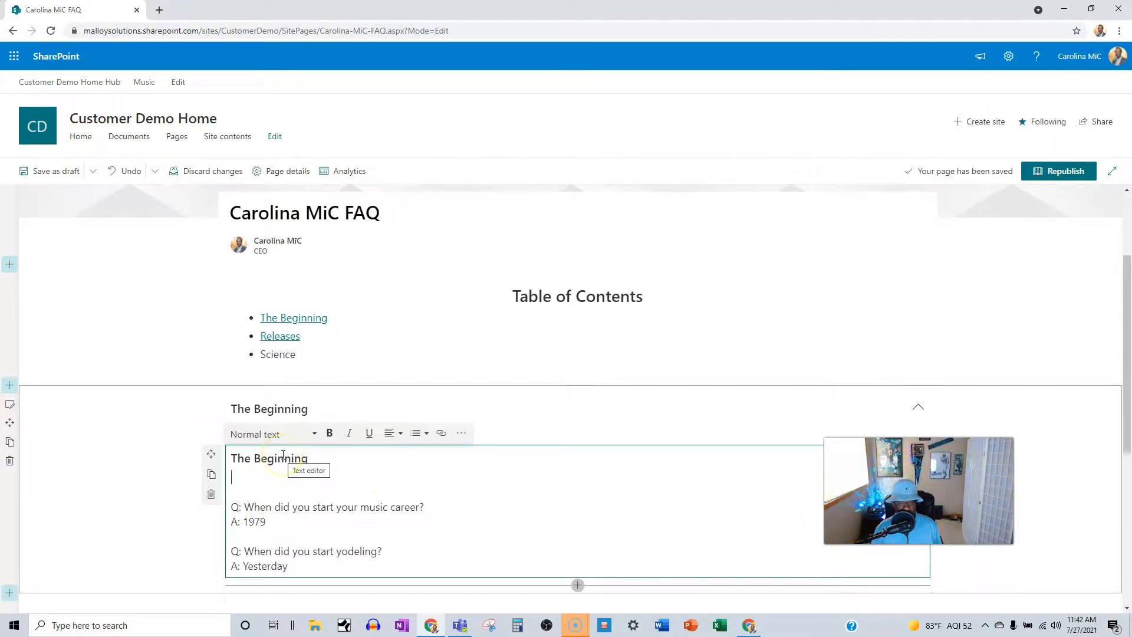
Step: Republish the page and test the expanded "The Beginning" section and the "Releases" table of contents link
left_click(1064, 171)
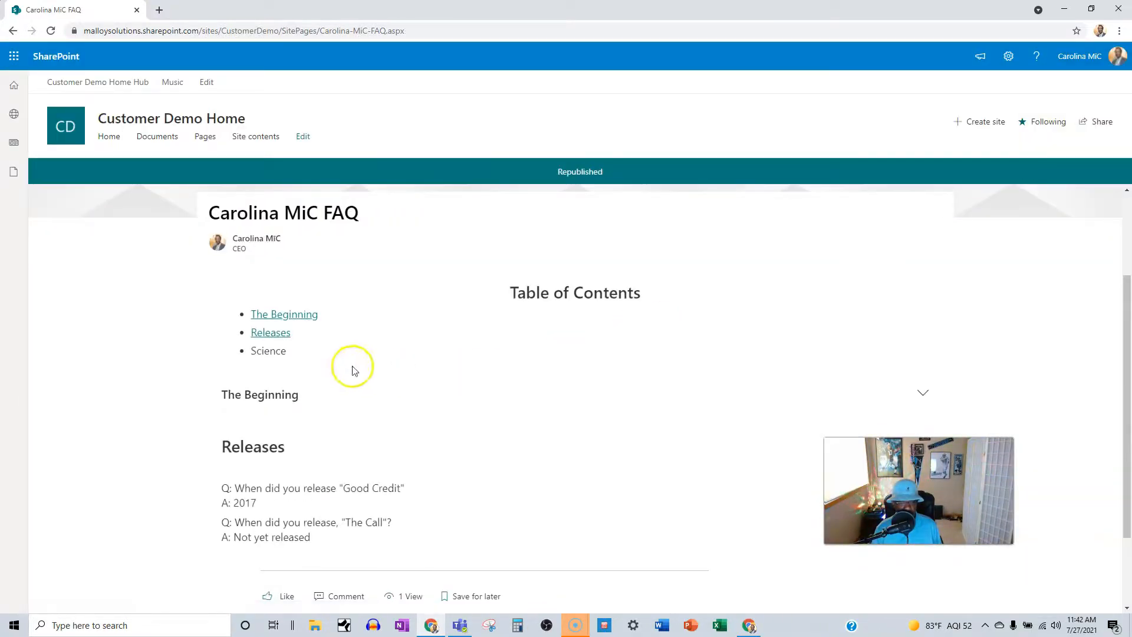
left_click(278, 401)
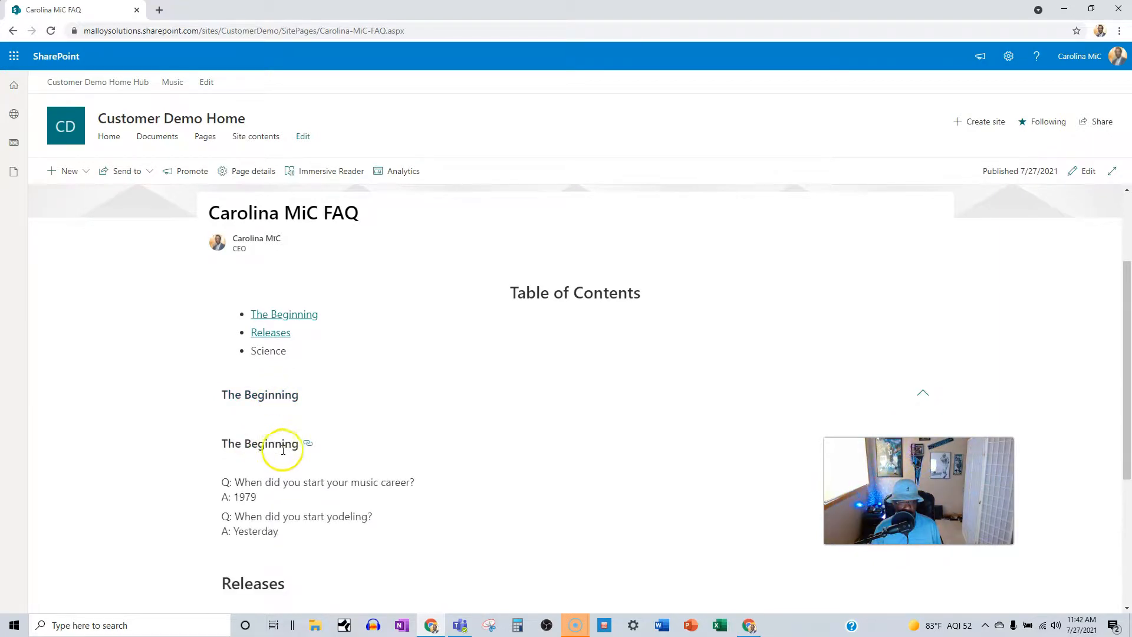
left_click(280, 333)
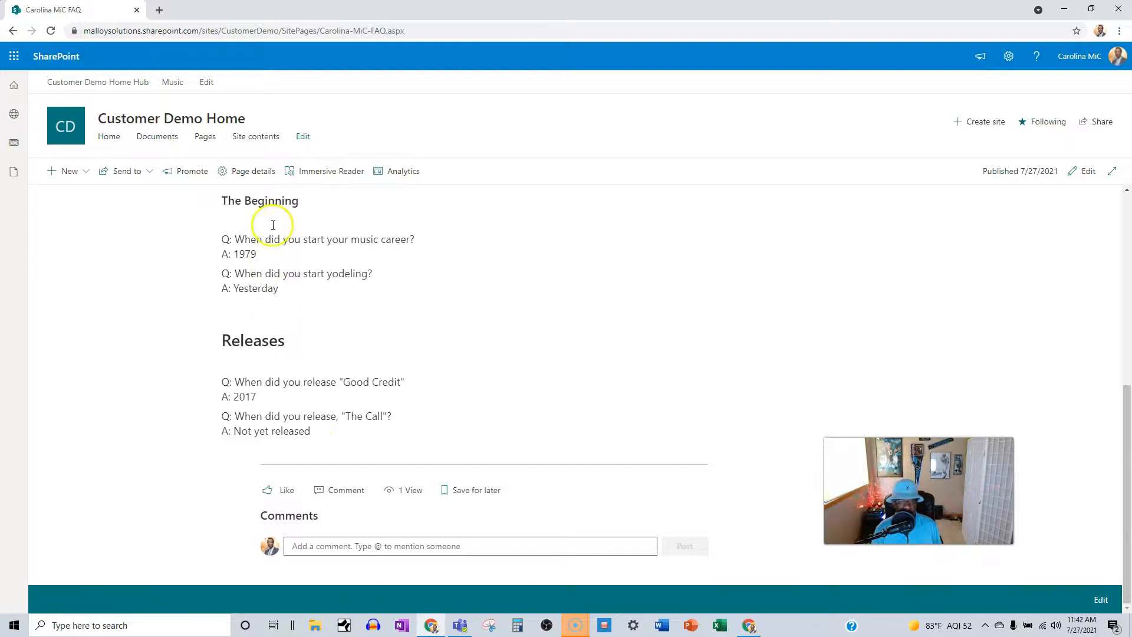
Step: Reopen the page for editing and make the Releases section collapsible with its default display set to Collapsed
left_click(1075, 171)
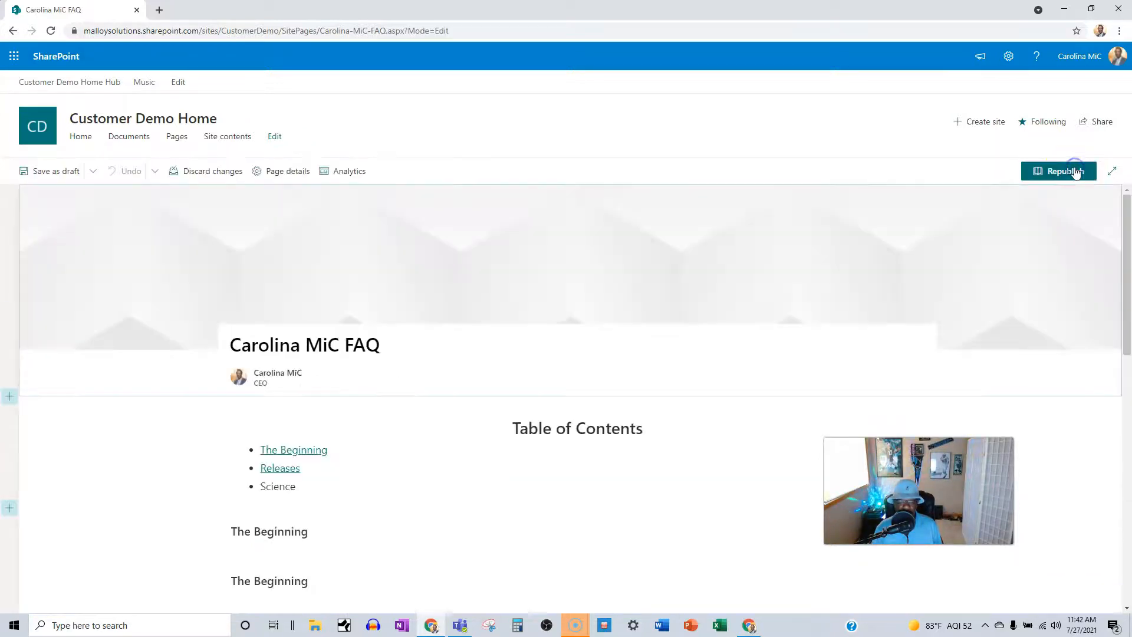
scroll(442, 501, "down", 1)
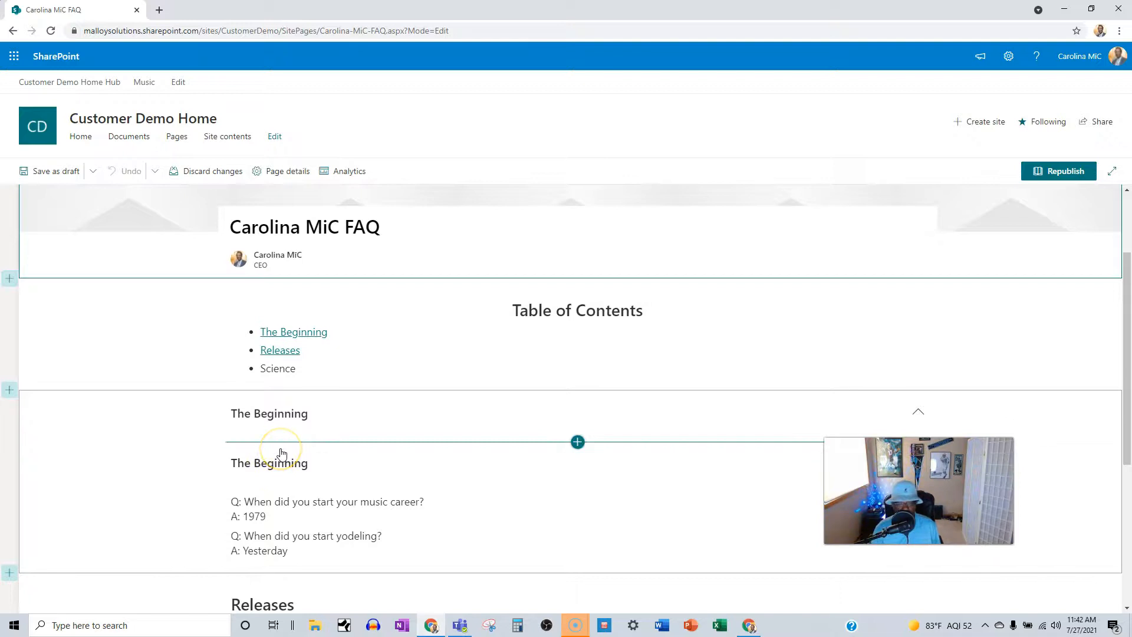
scroll(281, 453, "down", 2)
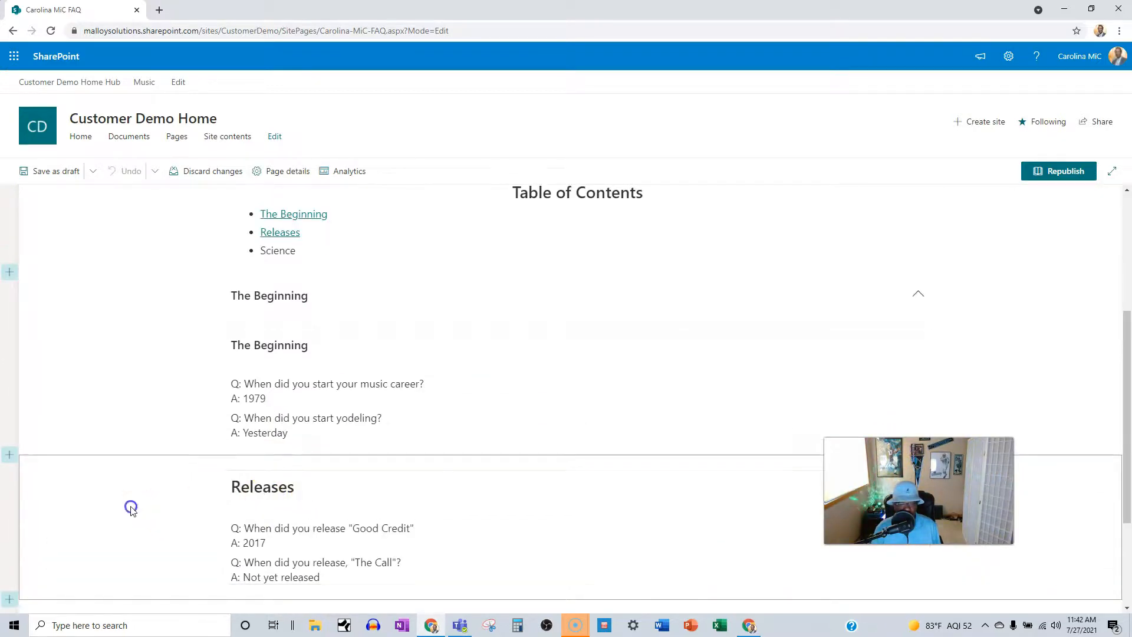
left_click(9, 473)
left_click(949, 386)
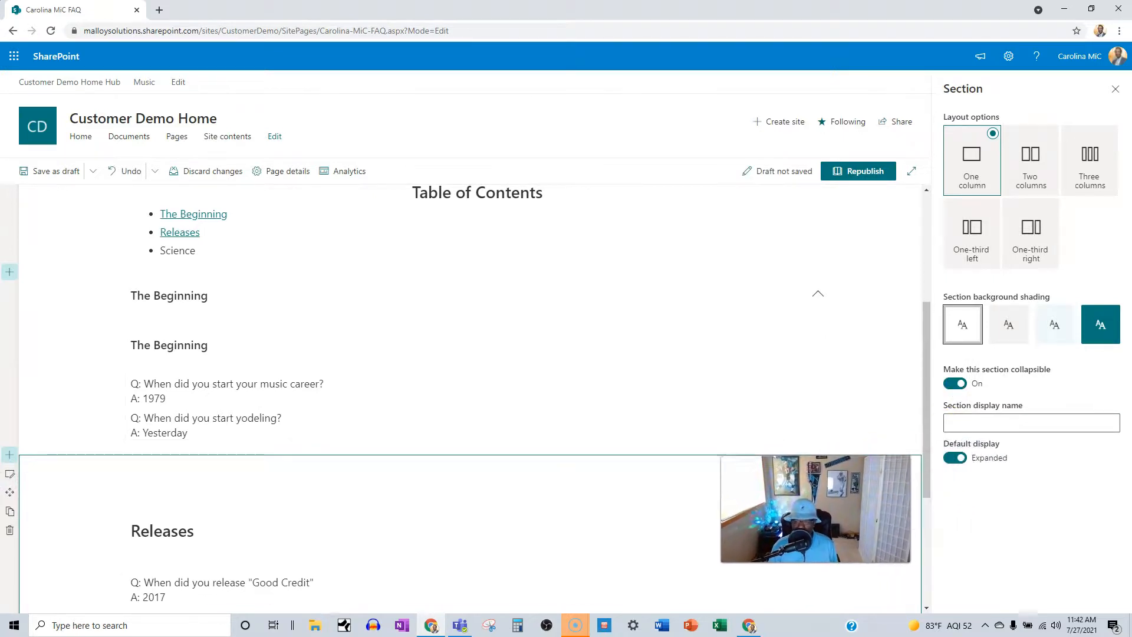
left_click(953, 459)
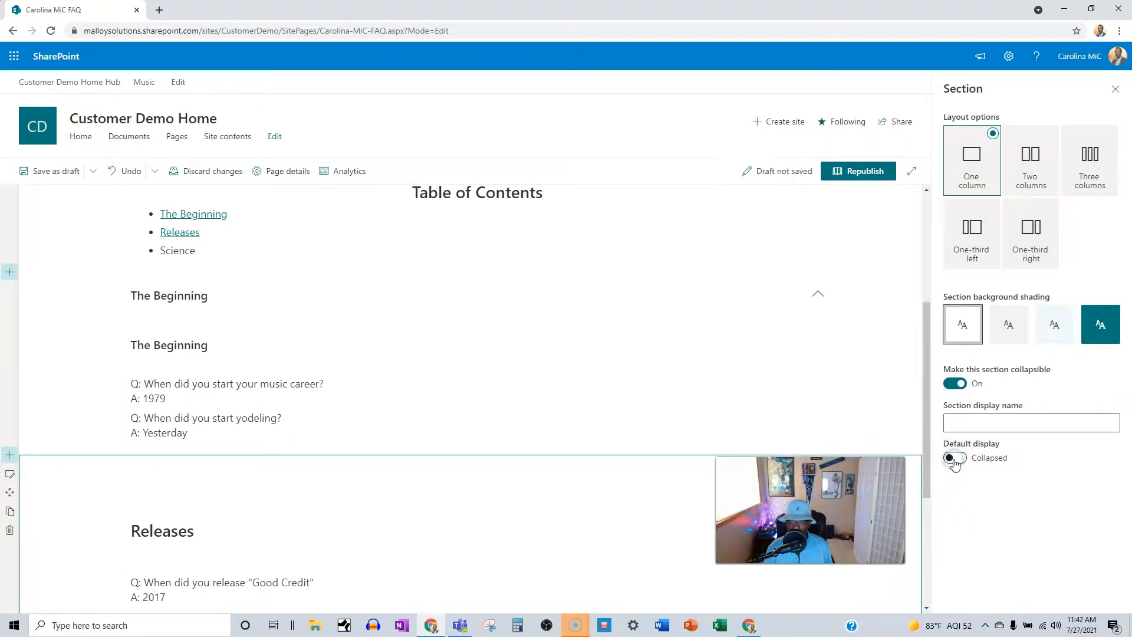
Step: Republish and reload the page, and test expanding and collapsing the untitled section below The Beginning
left_click(853, 177)
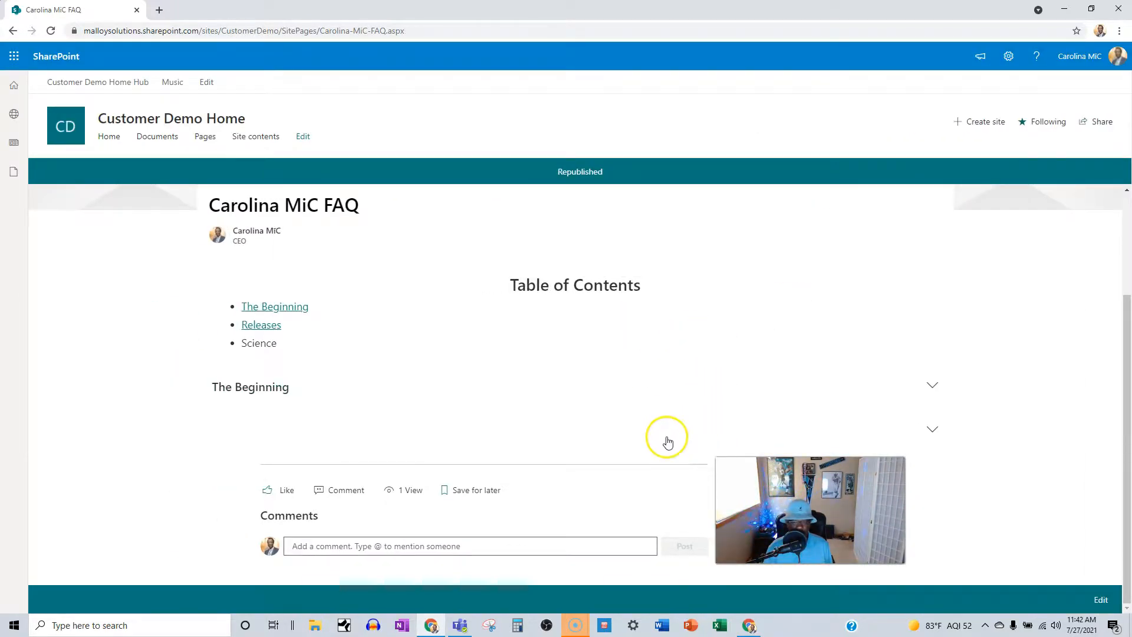
left_click(52, 30)
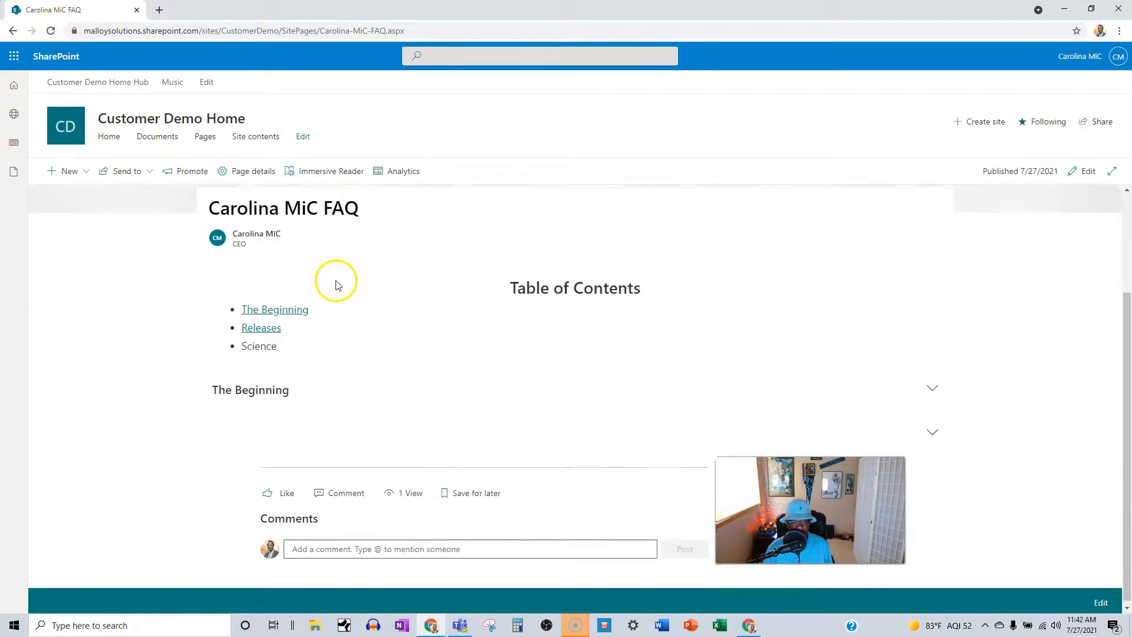
left_click_drag(801, 508, 937, 213)
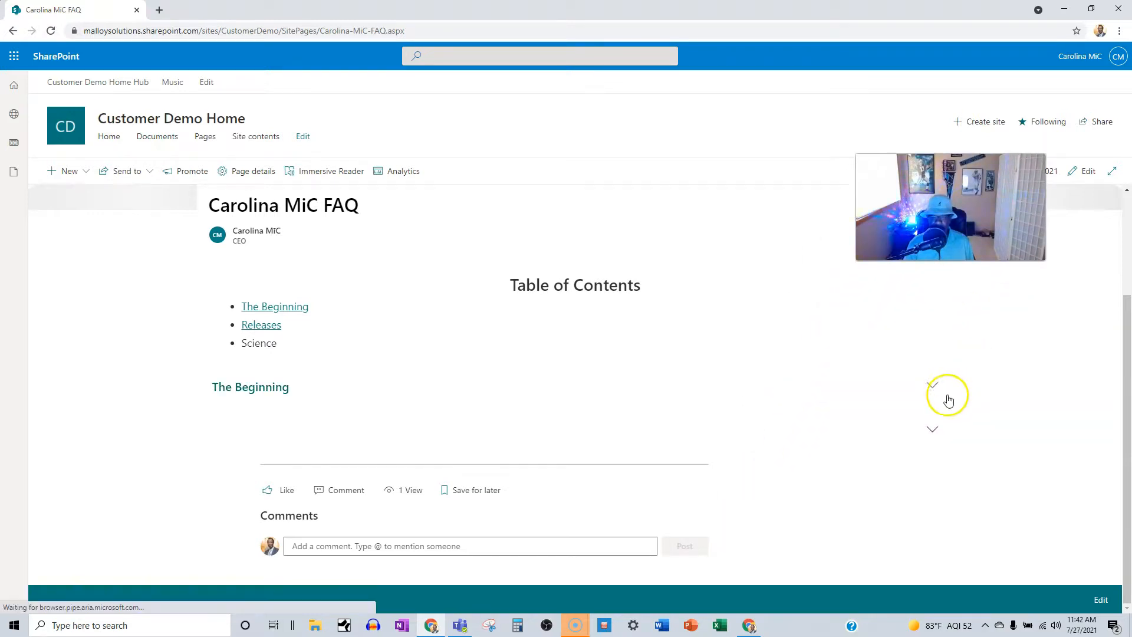
left_click(932, 430)
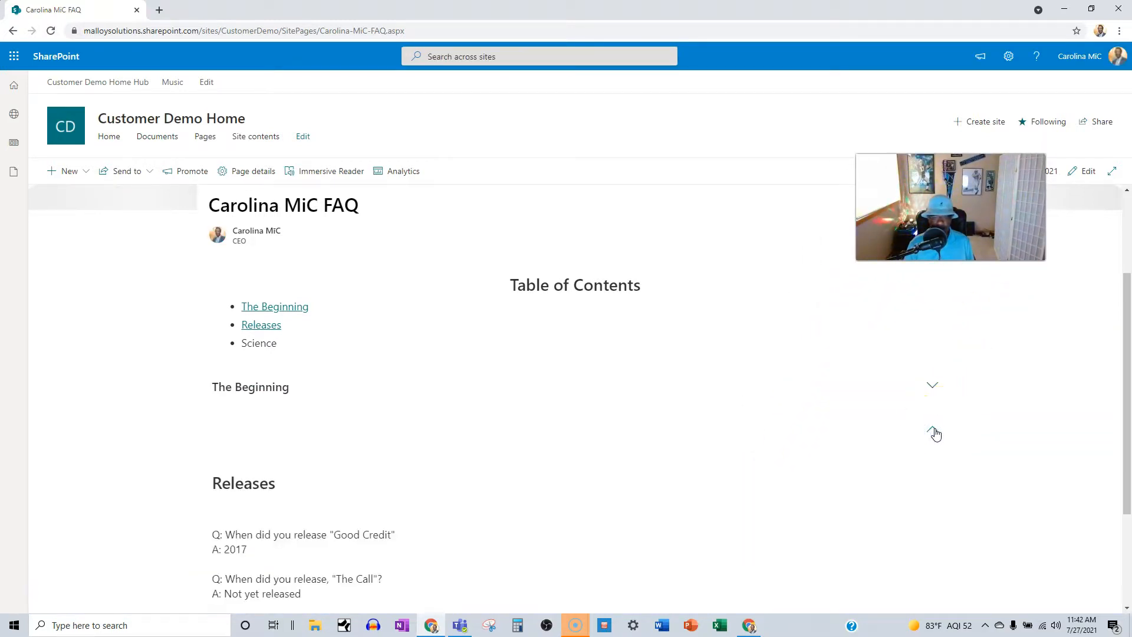
left_click(933, 430)
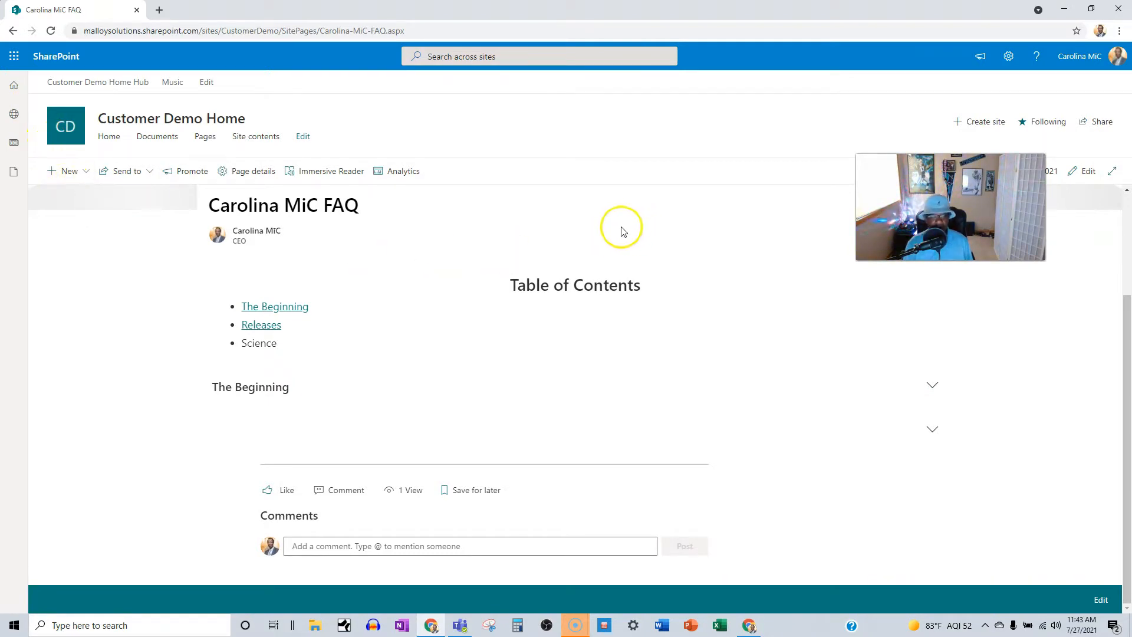
Step: Reopen the page for editing and try to reach the blank title of the second collapsible section directly on the page
left_click(1087, 180)
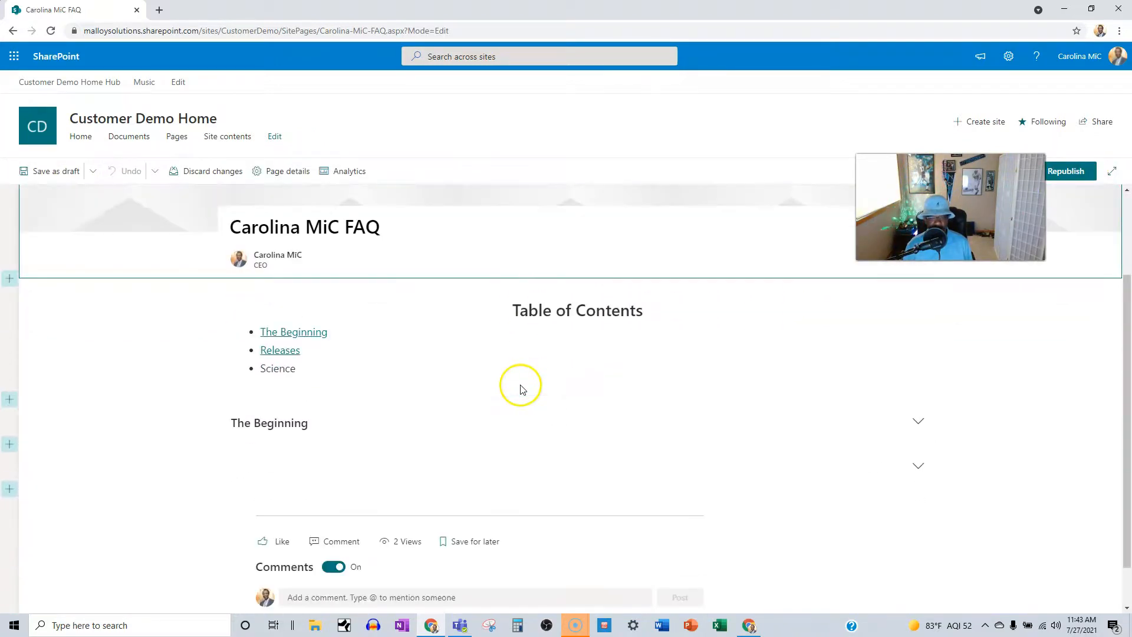
scroll(521, 389, "down", 1)
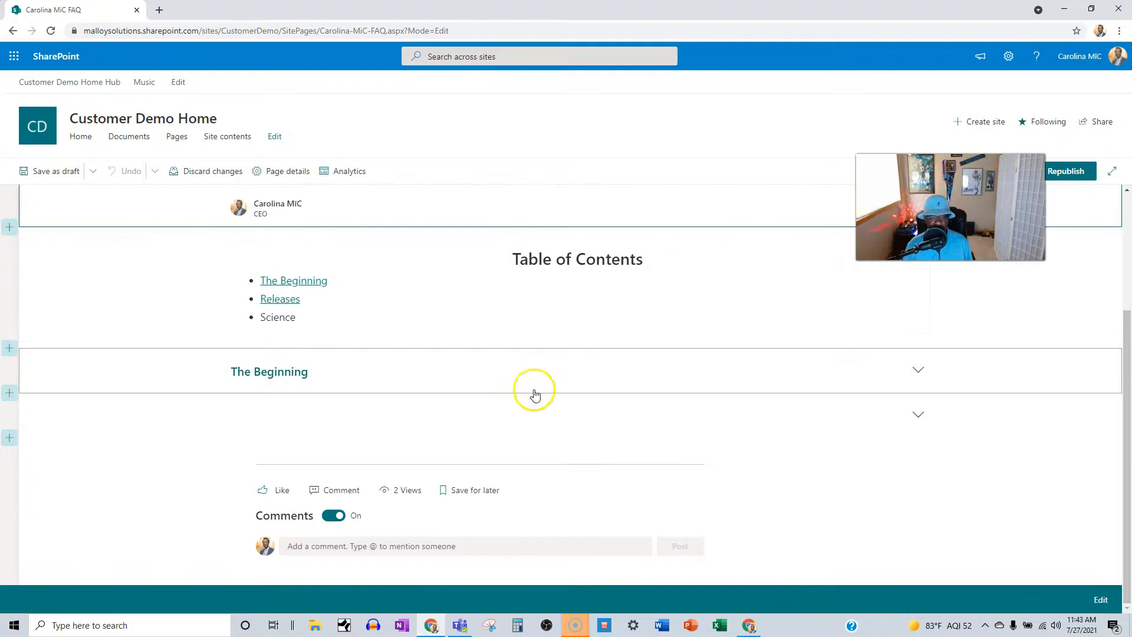
left_click(918, 418)
left_click(256, 407)
left_click(241, 413)
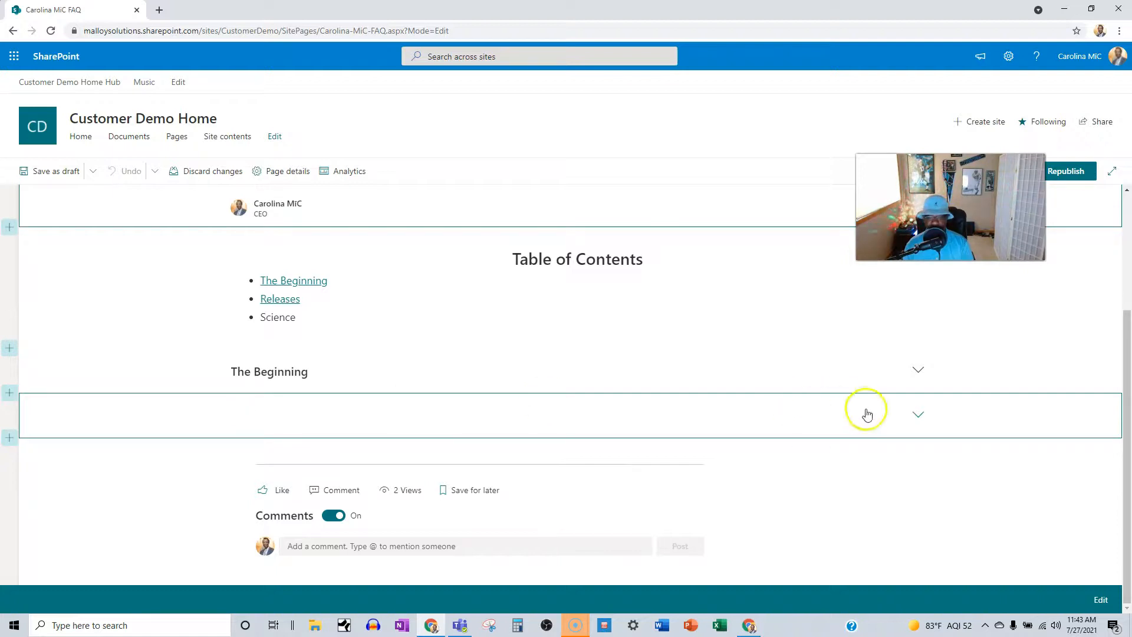
left_click(918, 419)
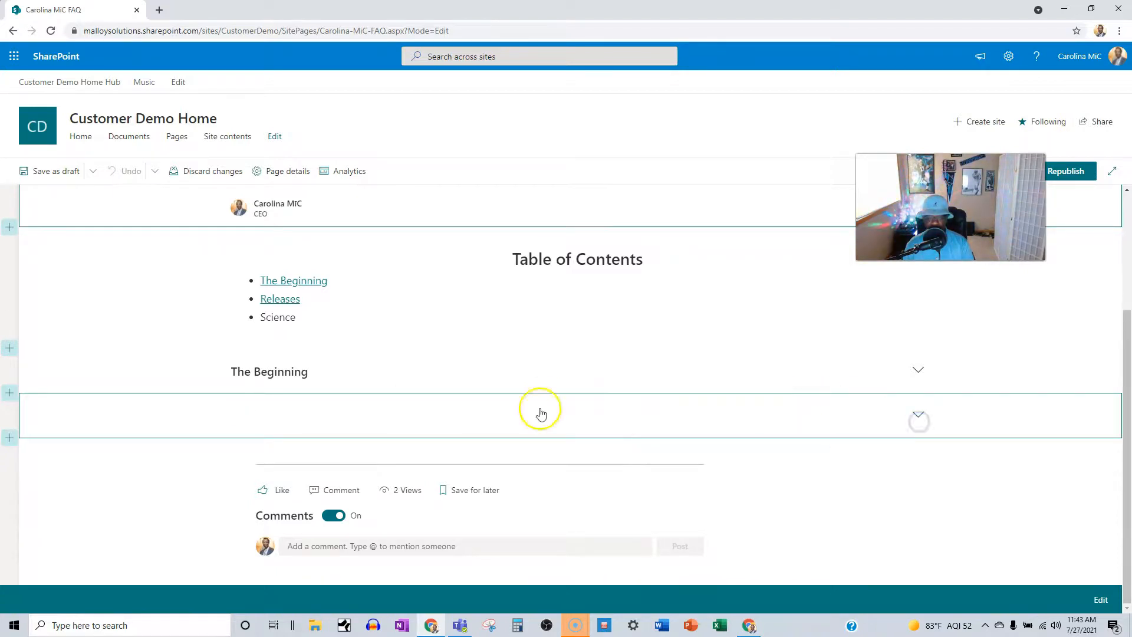
left_click(267, 411)
left_click(266, 407)
left_click(235, 410)
left_click(238, 422)
left_click(265, 424)
left_click(263, 418)
left_click(263, 413)
left_click(262, 411)
left_click(247, 430)
left_click(255, 405)
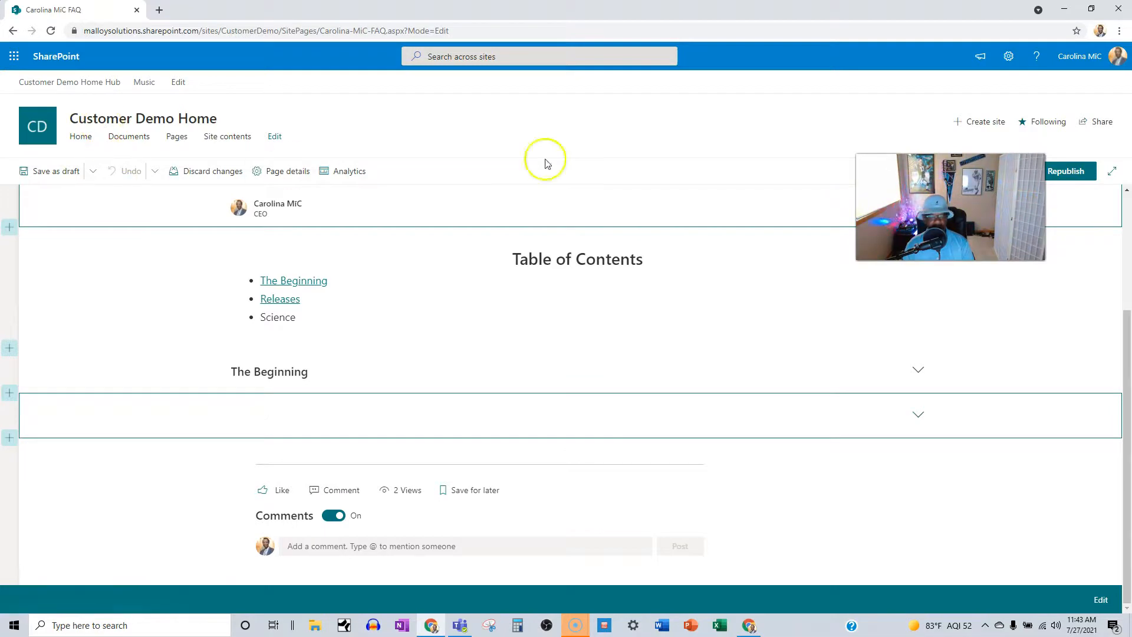
Step: Republish the page and toggle the untitled section open and closed
left_click(1071, 170)
left_click(931, 429)
left_click(932, 432)
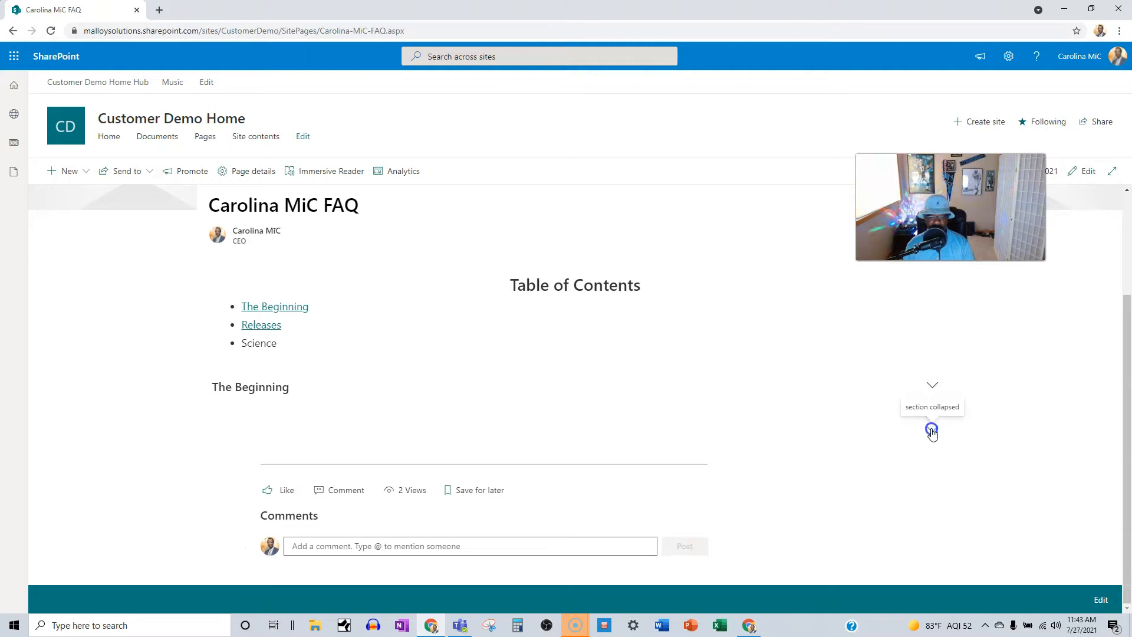
Step: Reopen the page for editing, set the untitled section's display name to "Releases", and republish to test its title
left_click(1085, 175)
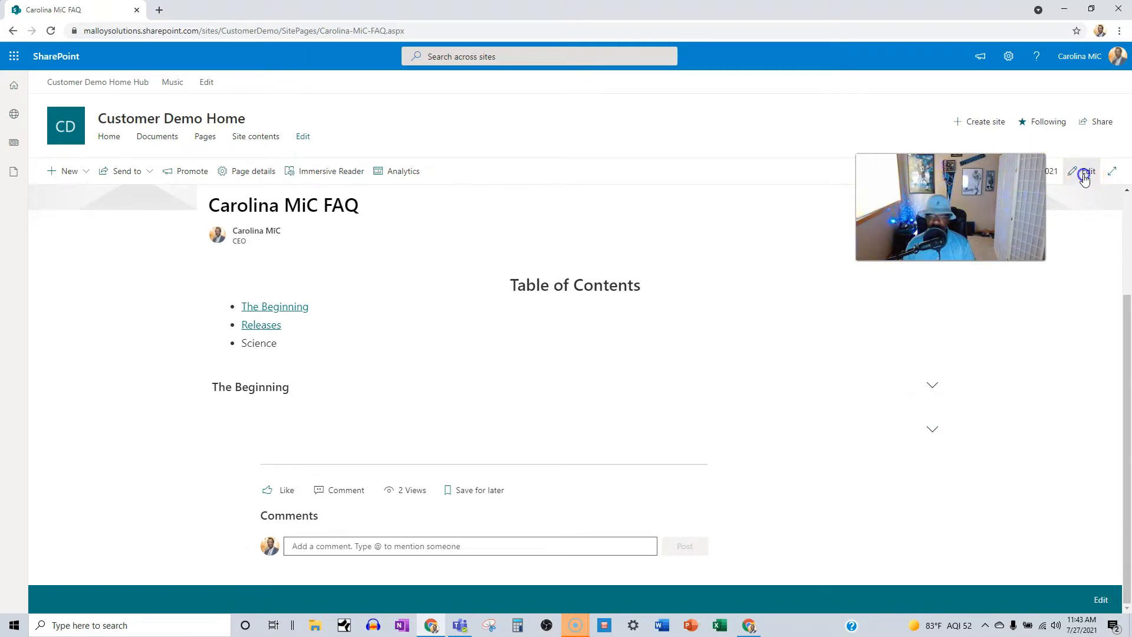
scroll(707, 313, "down", 3)
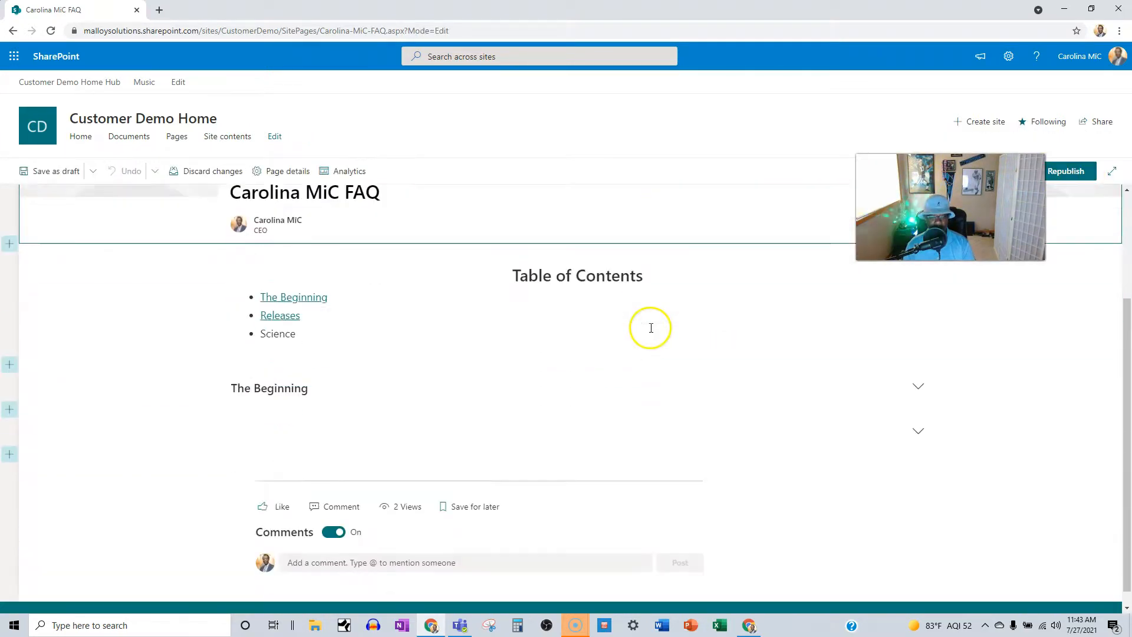
left_click(259, 425)
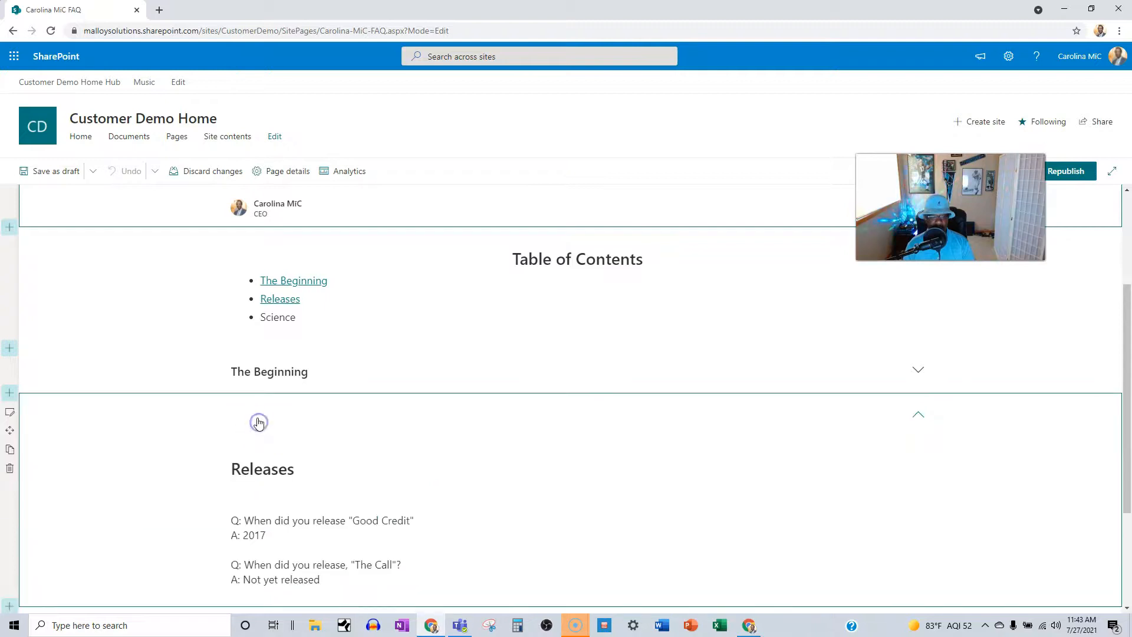
left_click(10, 411)
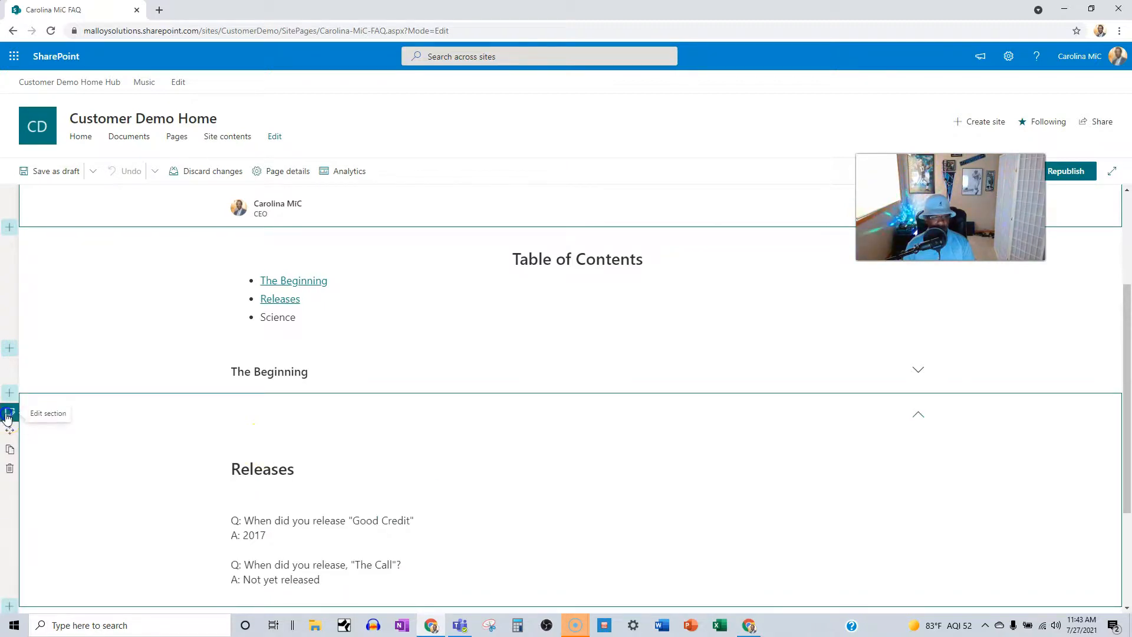
left_click(966, 419)
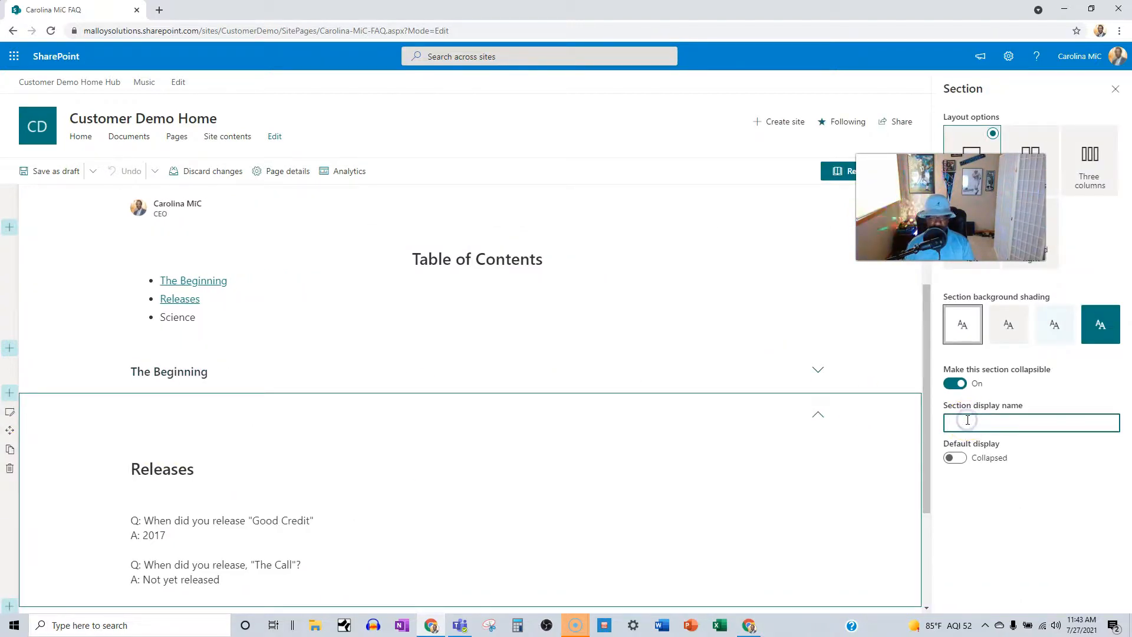
type("Releases")
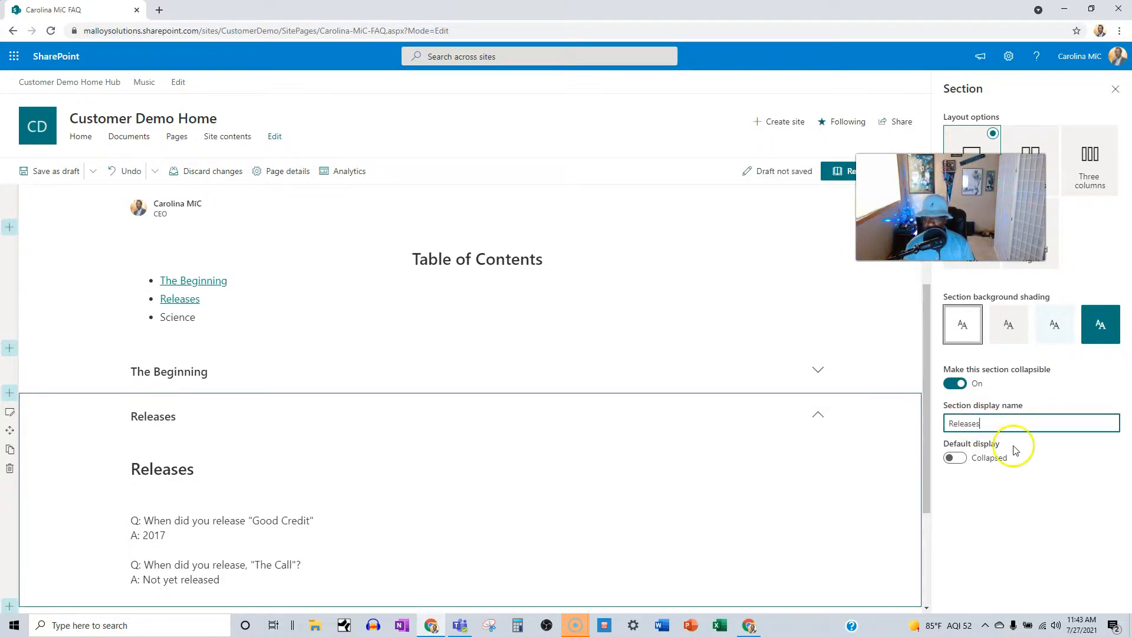
left_click(1023, 489)
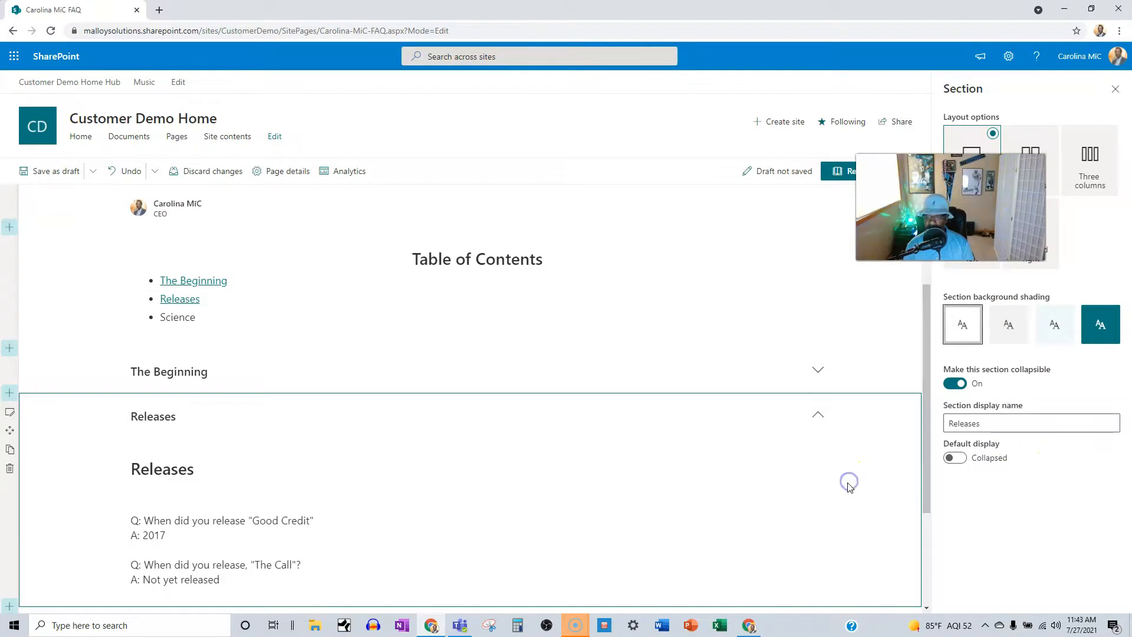
left_click(837, 173)
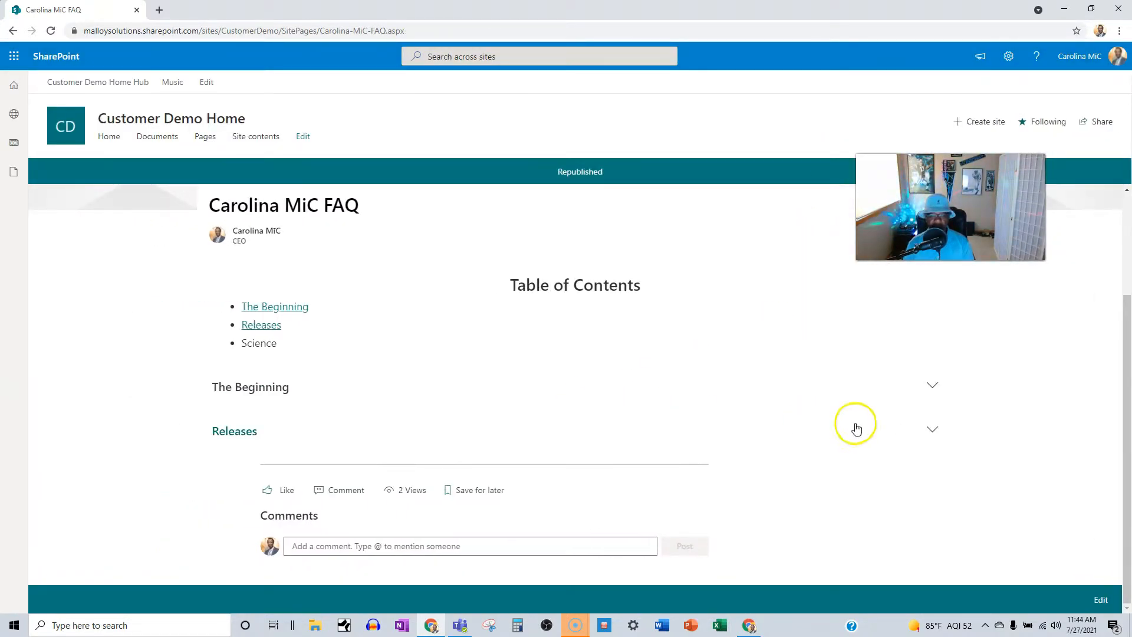
left_click(242, 436)
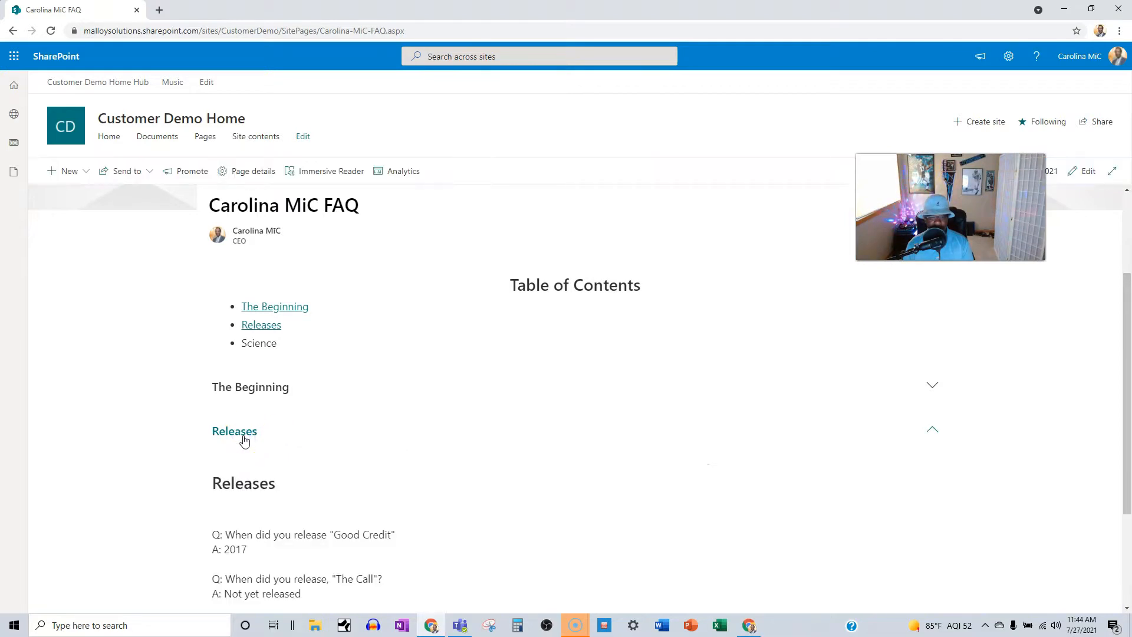
Step: Reopen the page for editing and examine how the Releases section title responds when selected repeatedly
left_click(1081, 172)
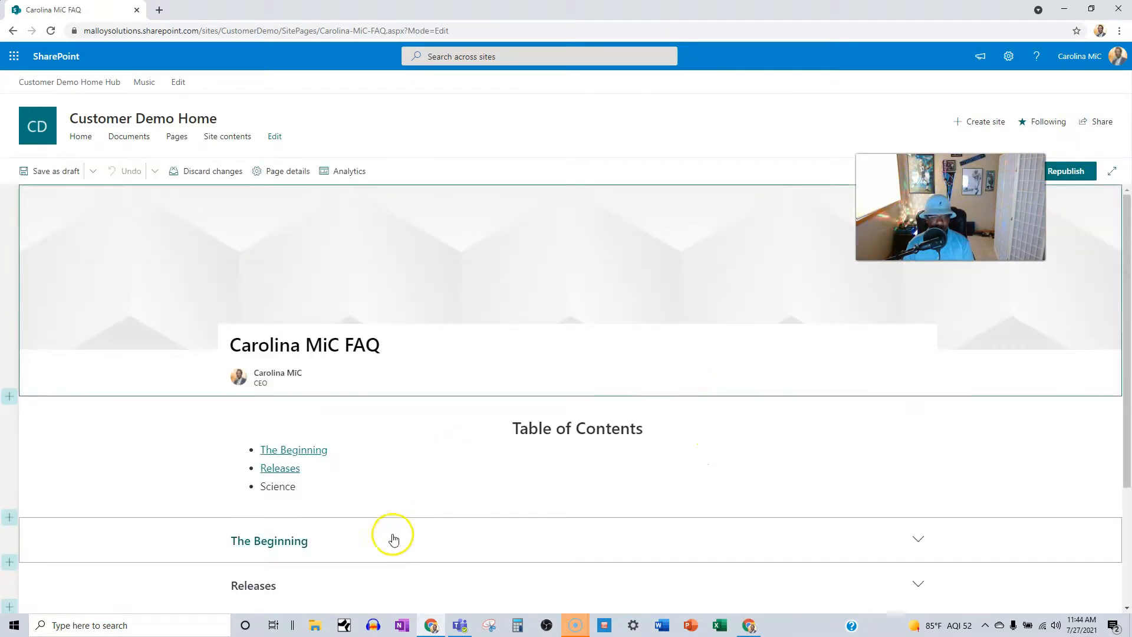
left_click(264, 469)
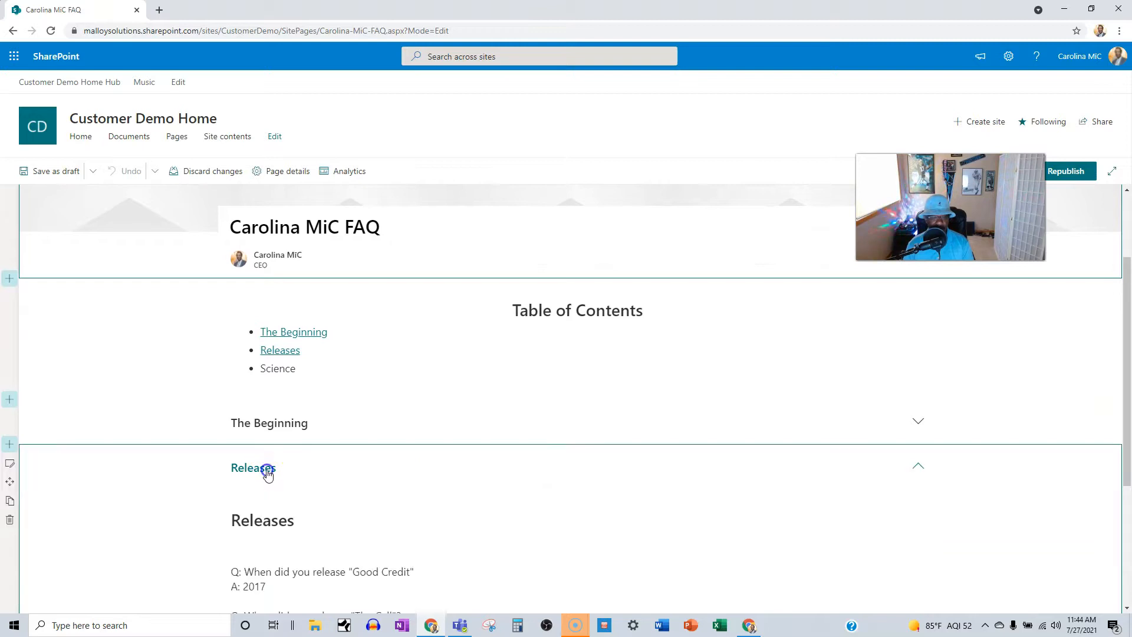
left_click(255, 471)
left_click(258, 459)
left_click(246, 475)
left_click(250, 471)
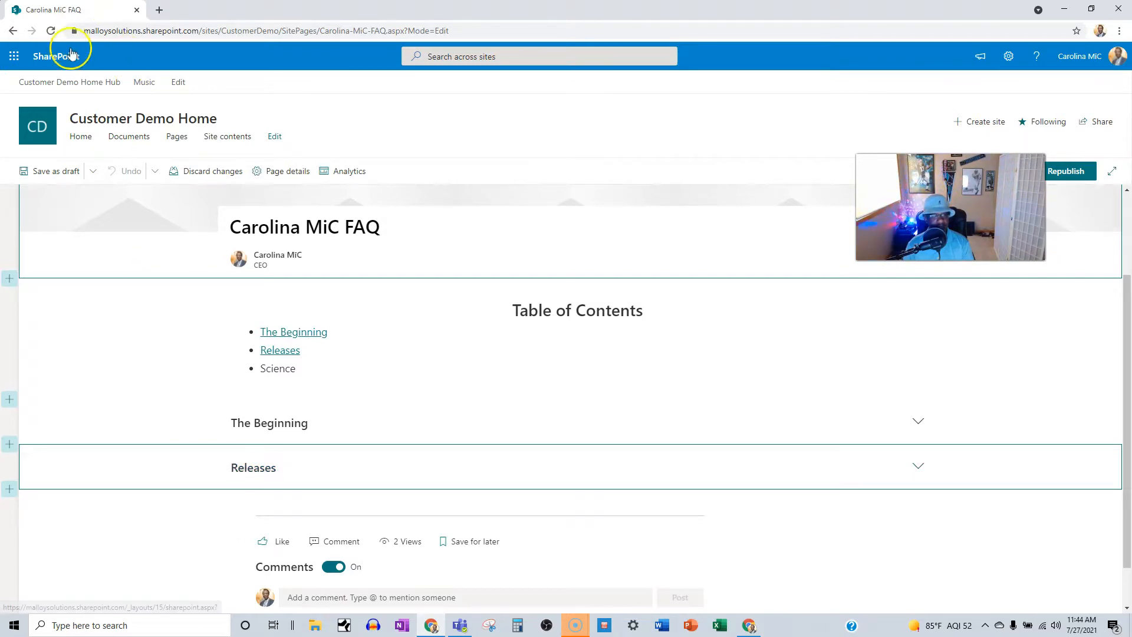
Step: Change the "Releases" heading inside the collapsible section's text to Heading 3
left_click(241, 469)
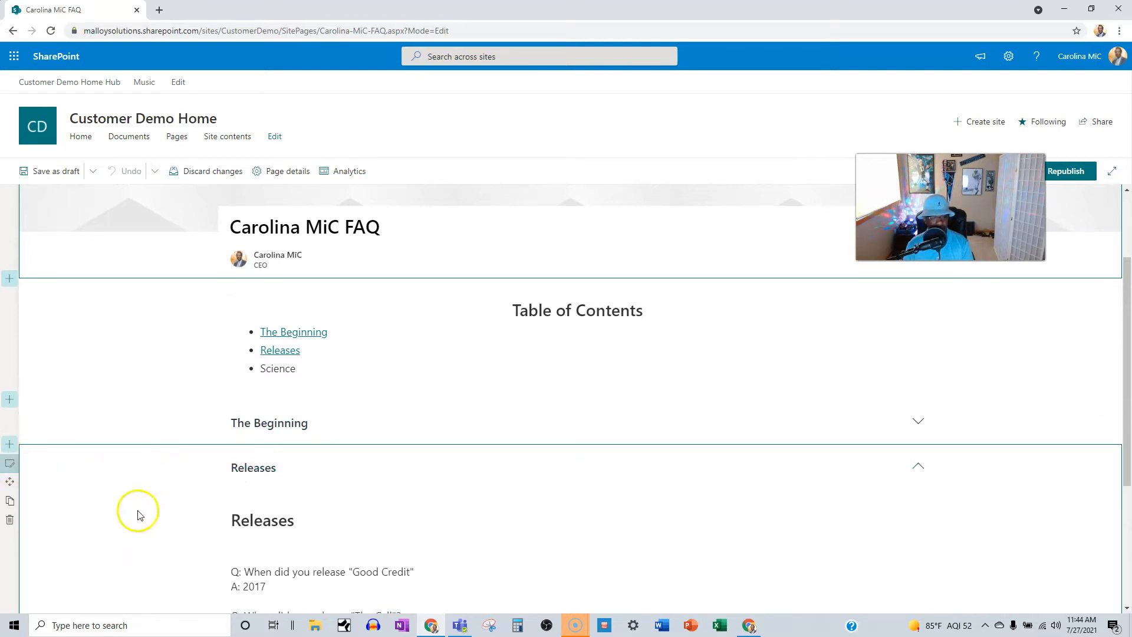
left_click(240, 518)
double_click(247, 519)
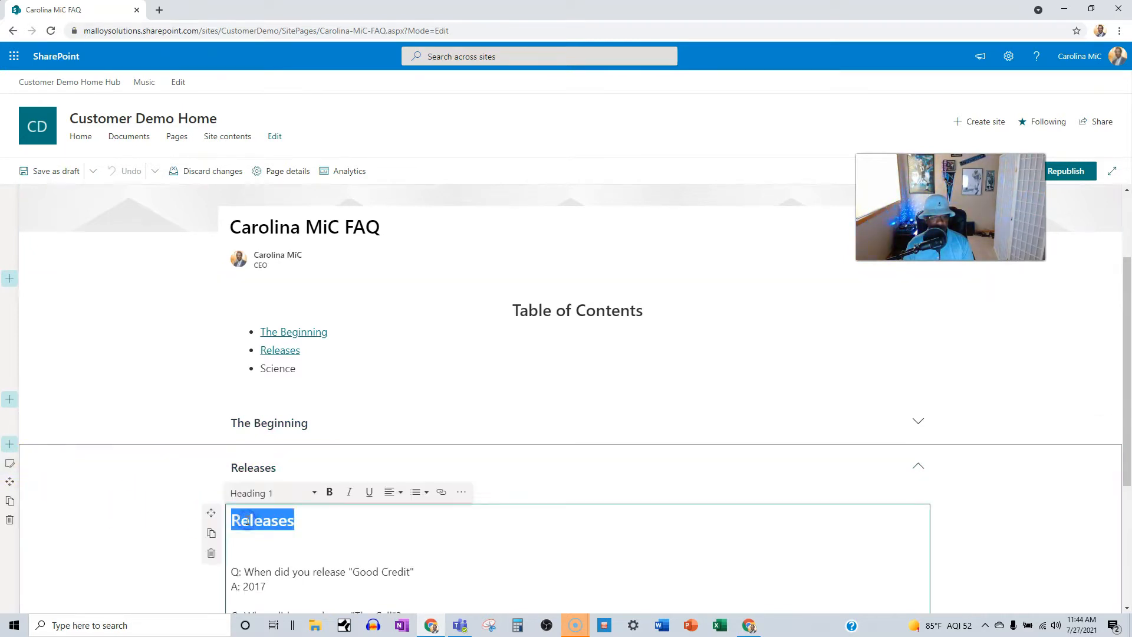
left_click(274, 494)
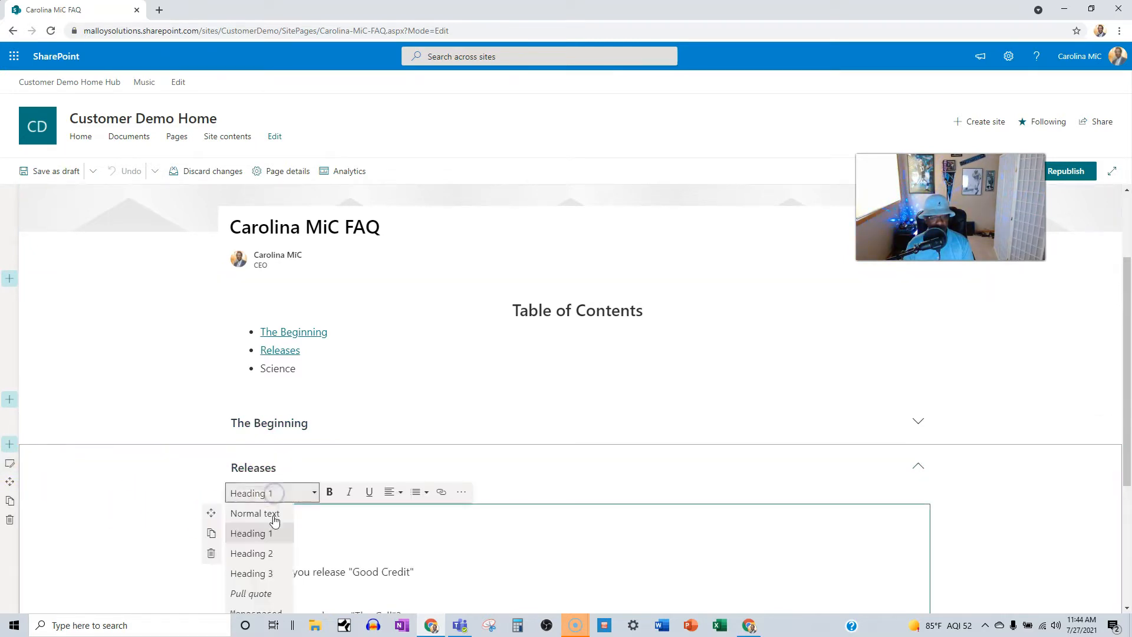
left_click(256, 557)
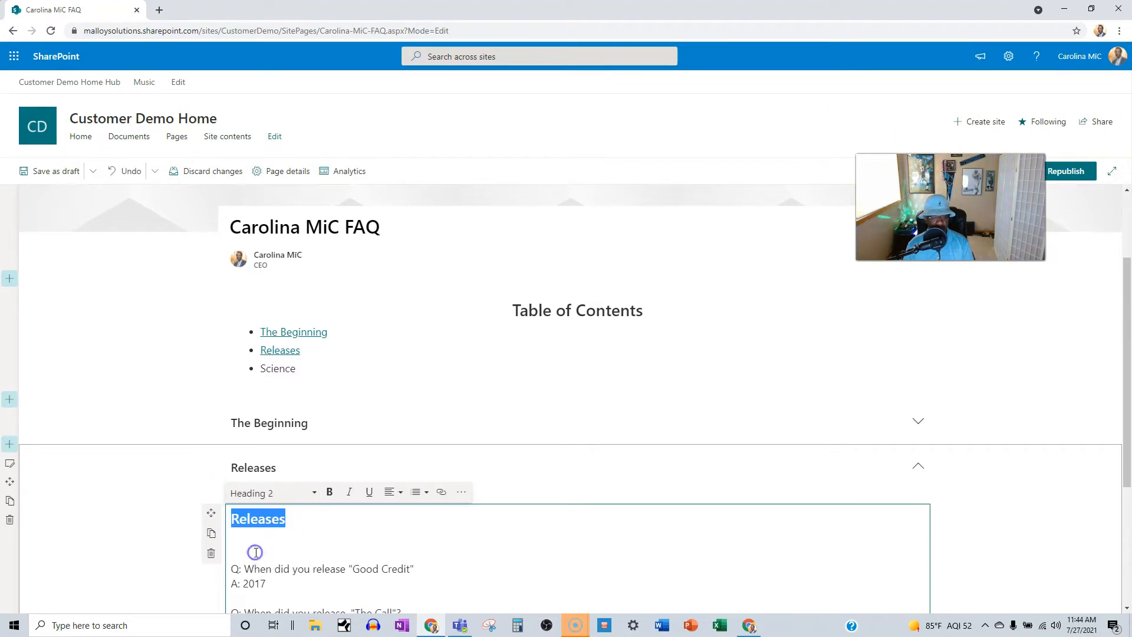
left_click(283, 494)
left_click(251, 571)
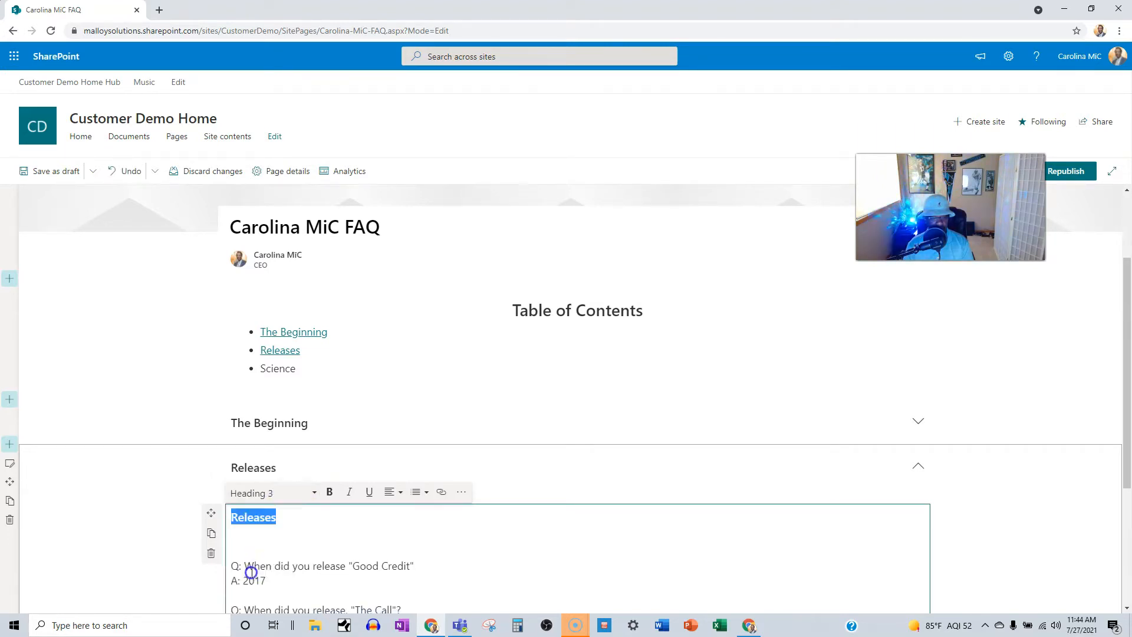
Step: Republish and reload the page, and test expanding and collapsing the Releases section through its title
left_click(1088, 171)
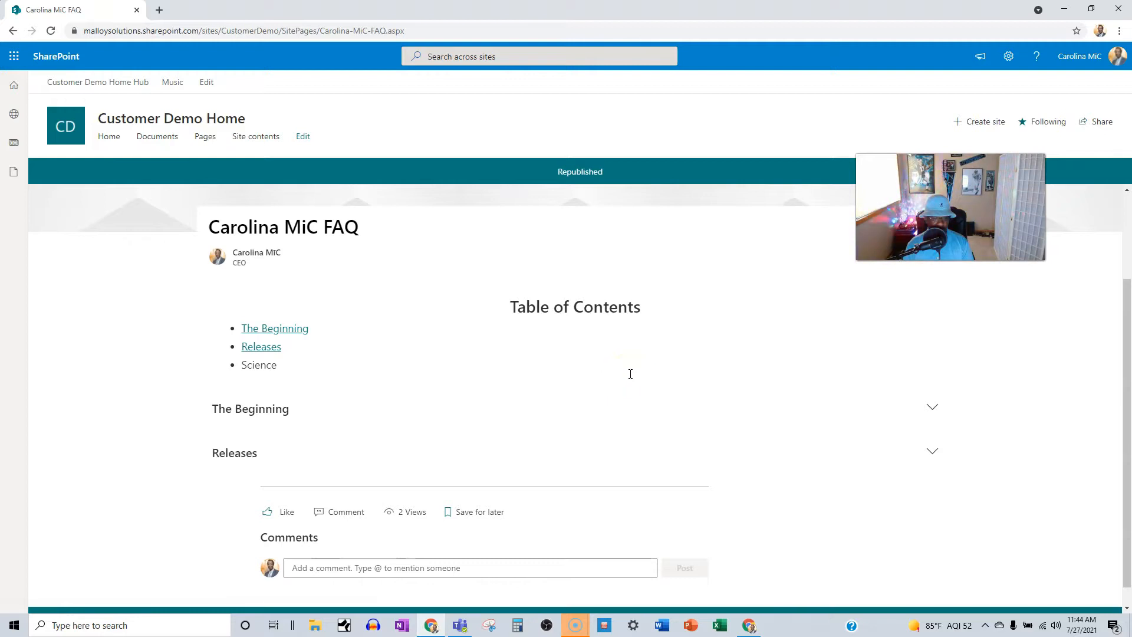
left_click(50, 31)
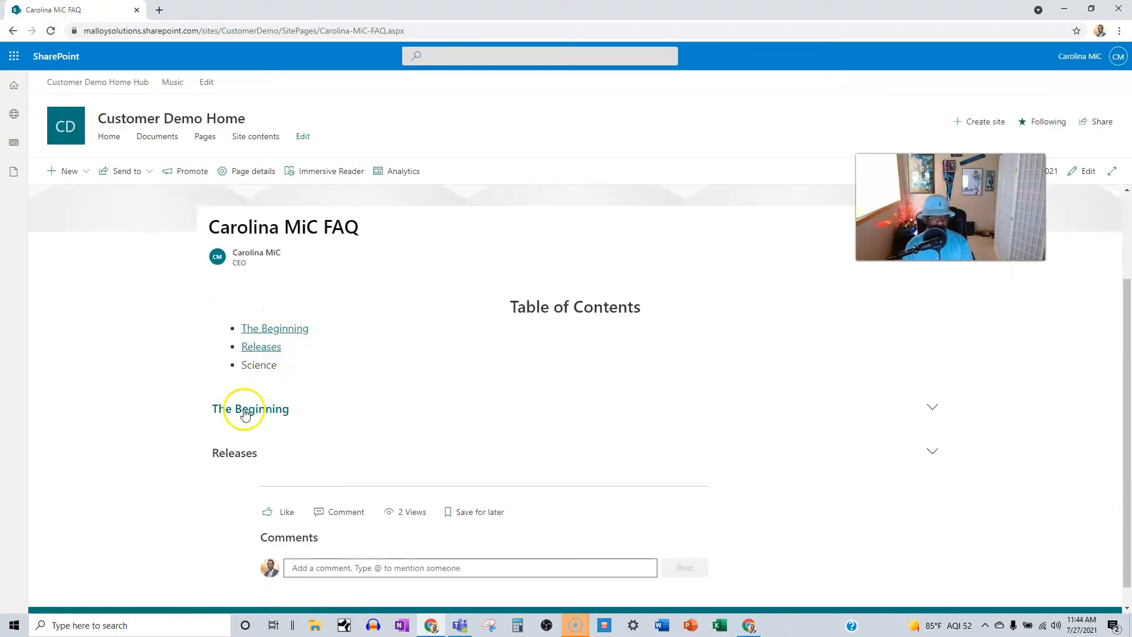
left_click(239, 459)
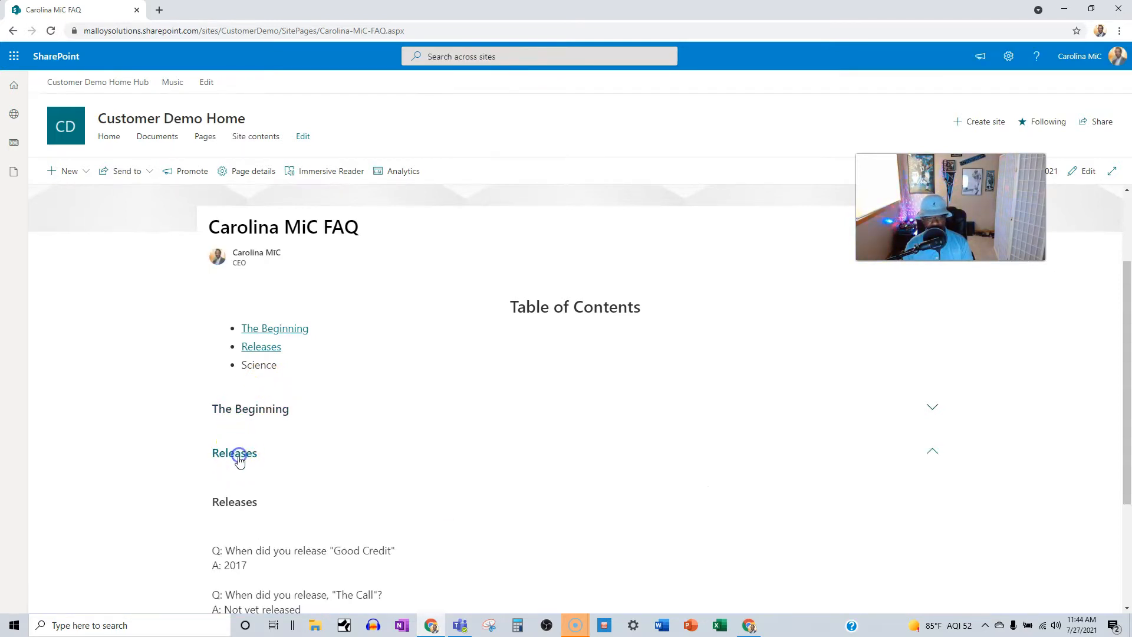
scroll(235, 459, "down", 2)
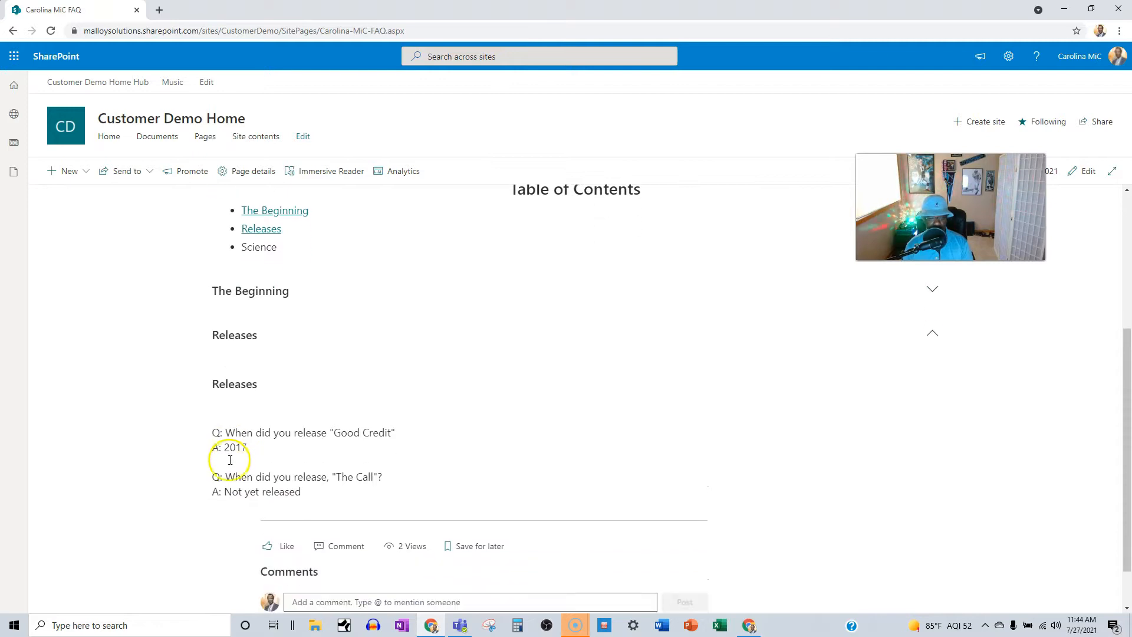
left_click(230, 337)
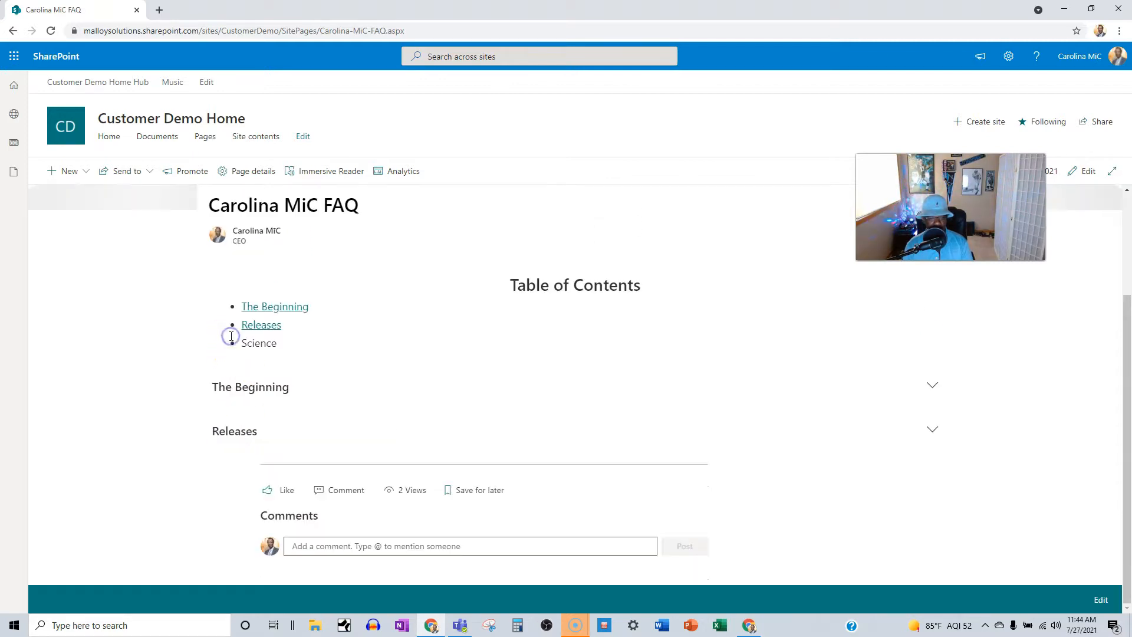